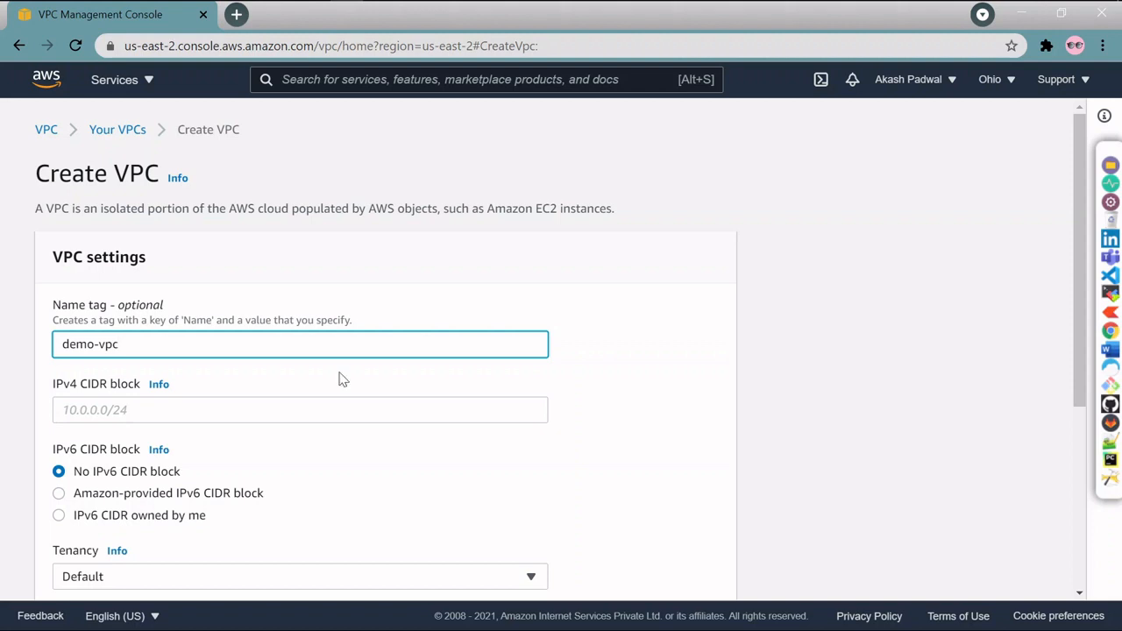
Set the IPv4 CIDR block of demo-vpc to 10.0.0.0/16 and create the VPC.
{"action": "scroll", "coordinate": [340, 377], "scroll_direction": "down", "scroll_amount": 3}
{"action": "key", "text": "Tab"}
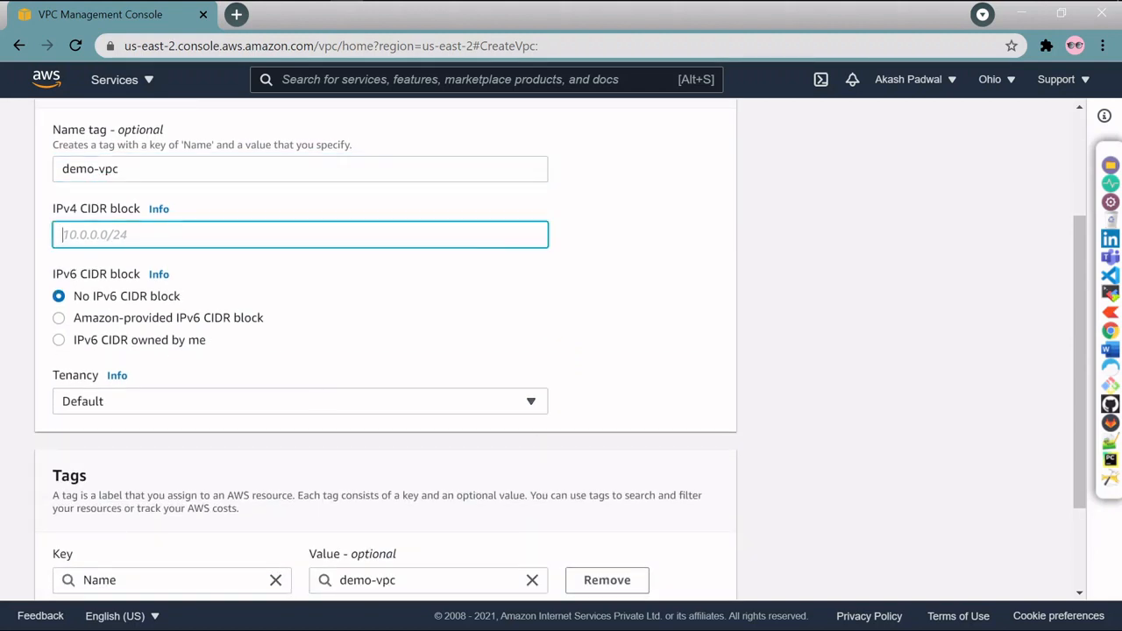
{"action": "type", "text": "10.0.0.0/16"}
{"action": "scroll", "coordinate": [320, 401], "scroll_direction": "down", "scroll_amount": 3}
{"action": "scroll", "coordinate": [390, 238], "scroll_direction": "up", "scroll_amount": 5}
{"action": "scroll", "coordinate": [349, 422], "scroll_direction": "down", "scroll_amount": 3}
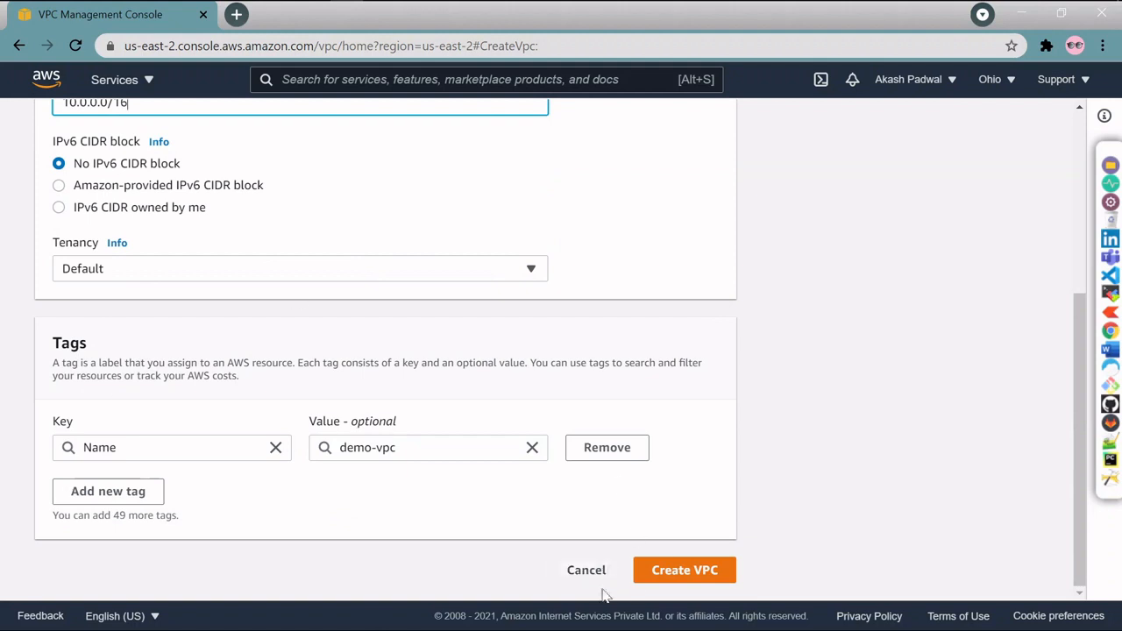
{"action": "left_click", "coordinate": [702, 585]}
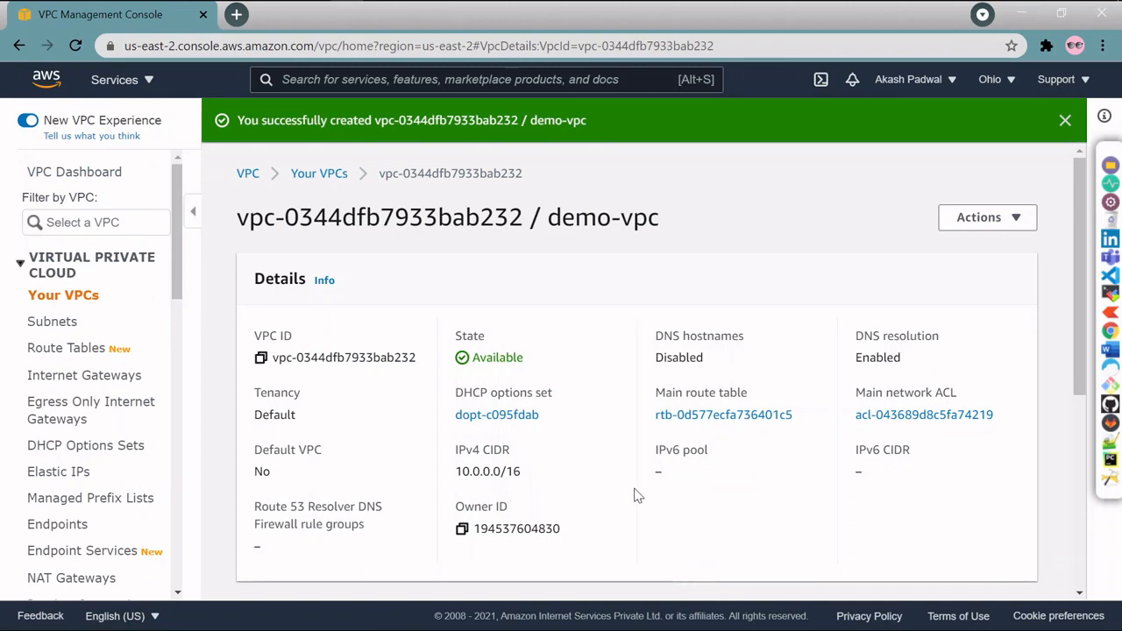
{"action": "key", "text": "alt+Tab"}
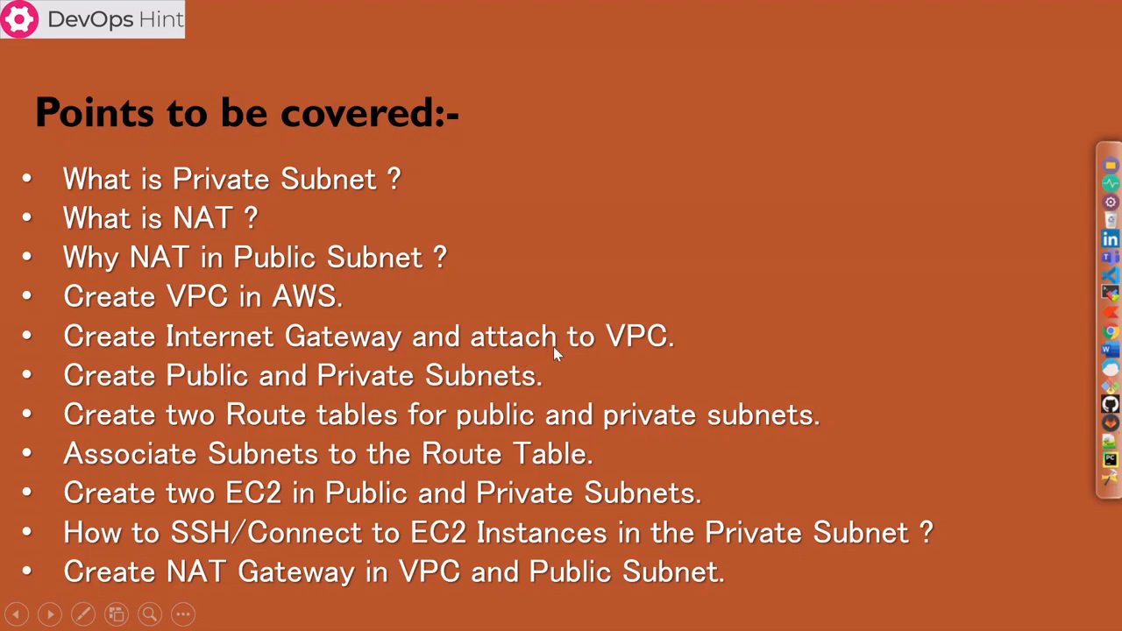
{"action": "key", "text": "alt+Tab"}
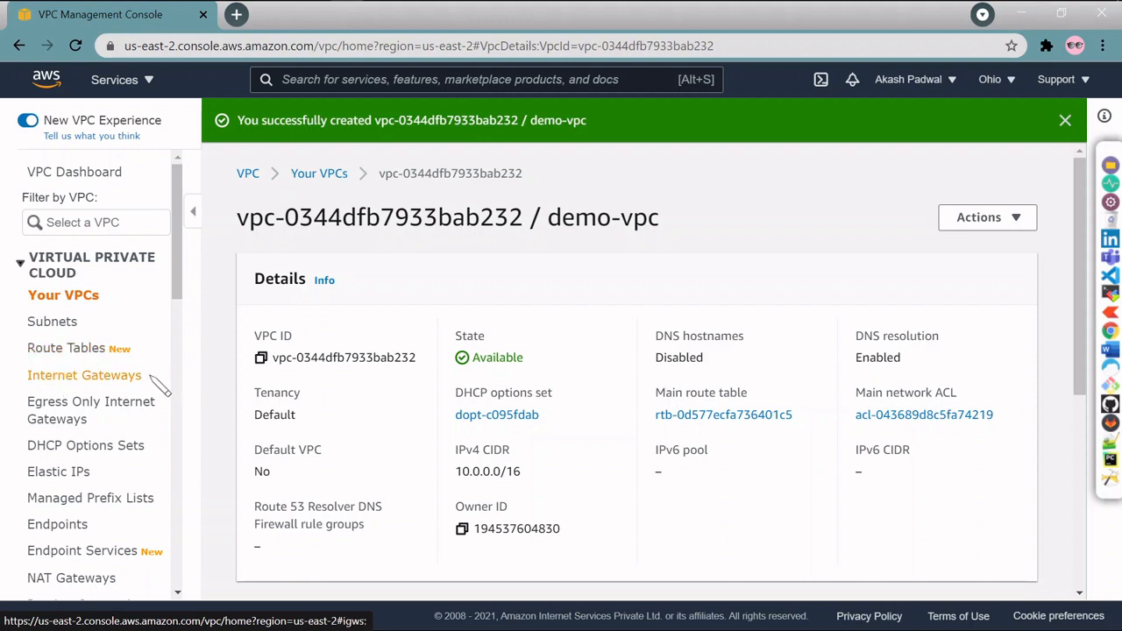
Create a new internet gateway with the name tag demo-internet-gateway.
{"action": "left_click", "coordinate": [115, 375]}
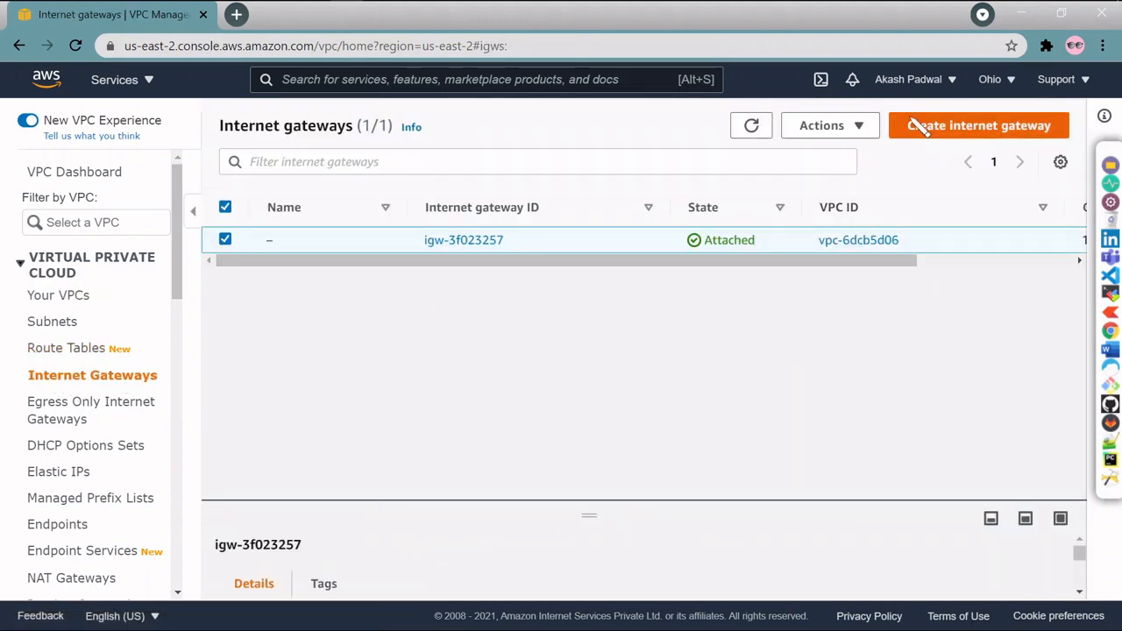
{"action": "left_click", "coordinate": [1021, 134]}
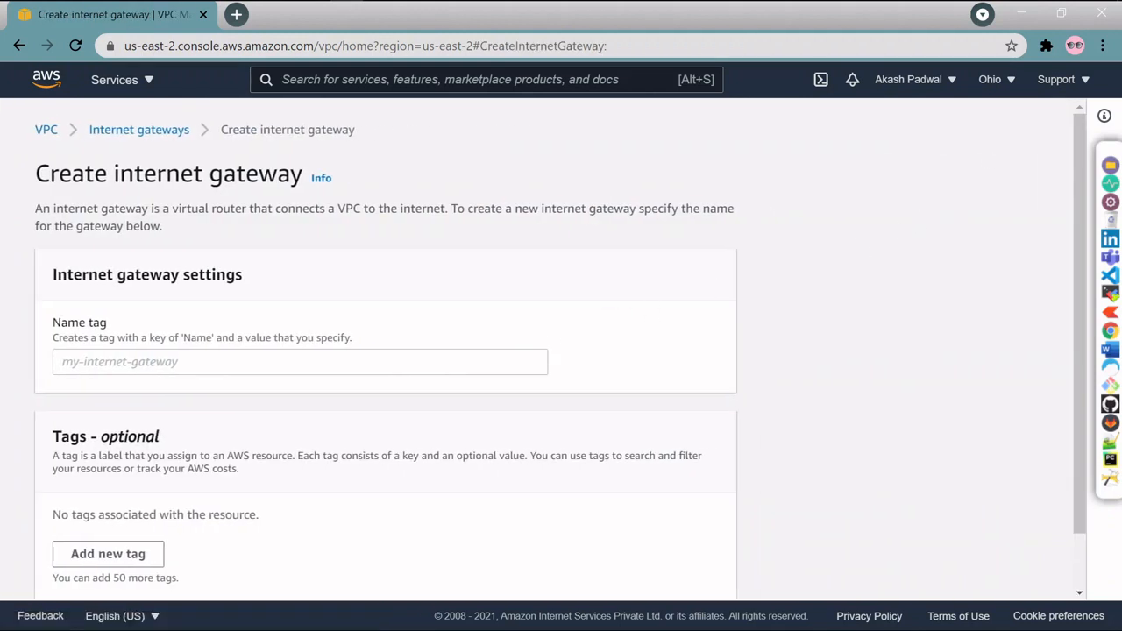
{"action": "left_click", "coordinate": [298, 361]}
{"action": "type", "text": "demo-inte"}
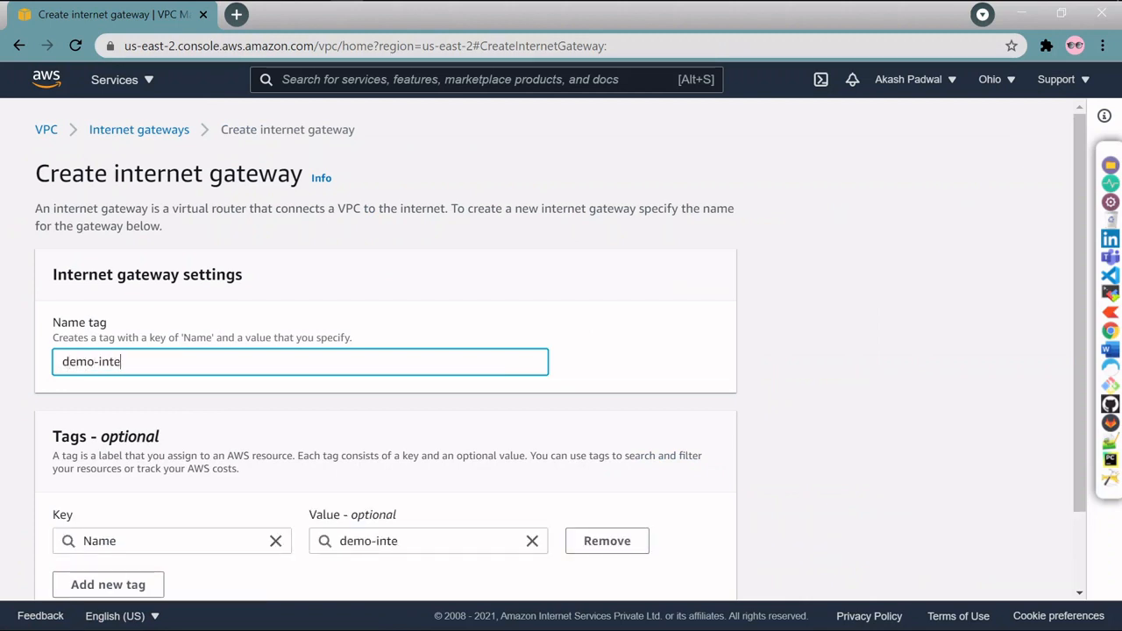
{"action": "type", "text": "rnetgat"}
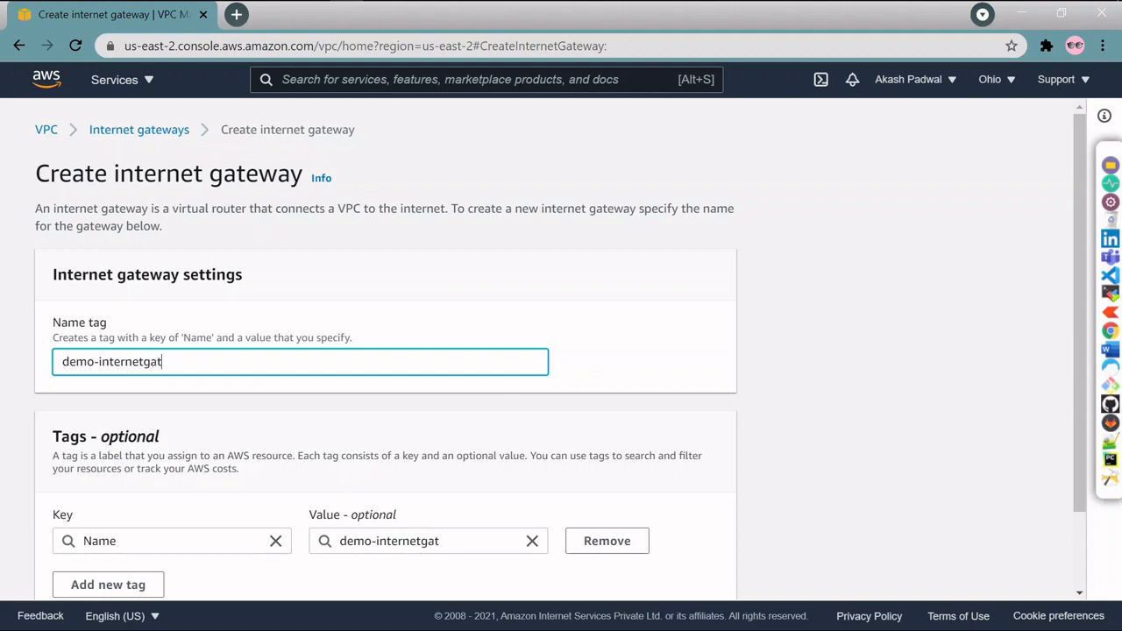
{"action": "type", "text": "eway"}
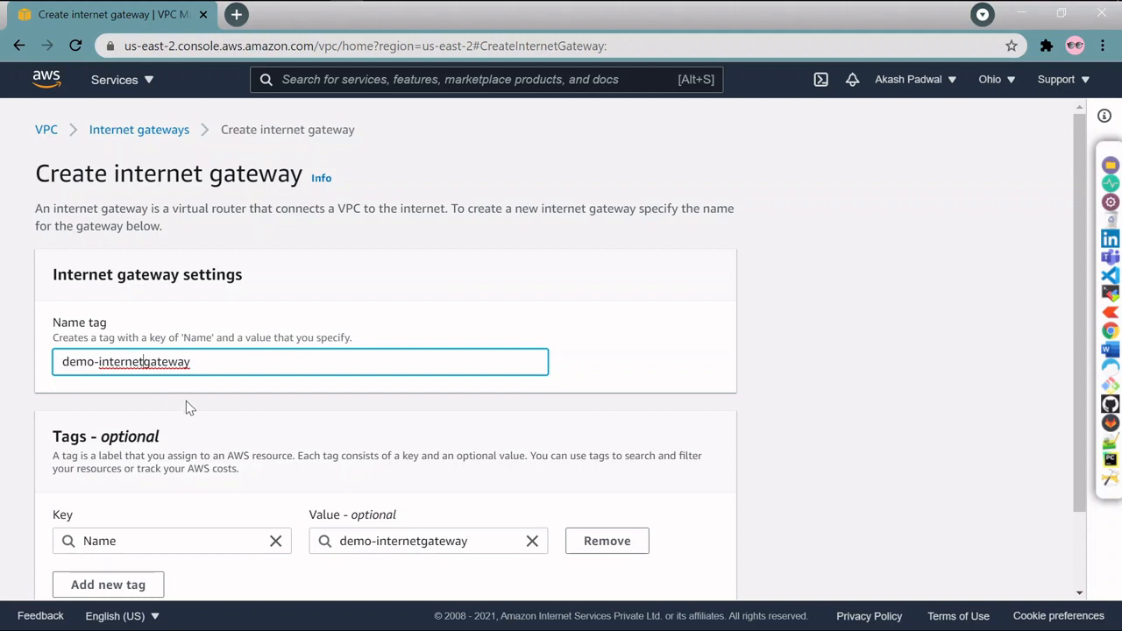
{"action": "type", "text": "-"}
{"action": "scroll", "coordinate": [368, 408], "scroll_direction": "down", "scroll_amount": 2}
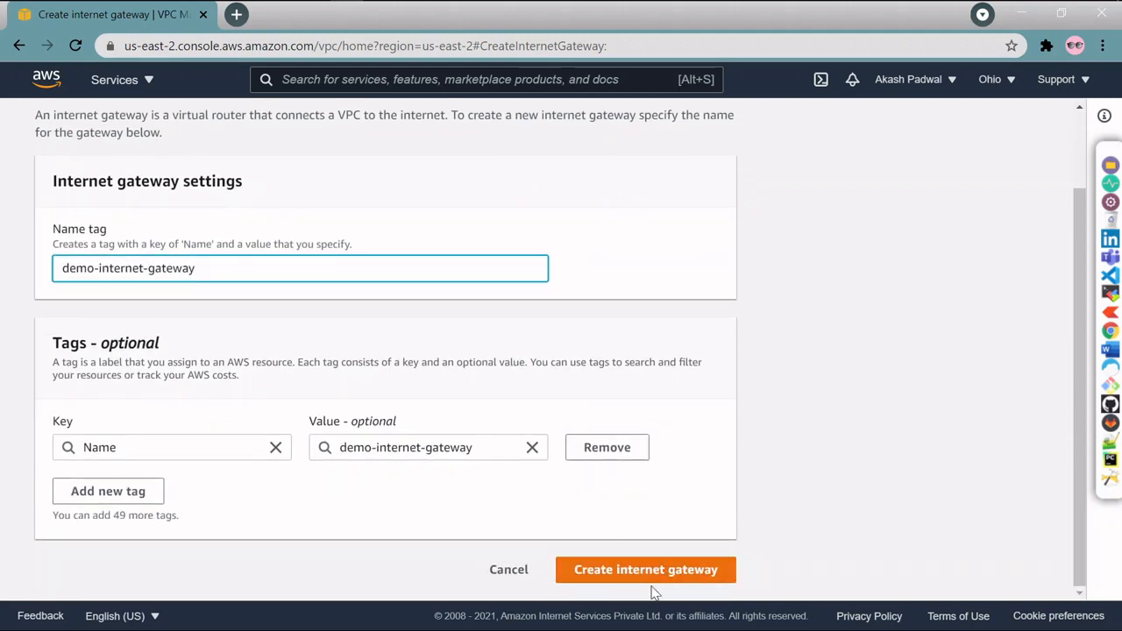
{"action": "left_click", "coordinate": [686, 570]}
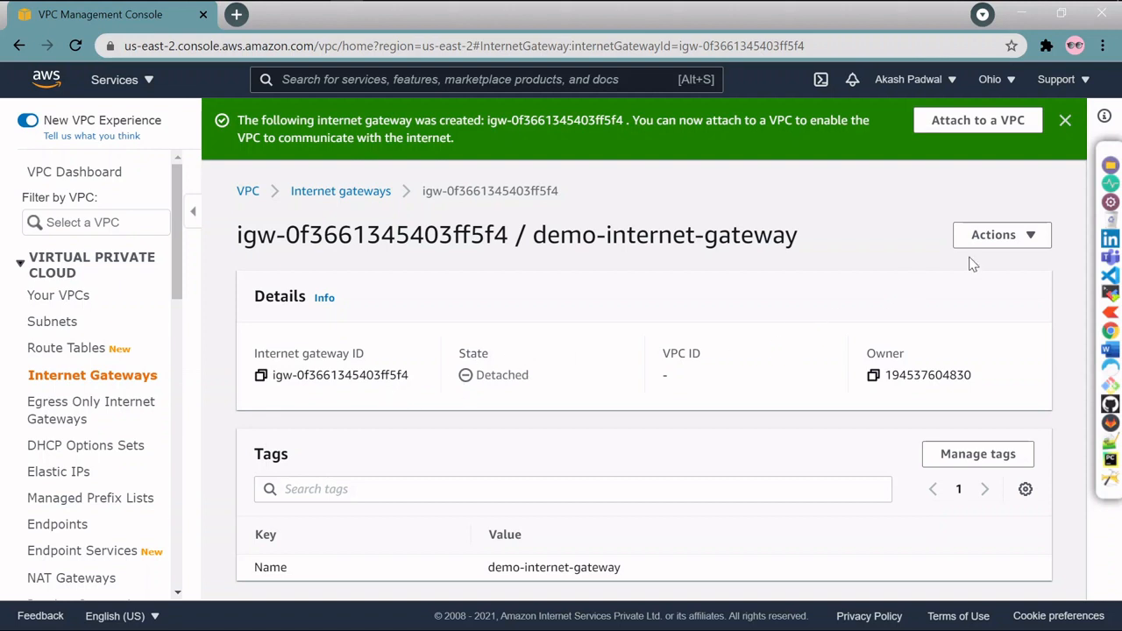
Attach demo-internet-gateway to the VPC demo-vpc.
{"action": "left_click", "coordinate": [1039, 242]}
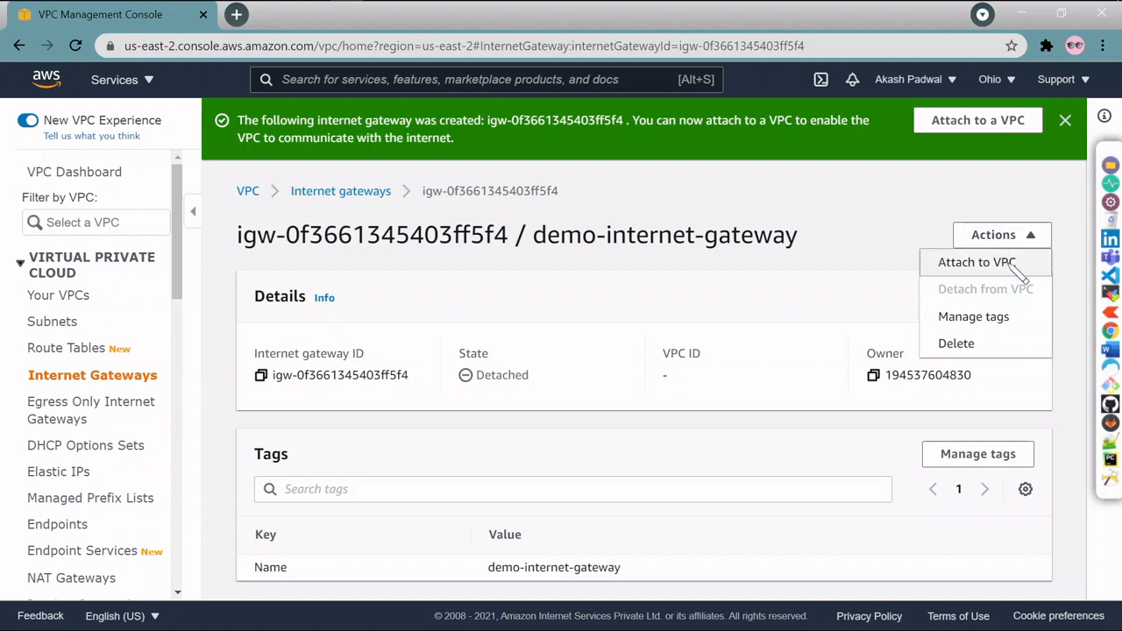
{"action": "left_click", "coordinate": [962, 272]}
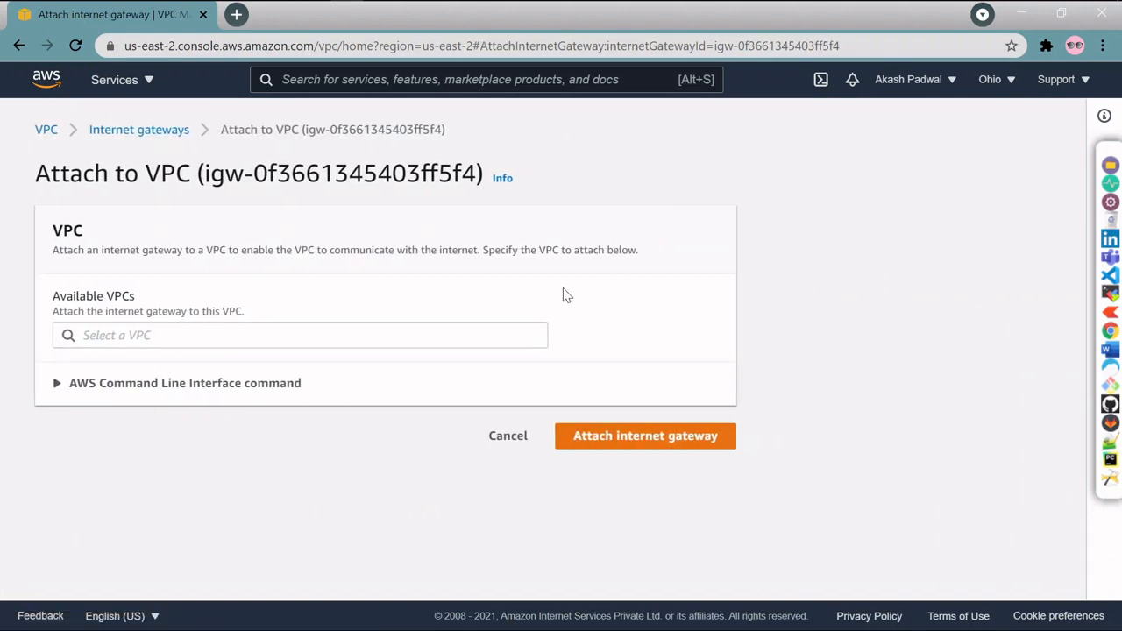
{"action": "left_click", "coordinate": [325, 335]}
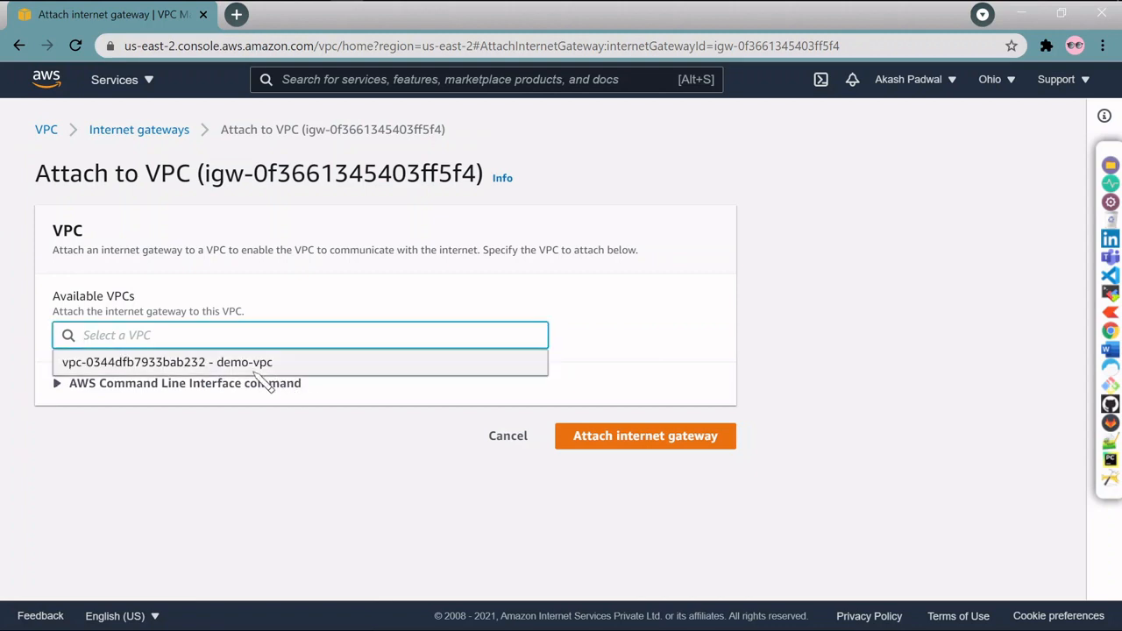
{"action": "left_click", "coordinate": [213, 368]}
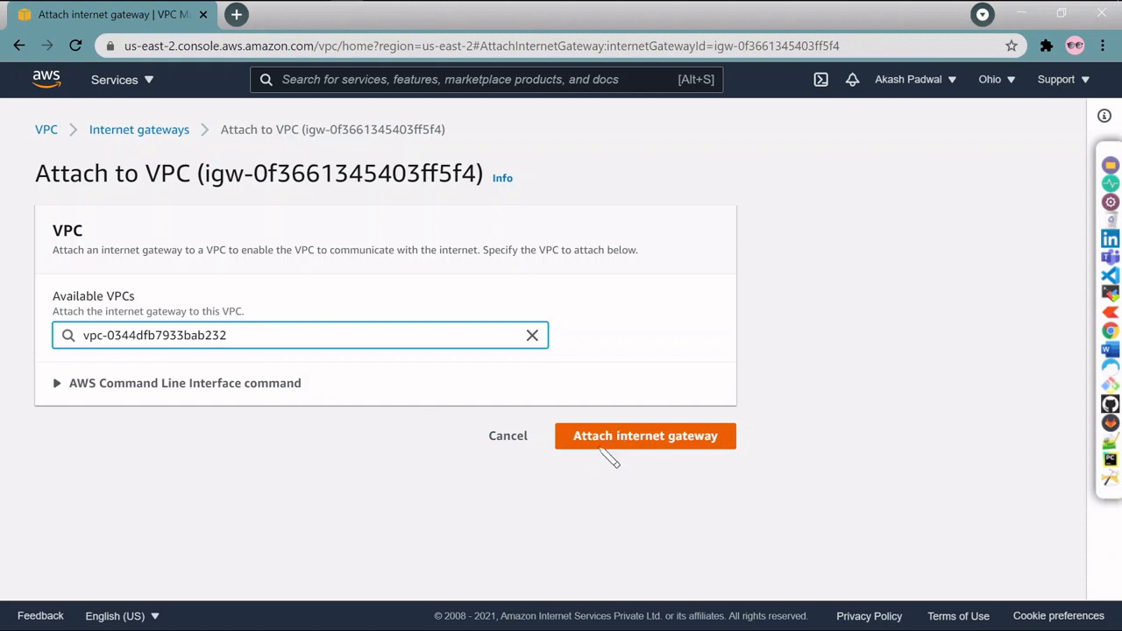
{"action": "left_click", "coordinate": [633, 439]}
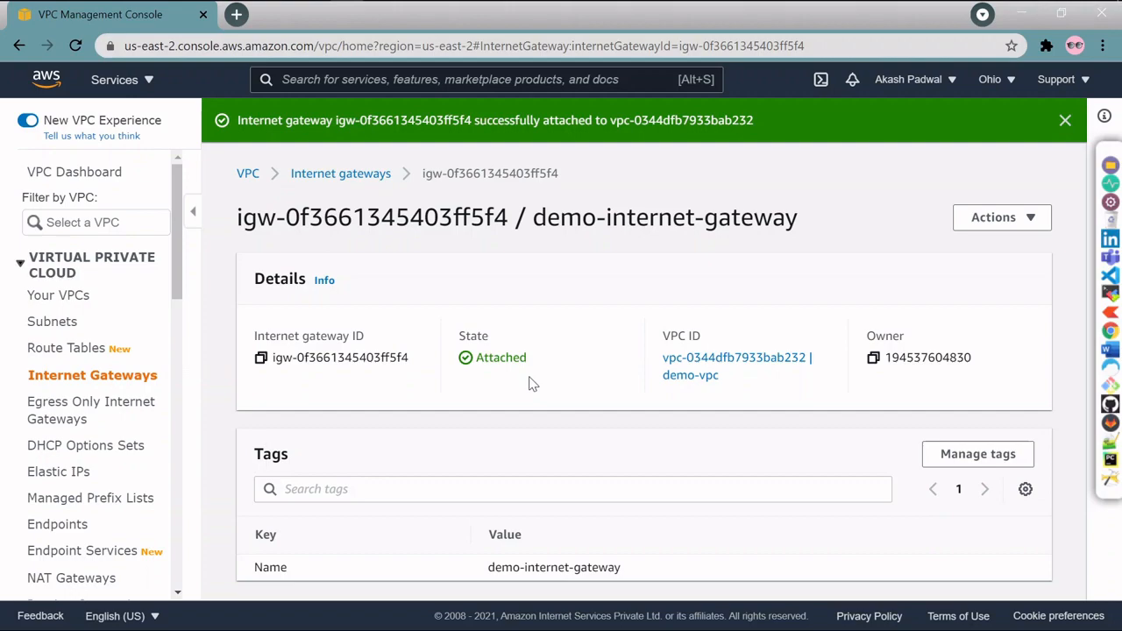
{"action": "key", "text": "alt+Tab"}
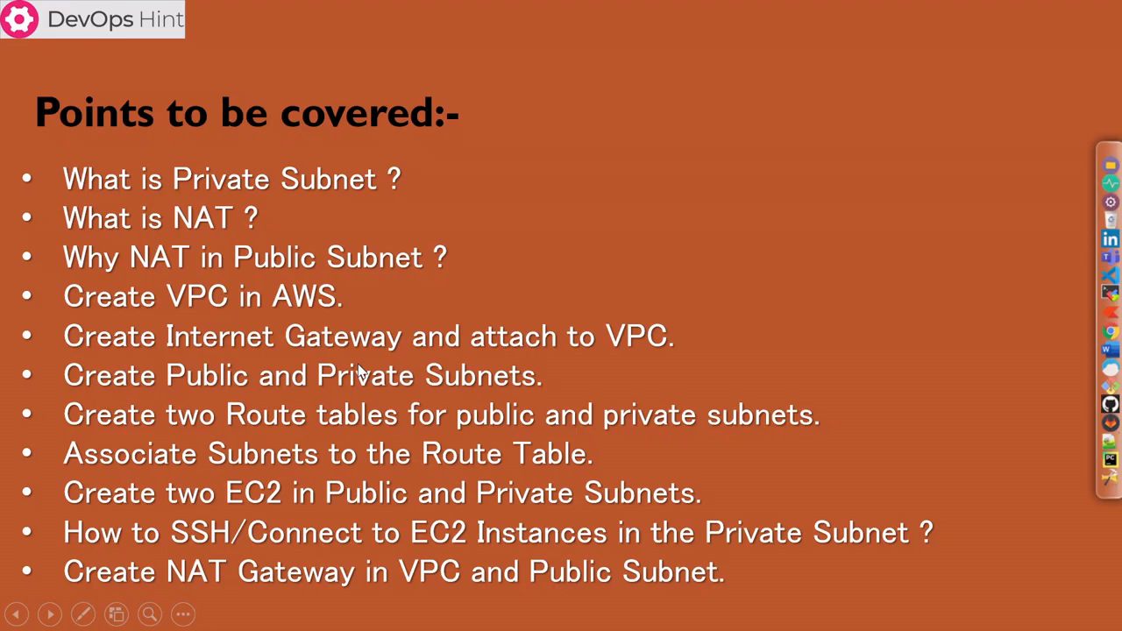
{"action": "key", "text": "alt+Tab"}
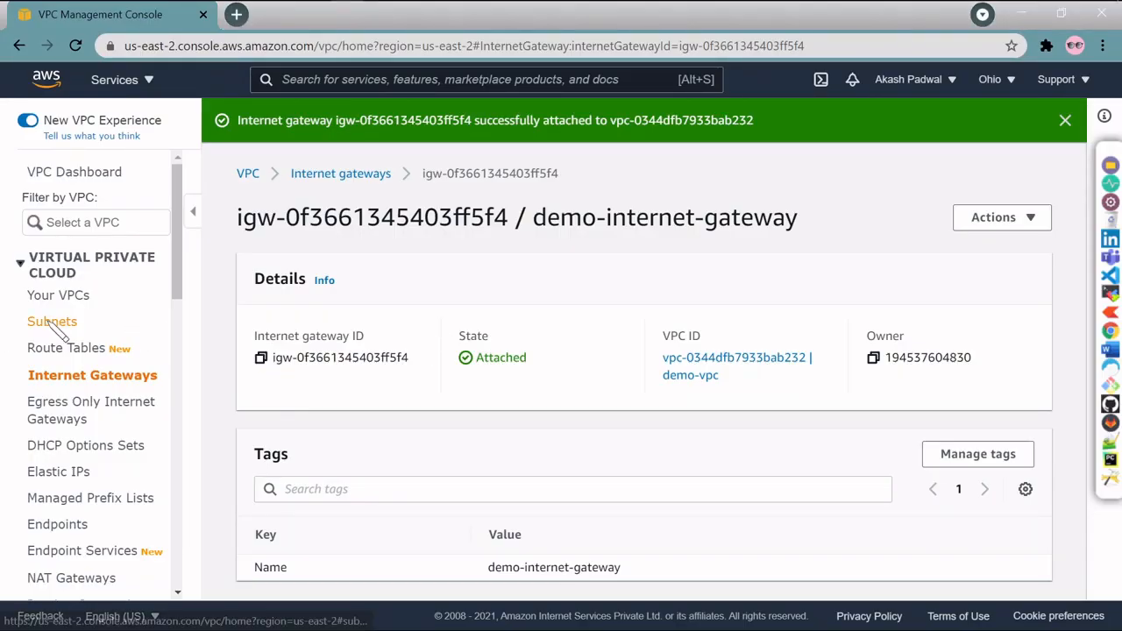
Start creating a subnet and select demo-vpc as its VPC.
{"action": "left_click", "coordinate": [52, 324]}
{"action": "key", "text": "alt+Tab"}
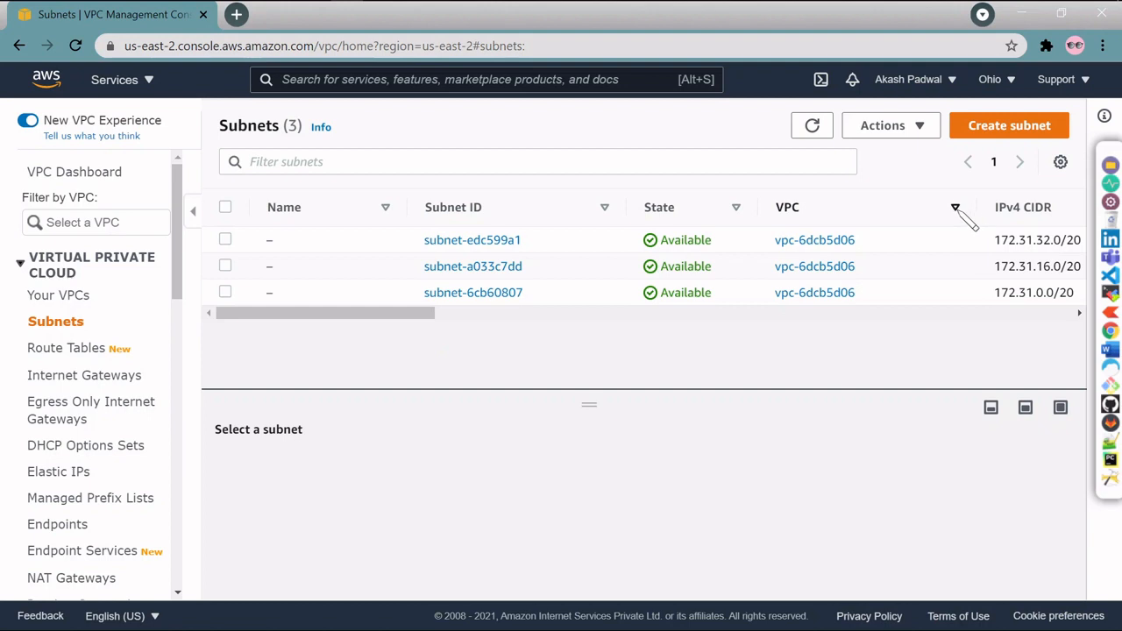
{"action": "left_click", "coordinate": [1042, 130]}
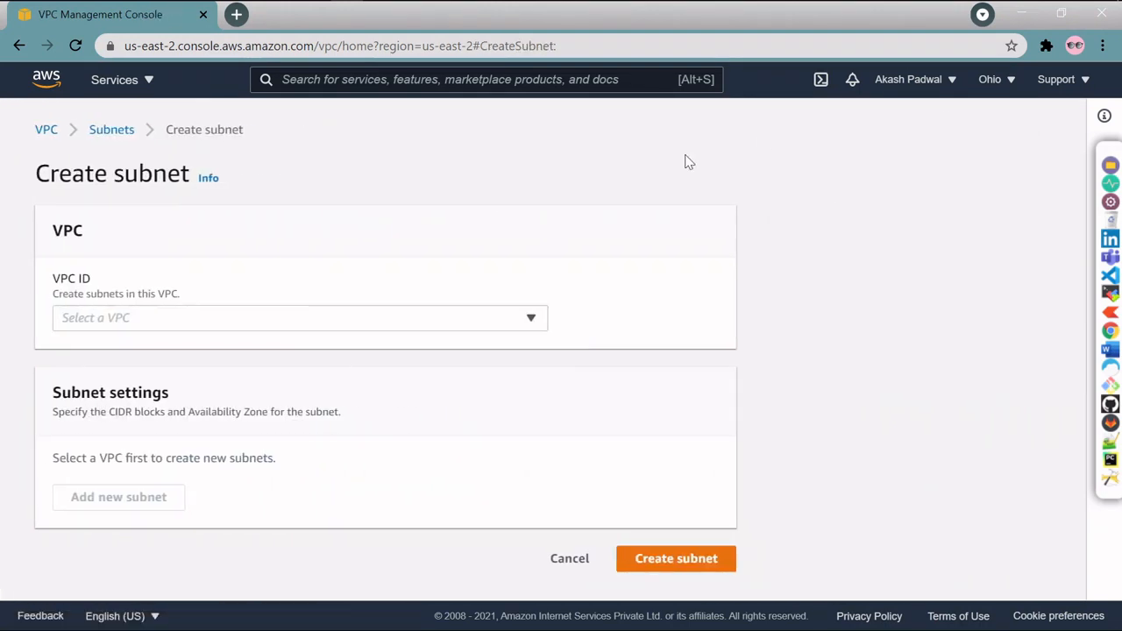
{"action": "left_click", "coordinate": [503, 322]}
{"action": "left_click", "coordinate": [405, 384]}
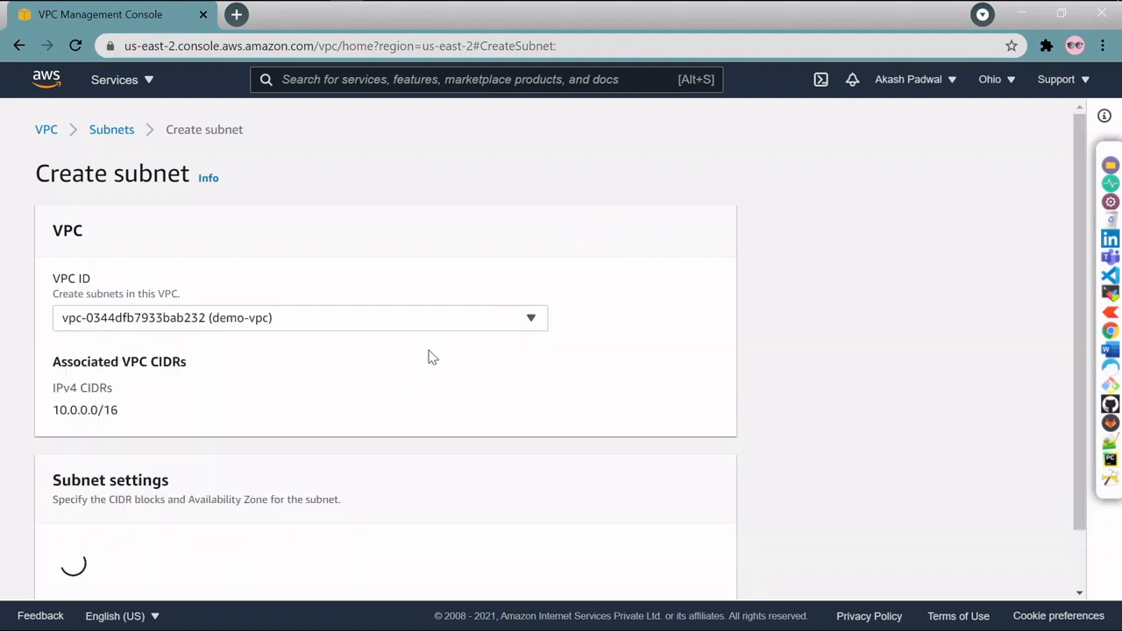
Name the subnet public-subnet-1 and place it in the US East (Ohio) / us-east-2a availability zone.
{"action": "scroll", "coordinate": [444, 341], "scroll_direction": "down", "scroll_amount": 5}
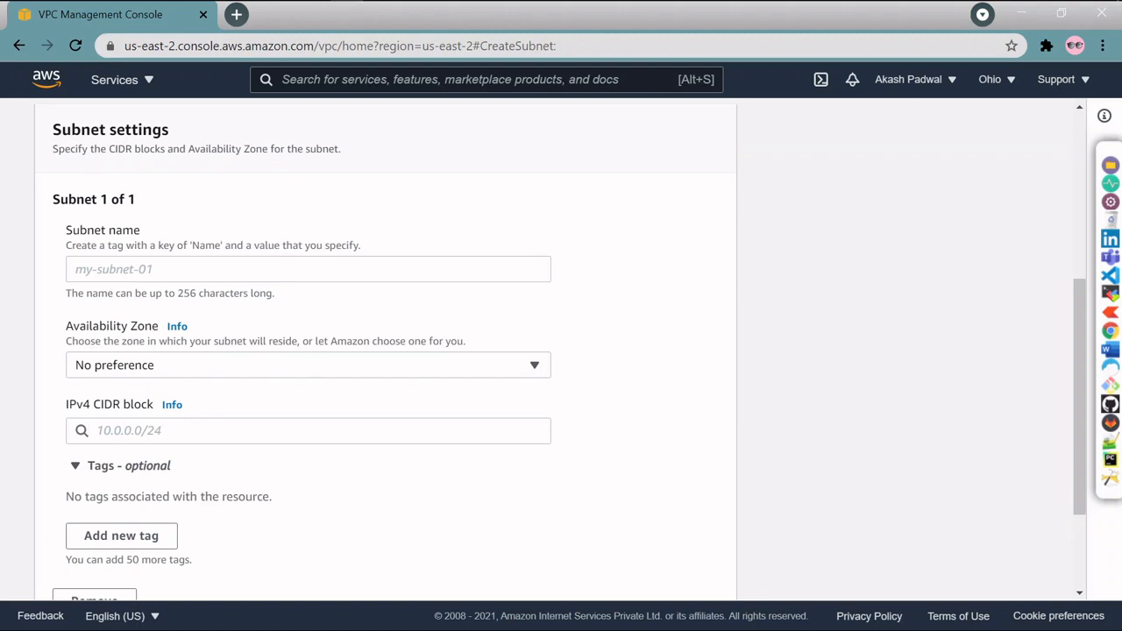
{"action": "left_click", "coordinate": [307, 269]}
{"action": "type", "text": "publ"}
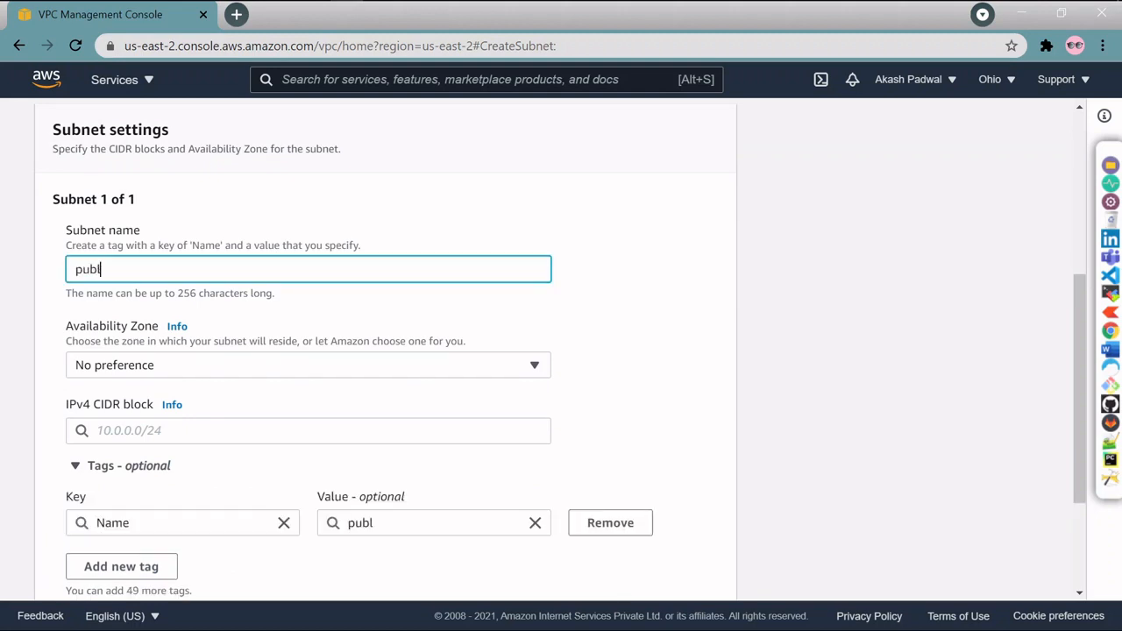
{"action": "type", "text": "ic-subnet-1"}
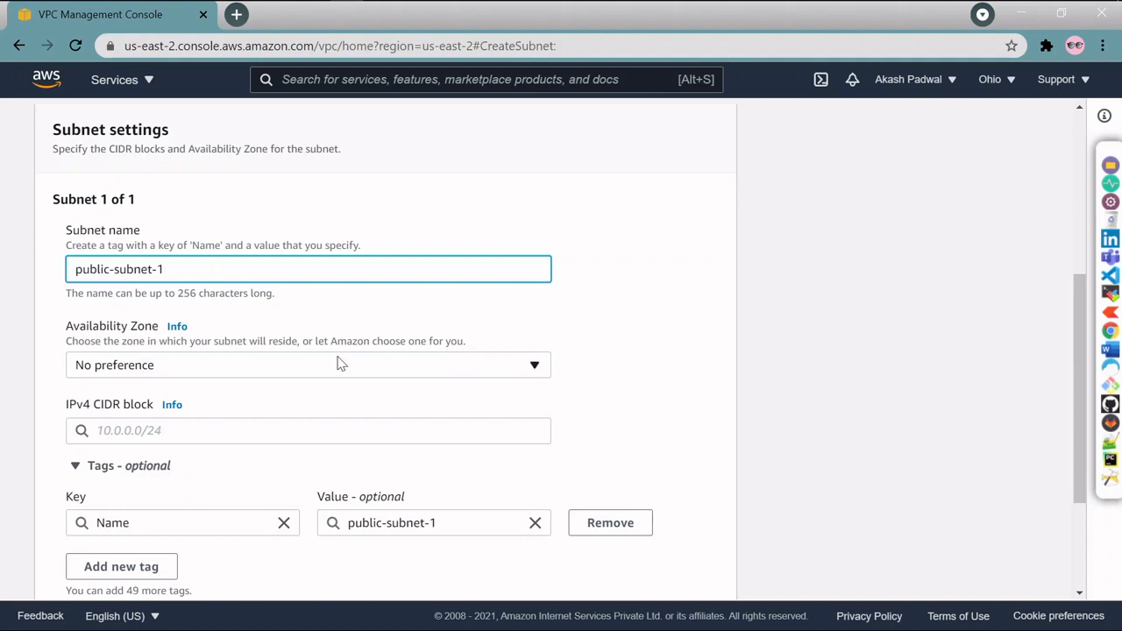
{"action": "left_click", "coordinate": [186, 366]}
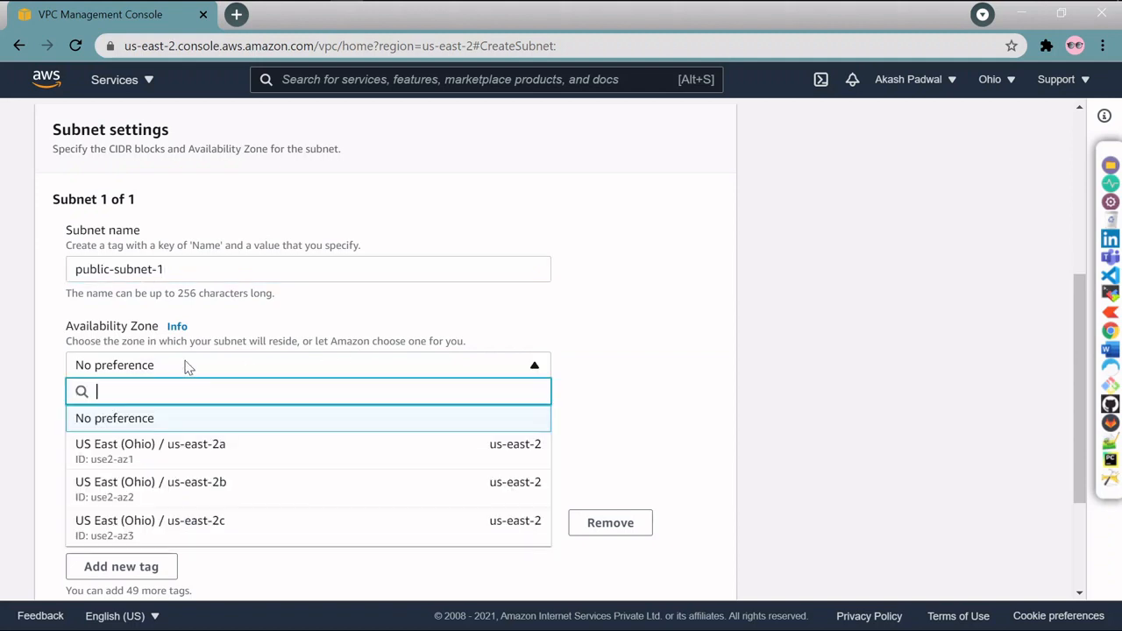
{"action": "left_click", "coordinate": [227, 451]}
{"action": "scroll", "coordinate": [280, 418], "scroll_direction": "down", "scroll_amount": 1}
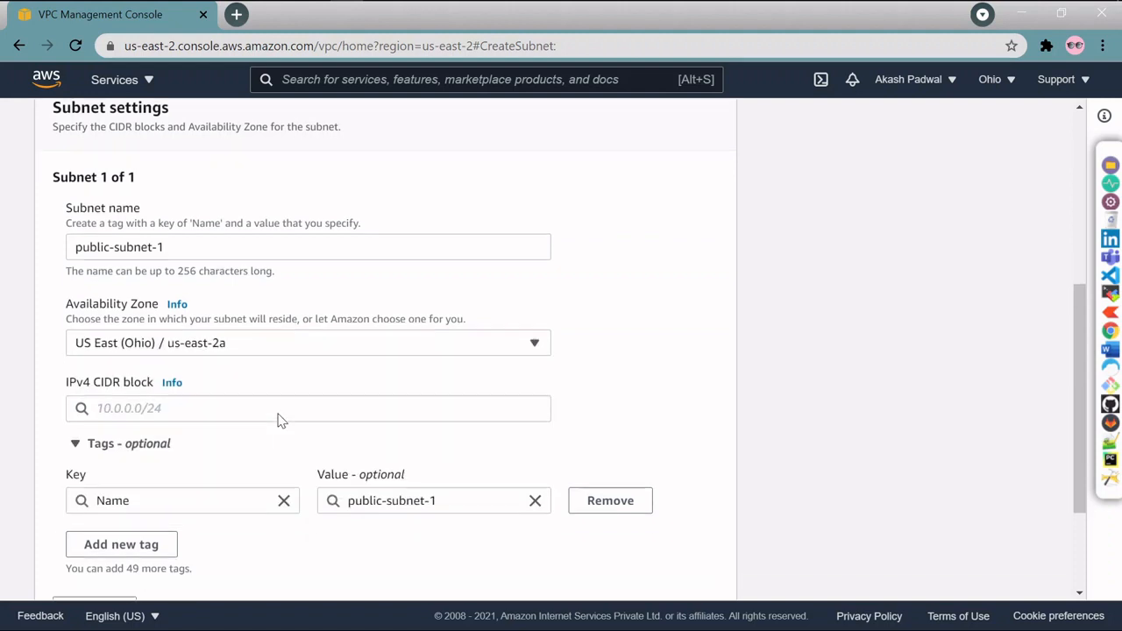
Set the IPv4 CIDR block of public-subnet-1 to 10.0.0.0/24 and create the subnet.
{"action": "left_click", "coordinate": [269, 343]}
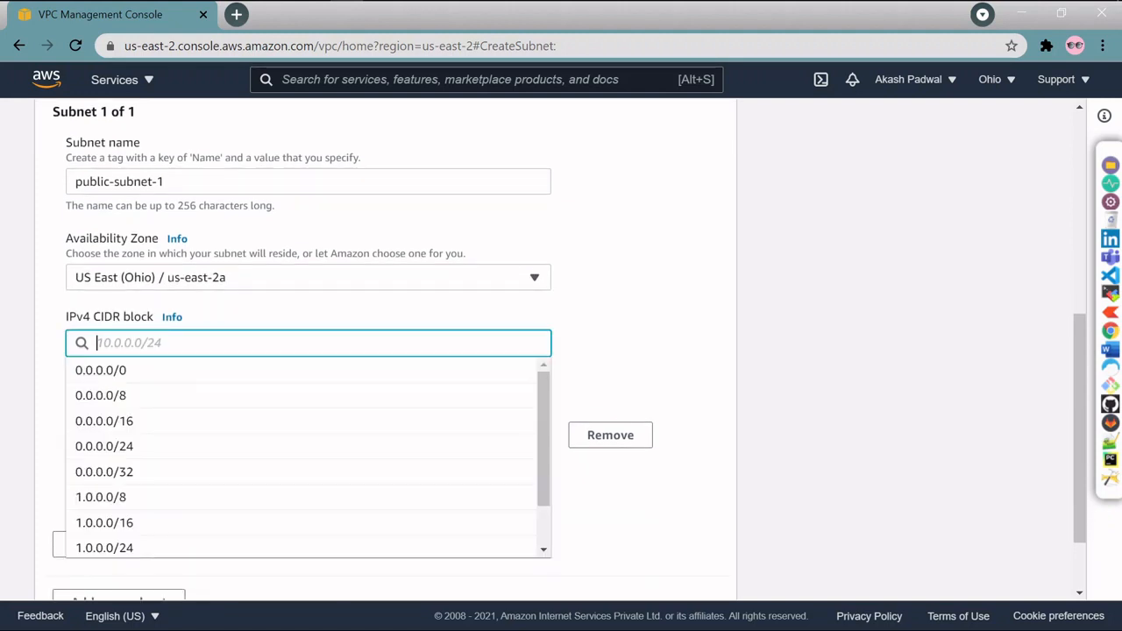
{"action": "type", "text": "10.0"}
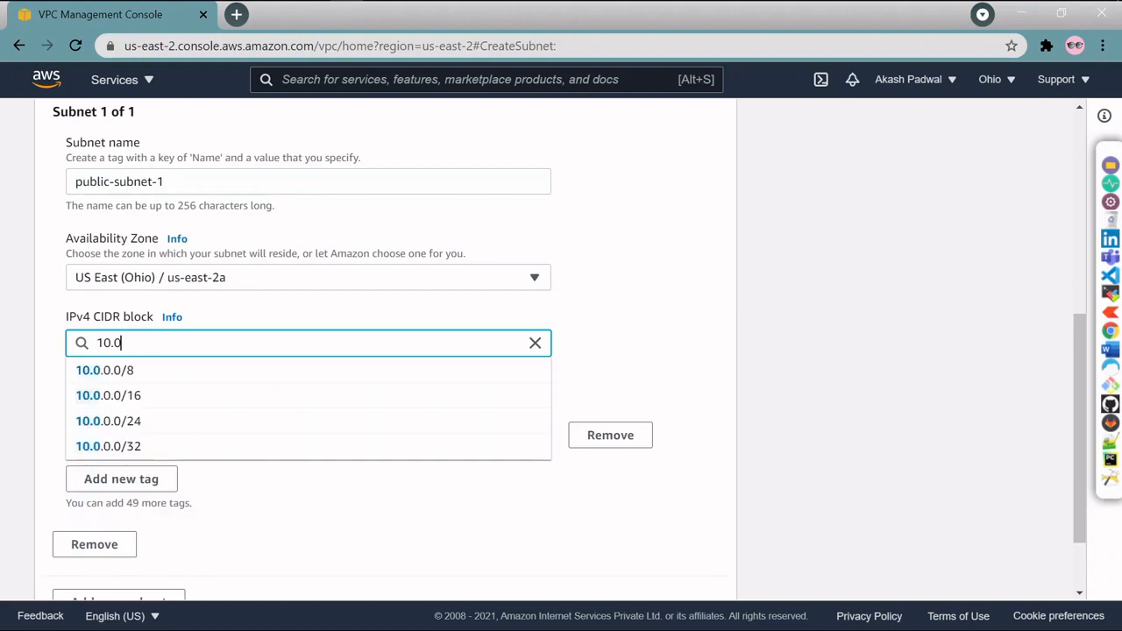
{"action": "type", "text": ".0.0."}
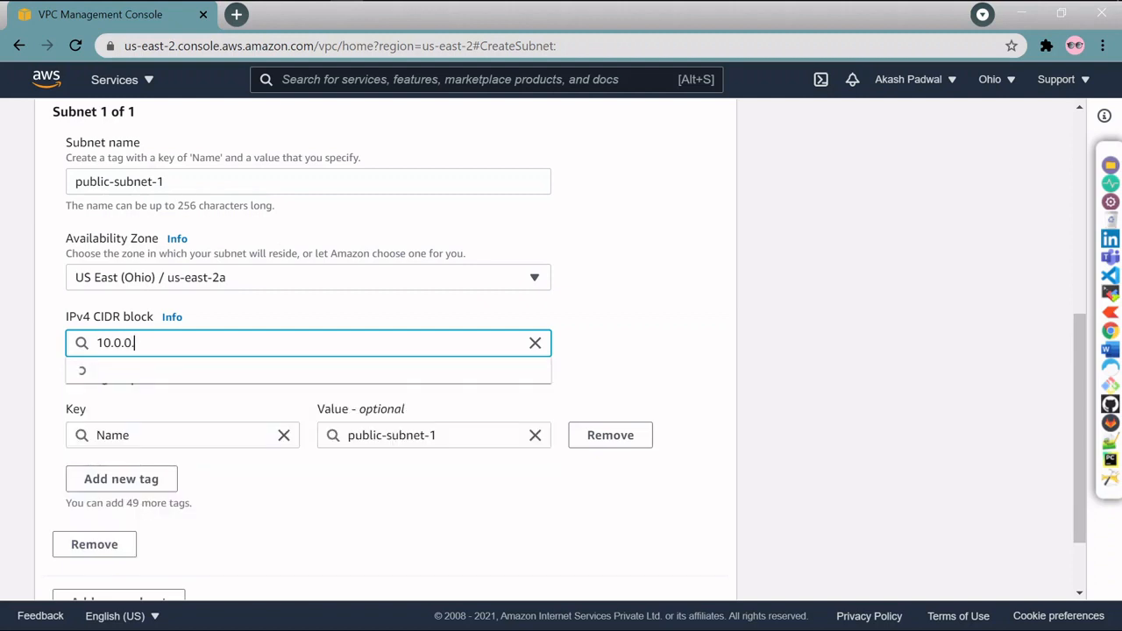
{"action": "type", "text": "0/"}
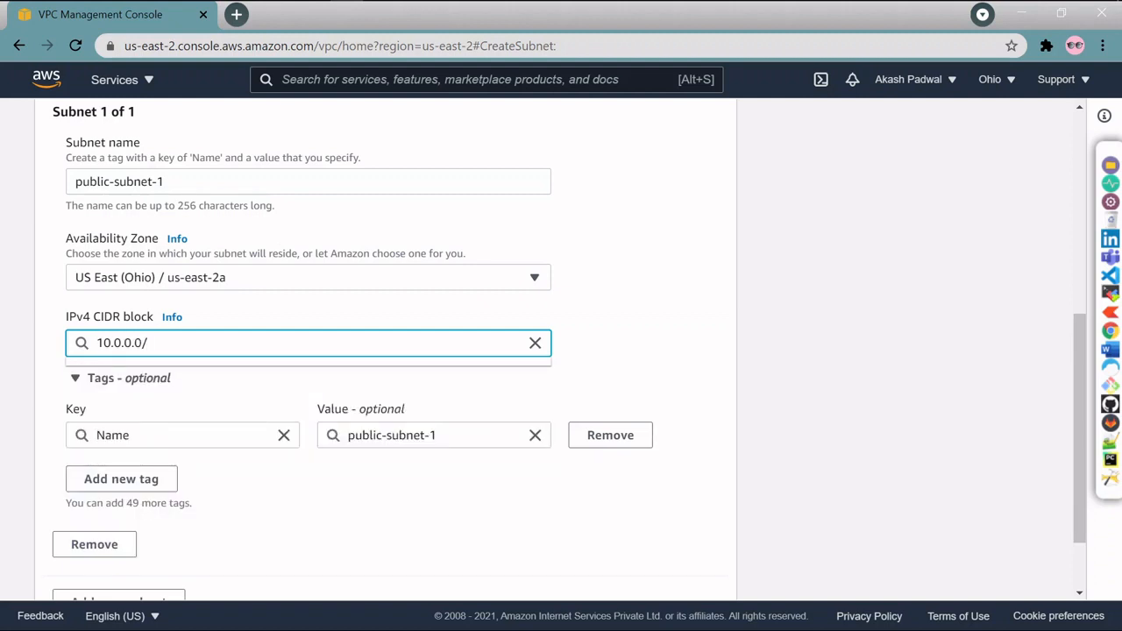
{"action": "type", "text": "24"}
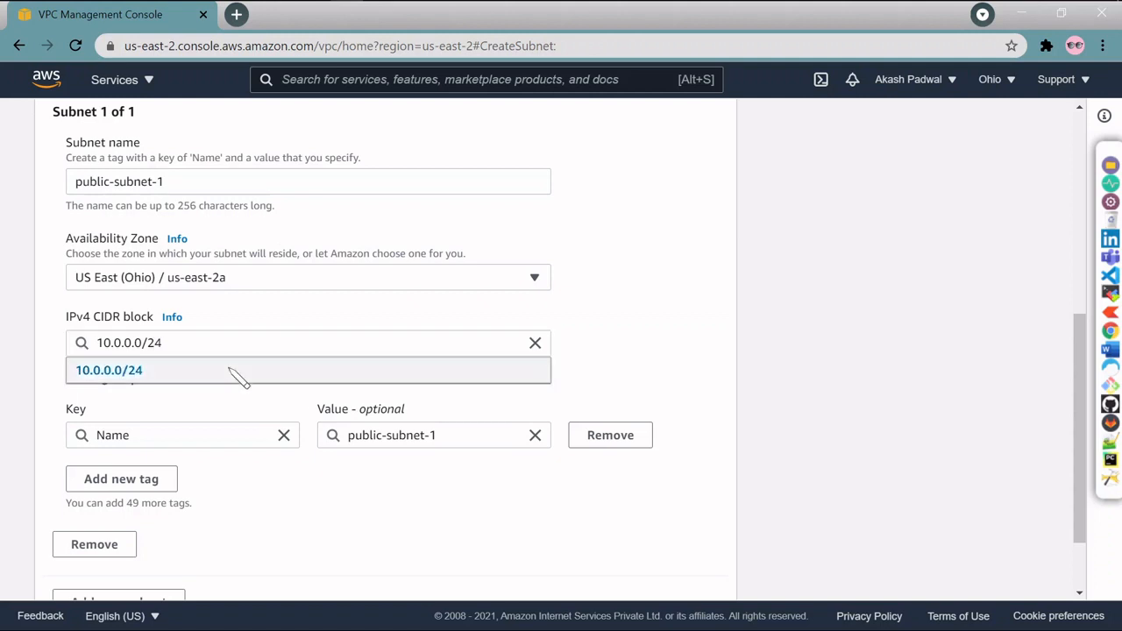
{"action": "left_click", "coordinate": [231, 373]}
{"action": "scroll", "coordinate": [482, 378], "scroll_direction": "down", "scroll_amount": 2}
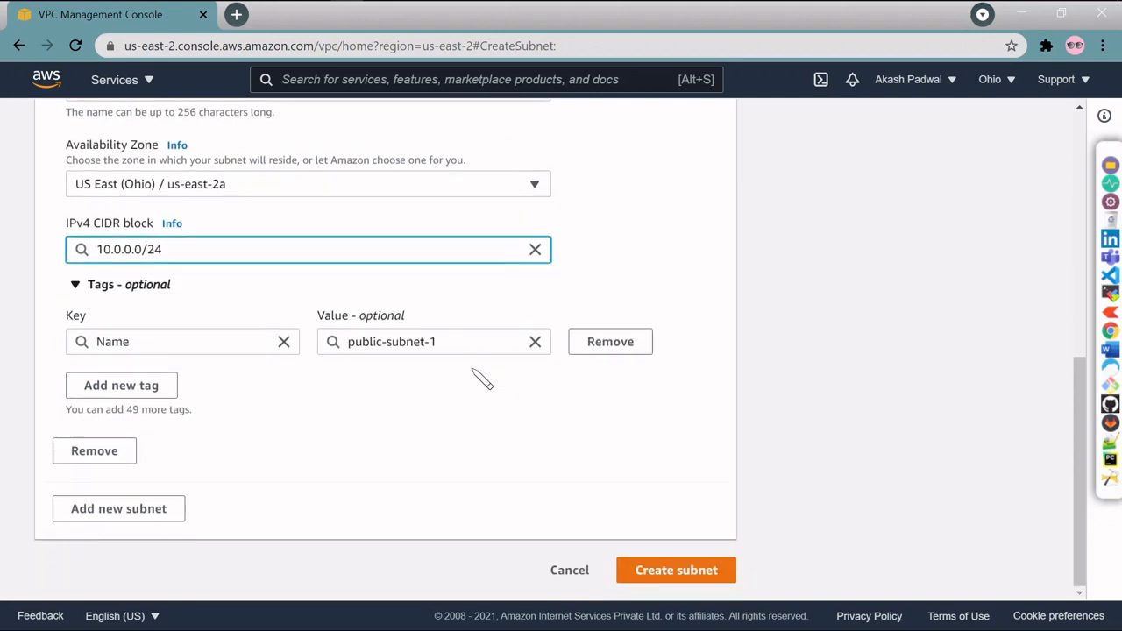
{"action": "left_click", "coordinate": [664, 571]}
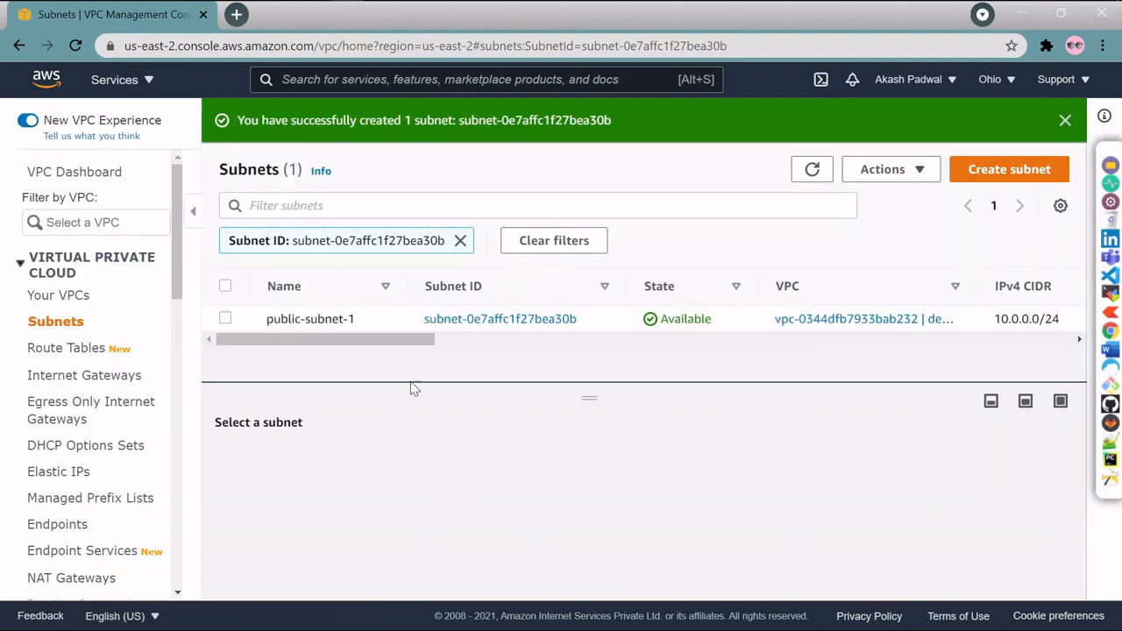
Start creating a second subnet and select demo-vpc as its VPC.
{"action": "left_click", "coordinate": [1049, 176]}
{"action": "left_click", "coordinate": [396, 323]}
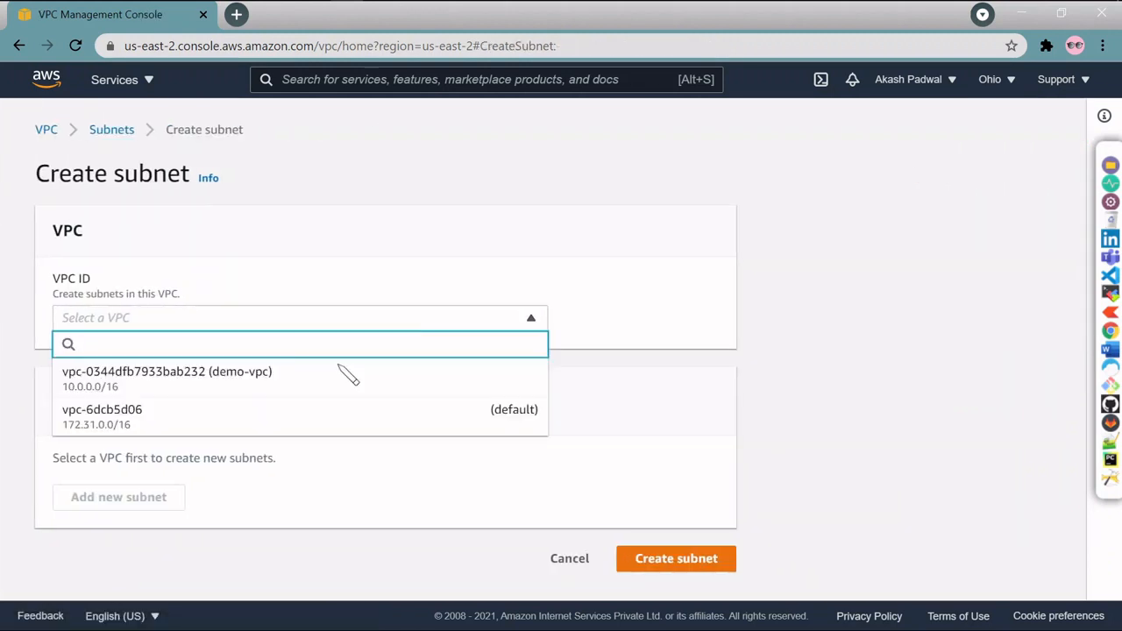
{"action": "left_click", "coordinate": [332, 375]}
Name the subnet private-subnet-2 and place it in the US East (Ohio) / us-east-2b availability zone.
{"action": "scroll", "coordinate": [333, 372], "scroll_direction": "down", "scroll_amount": 4}
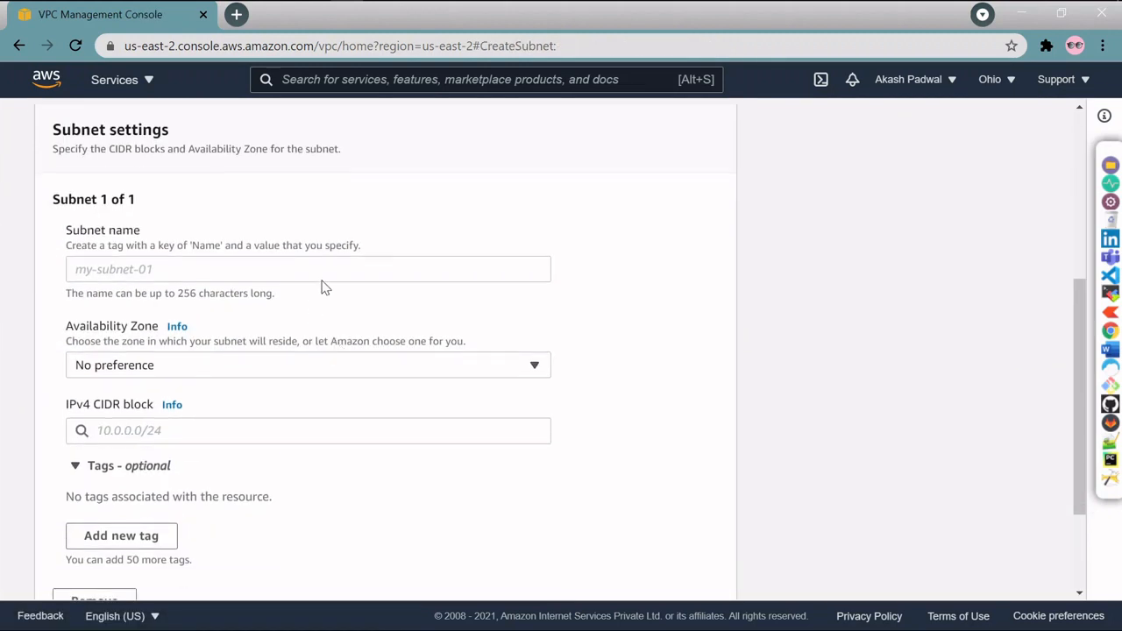
{"action": "left_click", "coordinate": [321, 277]}
{"action": "type", "text": "pri"}
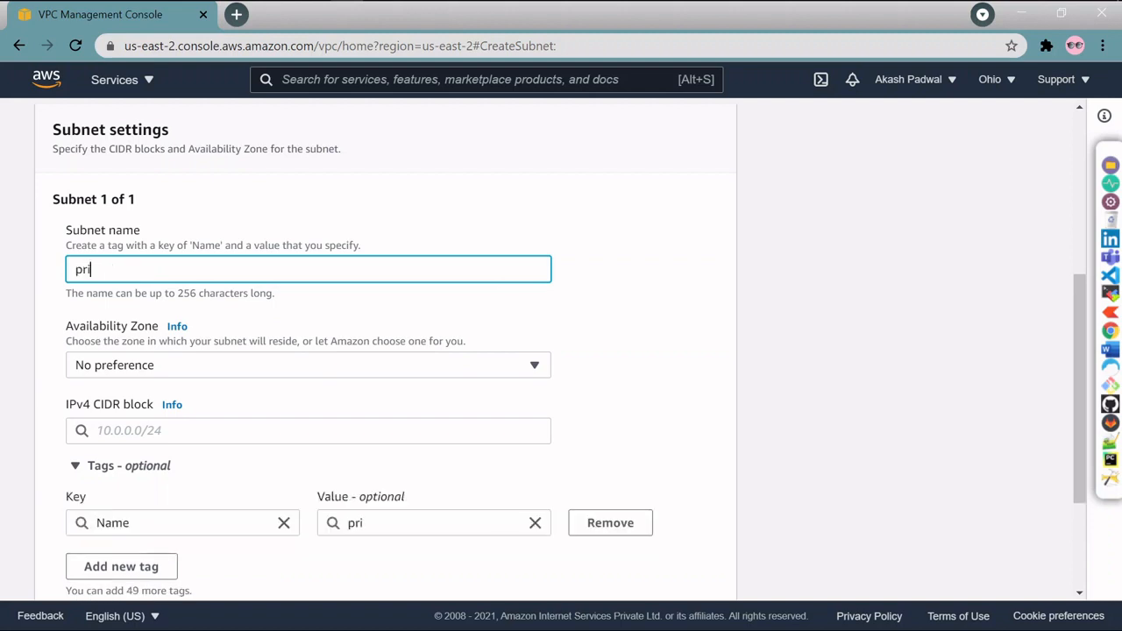
{"action": "type", "text": "av"}
{"action": "type", "text": "vate-subnet-2"}
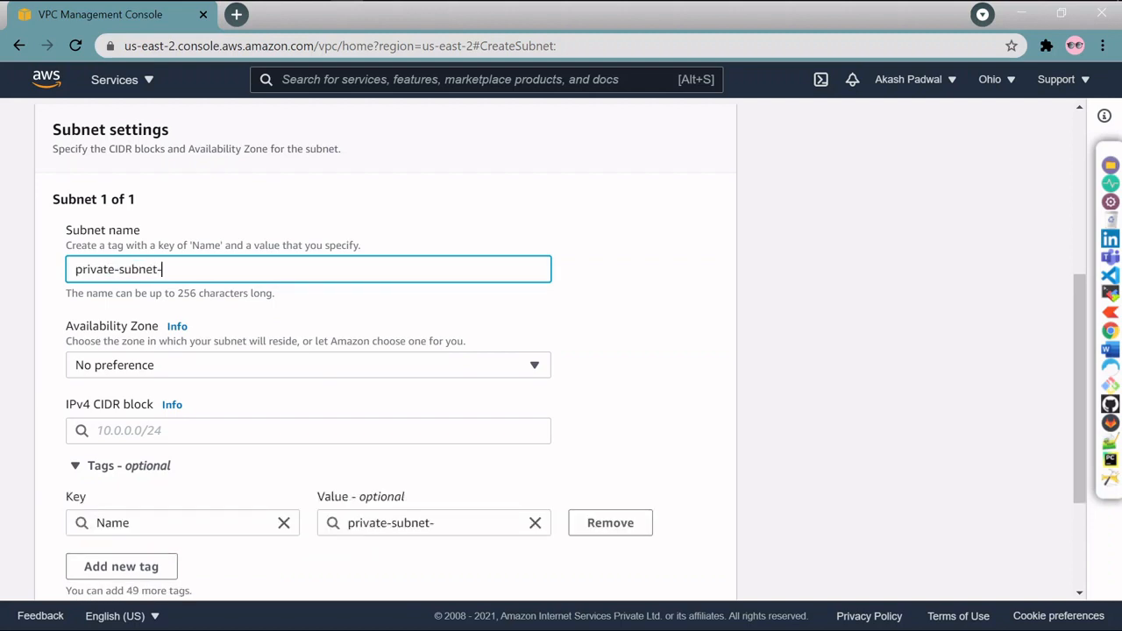
{"action": "left_click", "coordinate": [221, 360]}
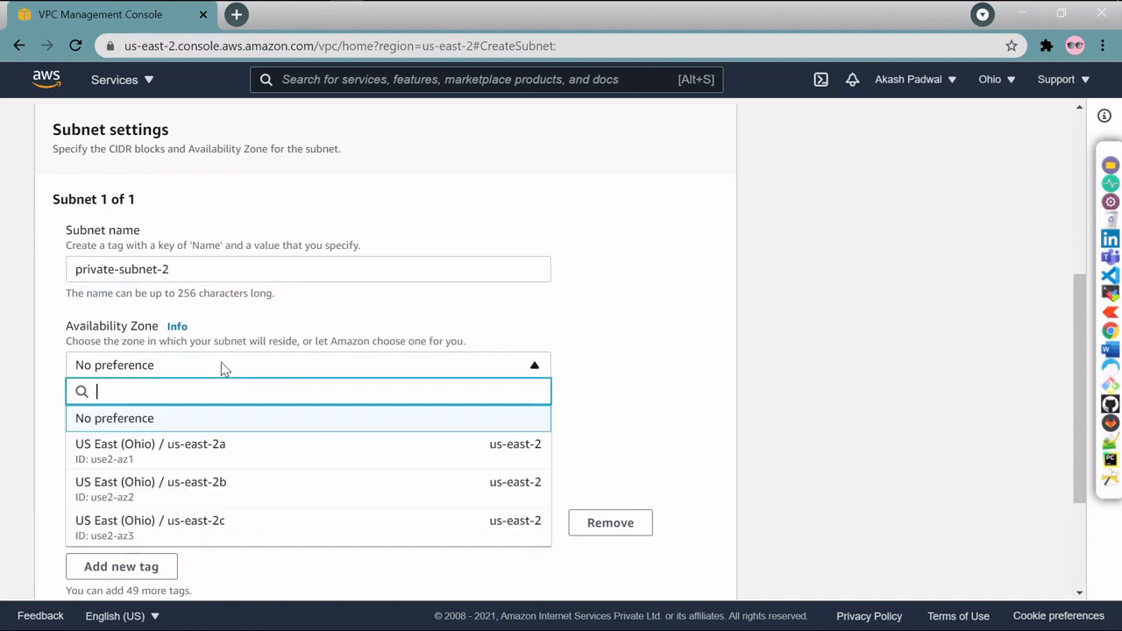
{"action": "left_click", "coordinate": [253, 497]}
Set the IPv4 CIDR block of private-subnet-2 to 10.0.1.0/24 and create the subnet.
{"action": "scroll", "coordinate": [272, 429], "scroll_direction": "down", "scroll_amount": 1}
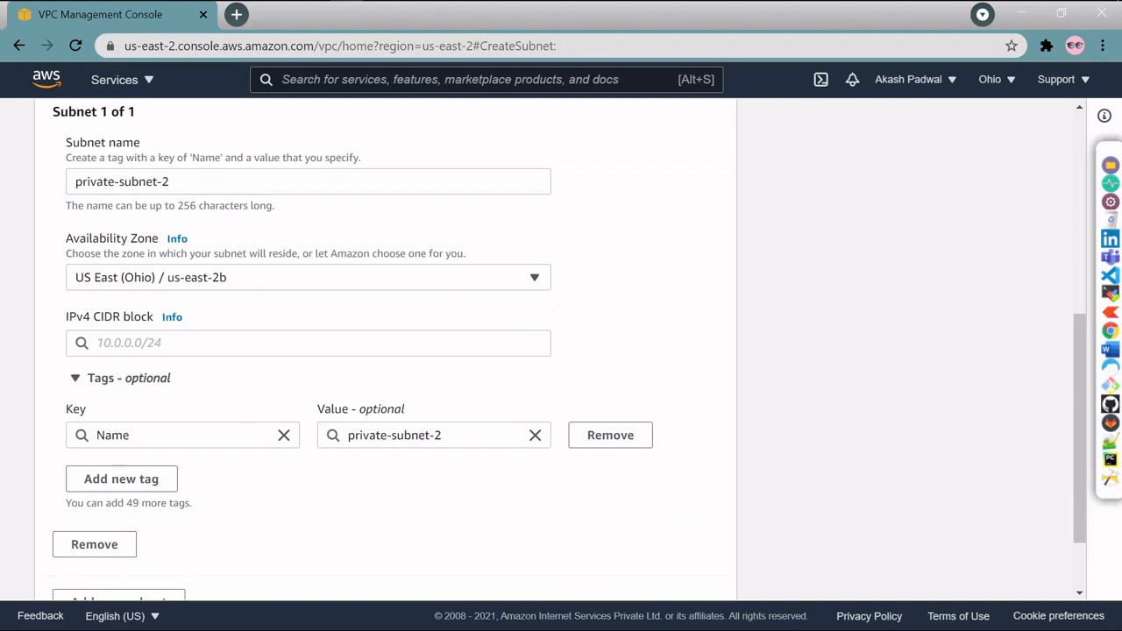
{"action": "left_click", "coordinate": [307, 342]}
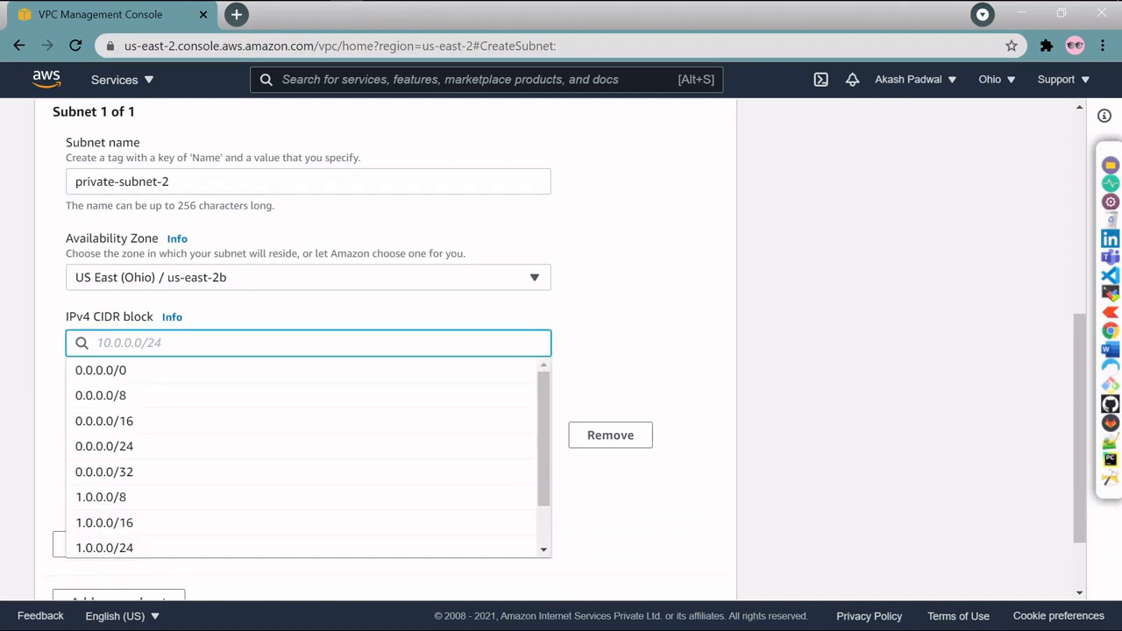
{"action": "type", "text": "10.0."}
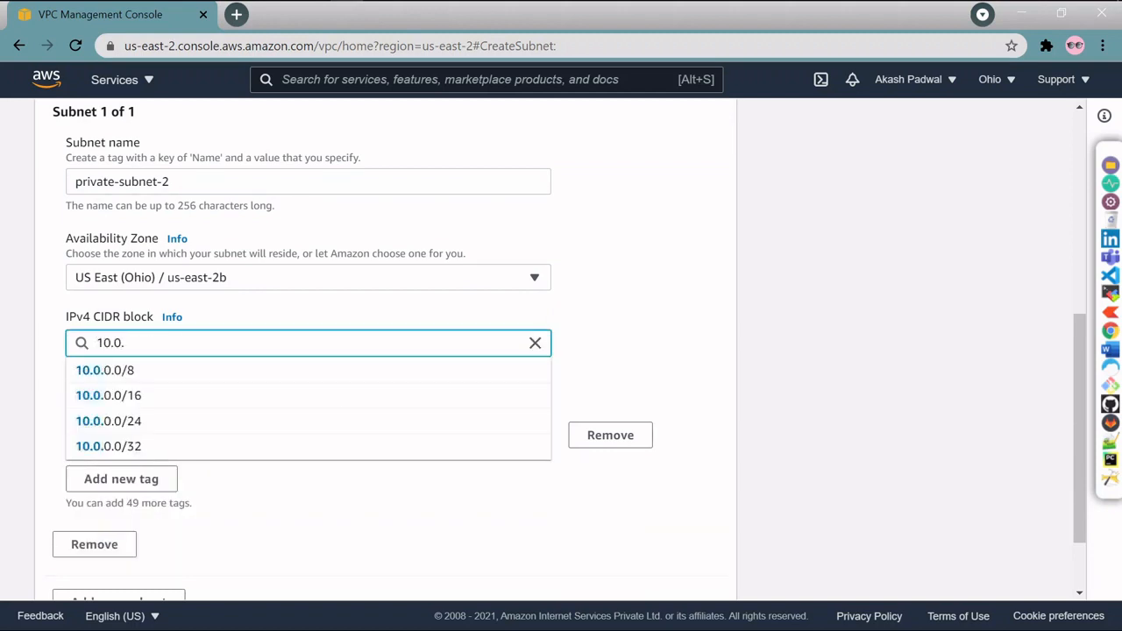
{"action": "type", "text": "1.0/24"}
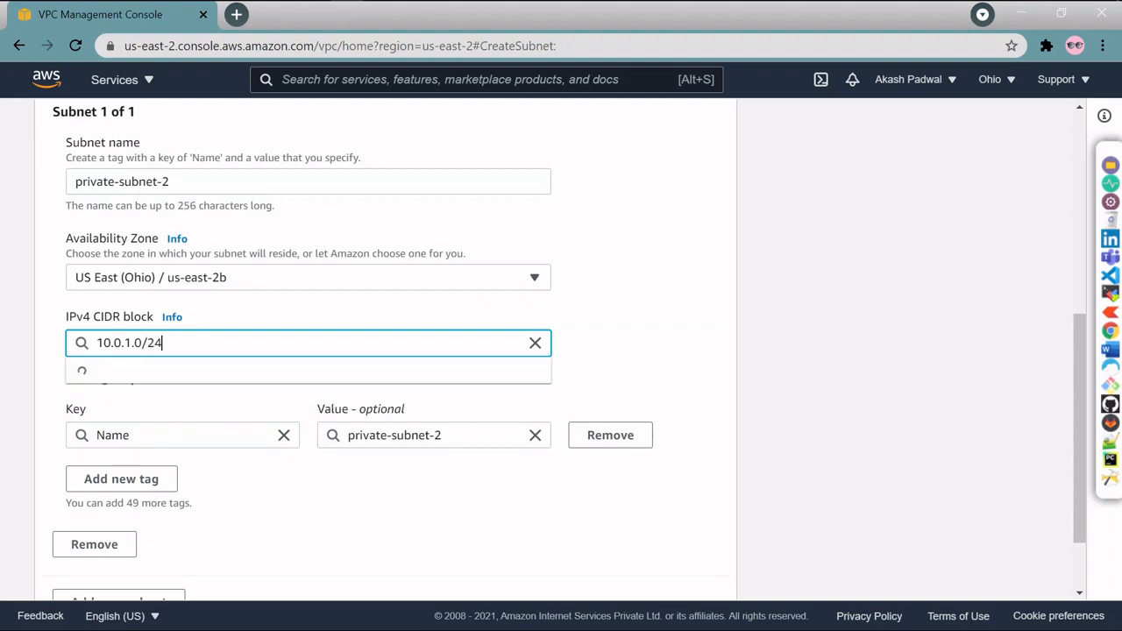
{"action": "left_click", "coordinate": [297, 377]}
{"action": "scroll", "coordinate": [386, 386], "scroll_direction": "down", "scroll_amount": 1}
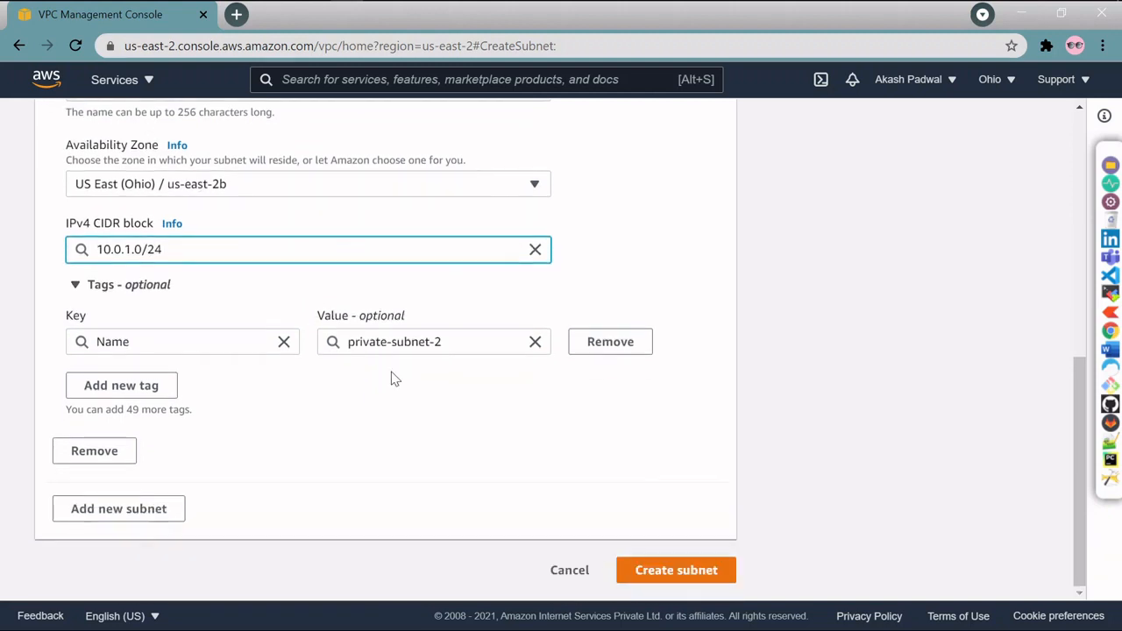
{"action": "left_click", "coordinate": [676, 571]}
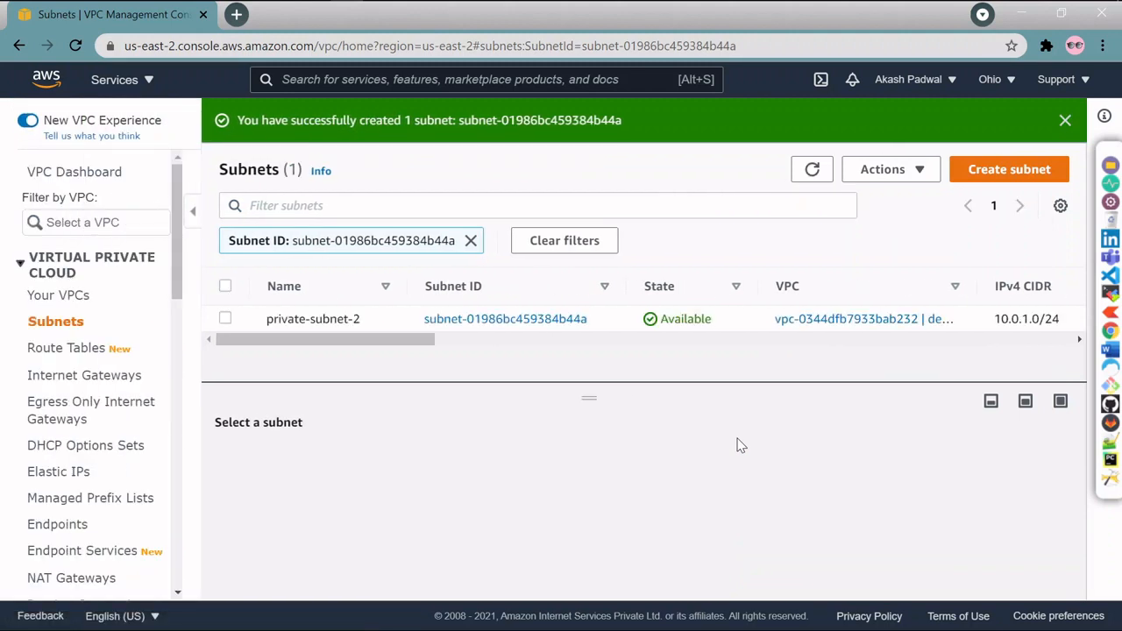
Remove the subnet ID filter and enlarge the subnet list to view all subnets.
{"action": "left_click", "coordinate": [471, 240]}
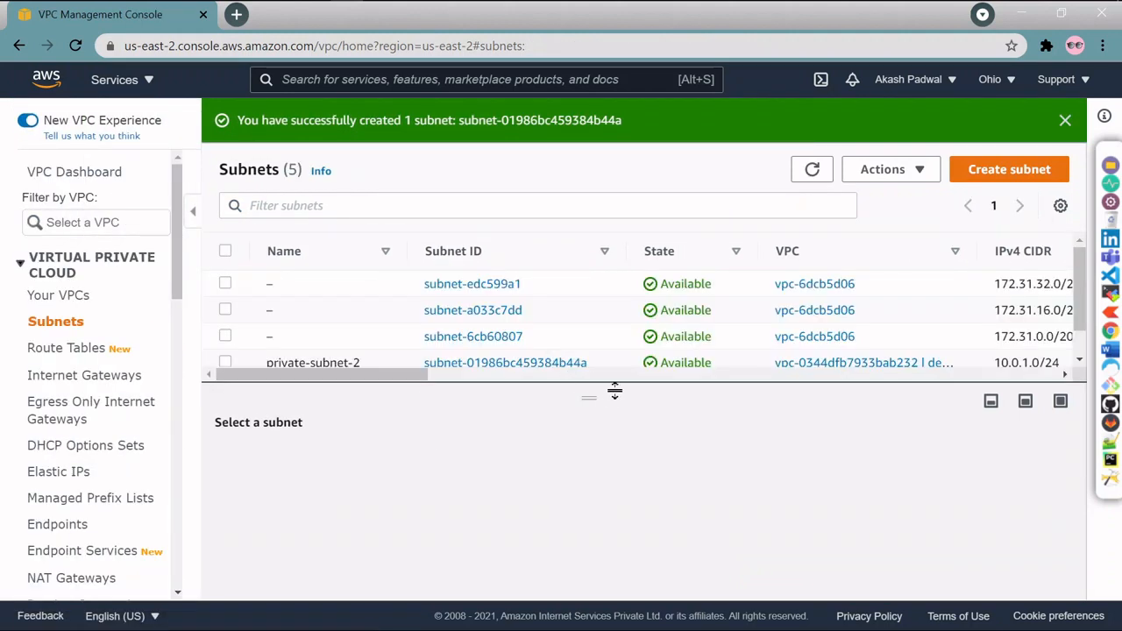
{"action": "left_click_drag", "start_coordinate": [614, 397], "coordinate": [605, 440]}
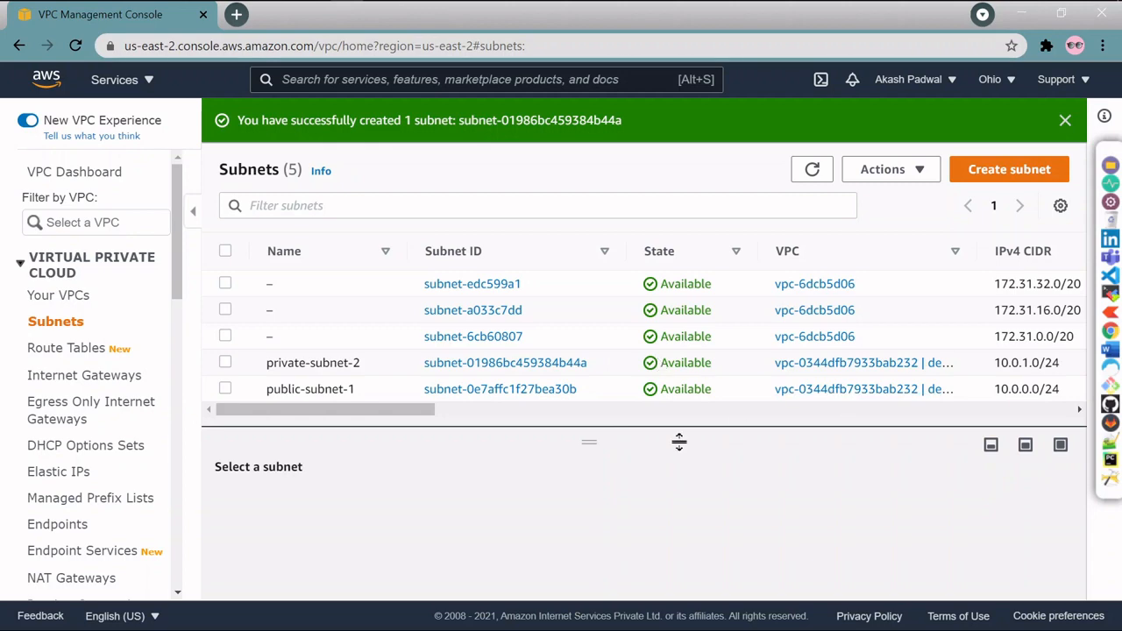
{"action": "key", "text": "alt+Tab"}
{"action": "key", "text": "alt+Tab"}
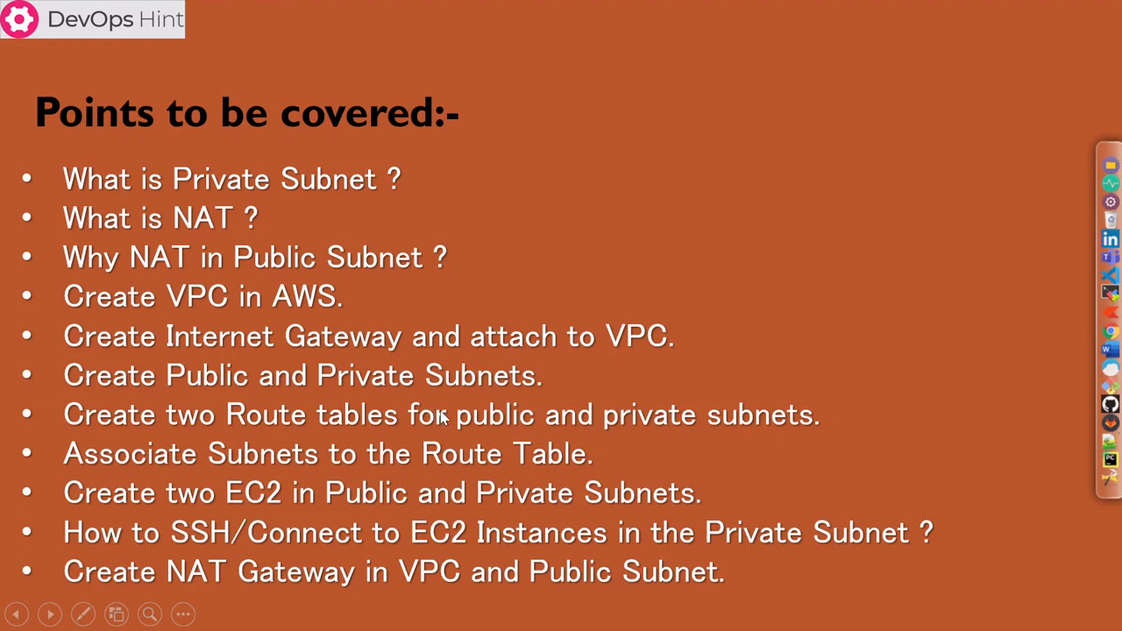
{"action": "key", "text": "alt+Tab"}
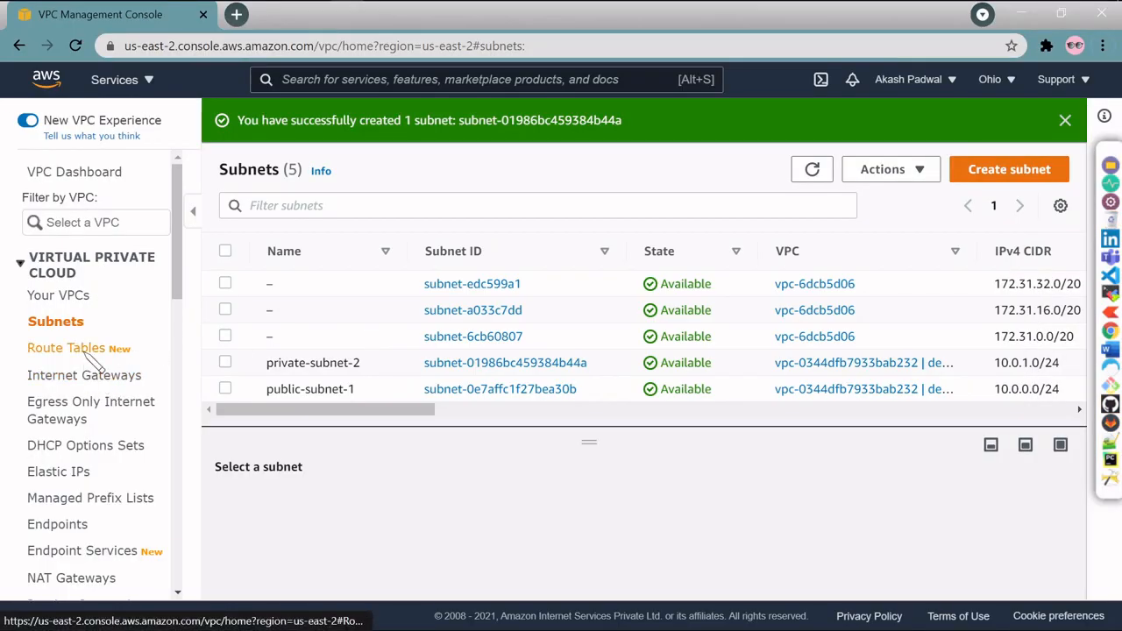
Create a route table named public-rout-table in the VPC demo-vpc.
{"action": "left_click", "coordinate": [96, 353]}
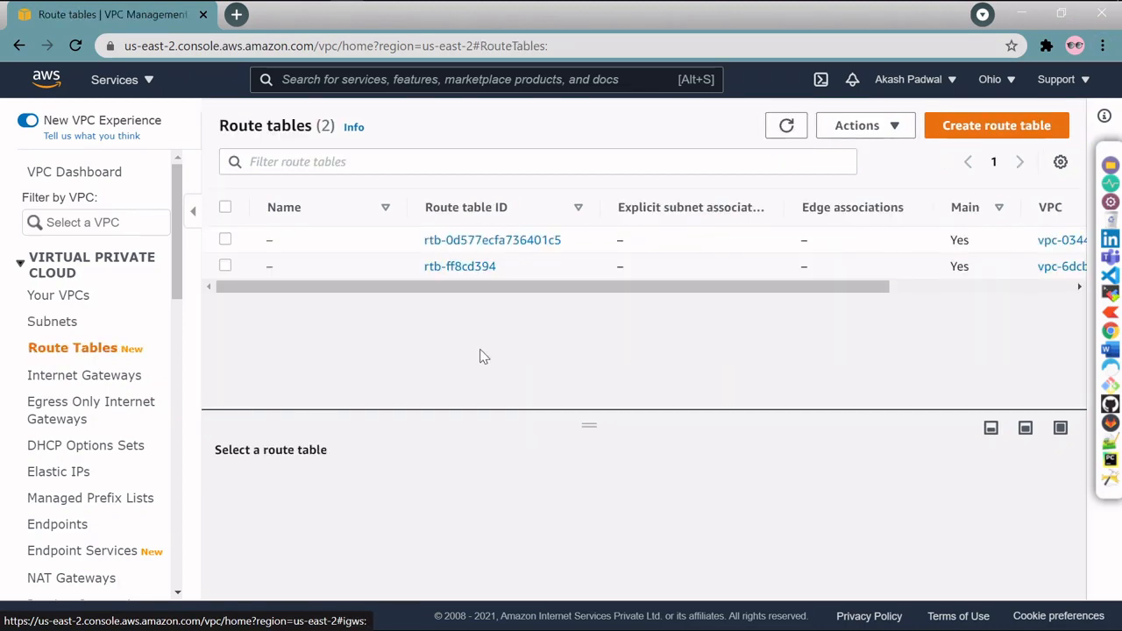
{"action": "left_click", "coordinate": [995, 127]}
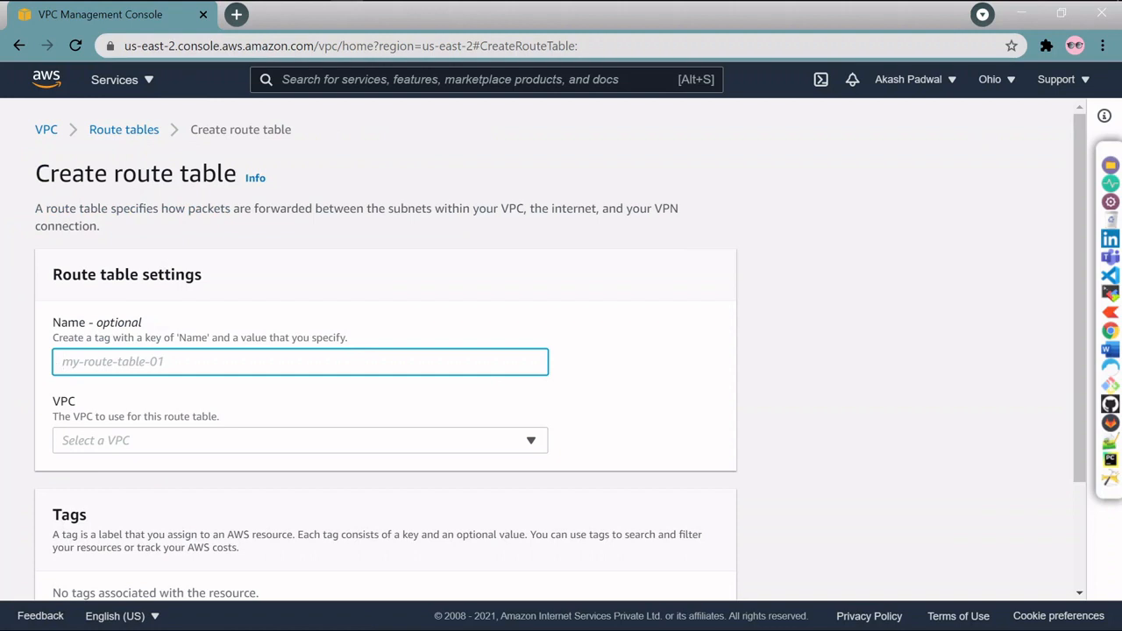
{"action": "type", "text": "public-rout-table"}
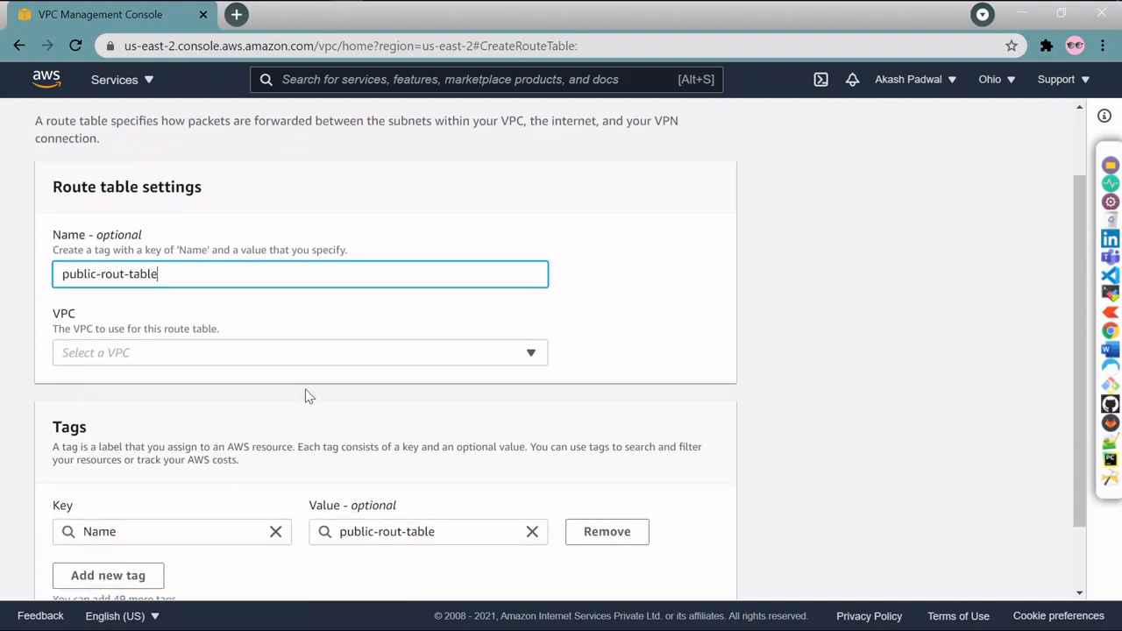
{"action": "left_click", "coordinate": [331, 353]}
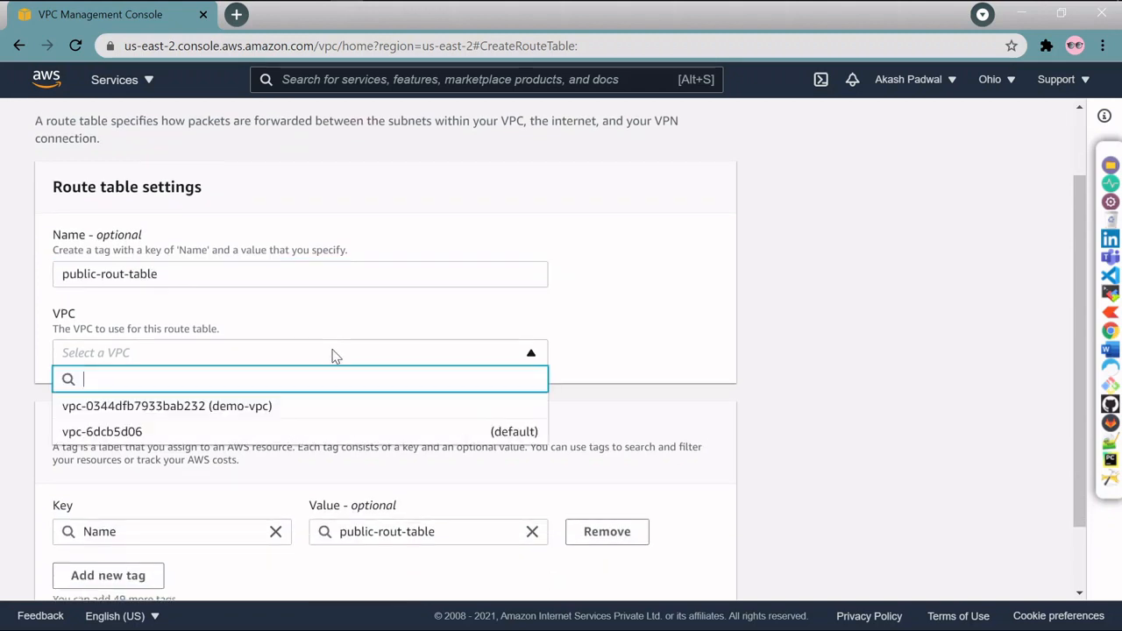
{"action": "left_click", "coordinate": [276, 412]}
{"action": "scroll", "coordinate": [348, 367], "scroll_direction": "down", "scroll_amount": 1}
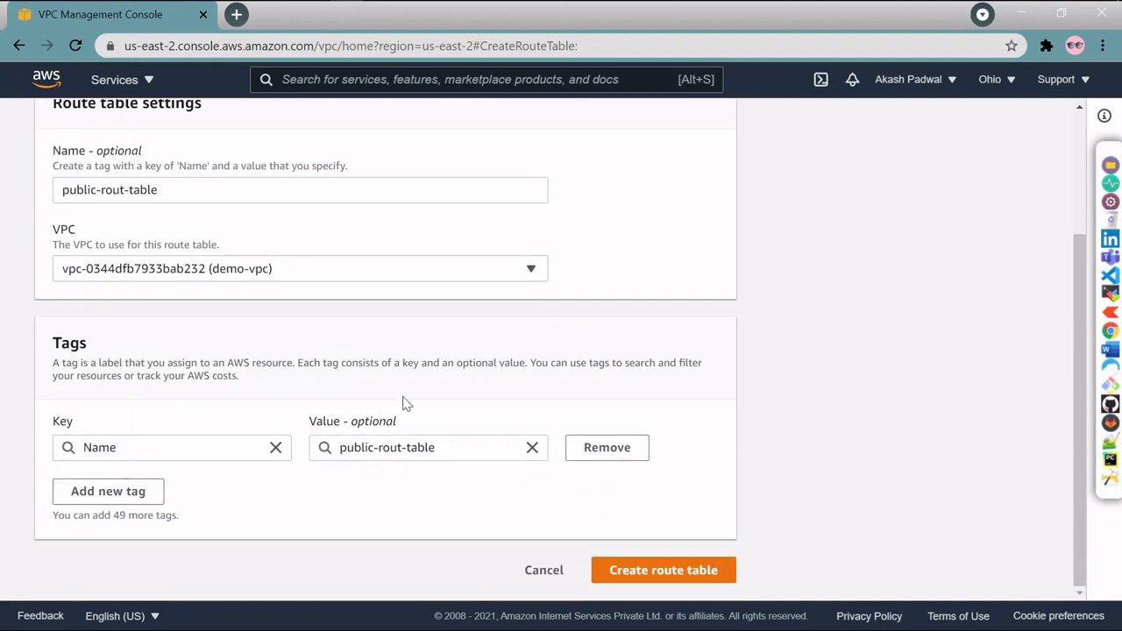
{"action": "left_click", "coordinate": [623, 572]}
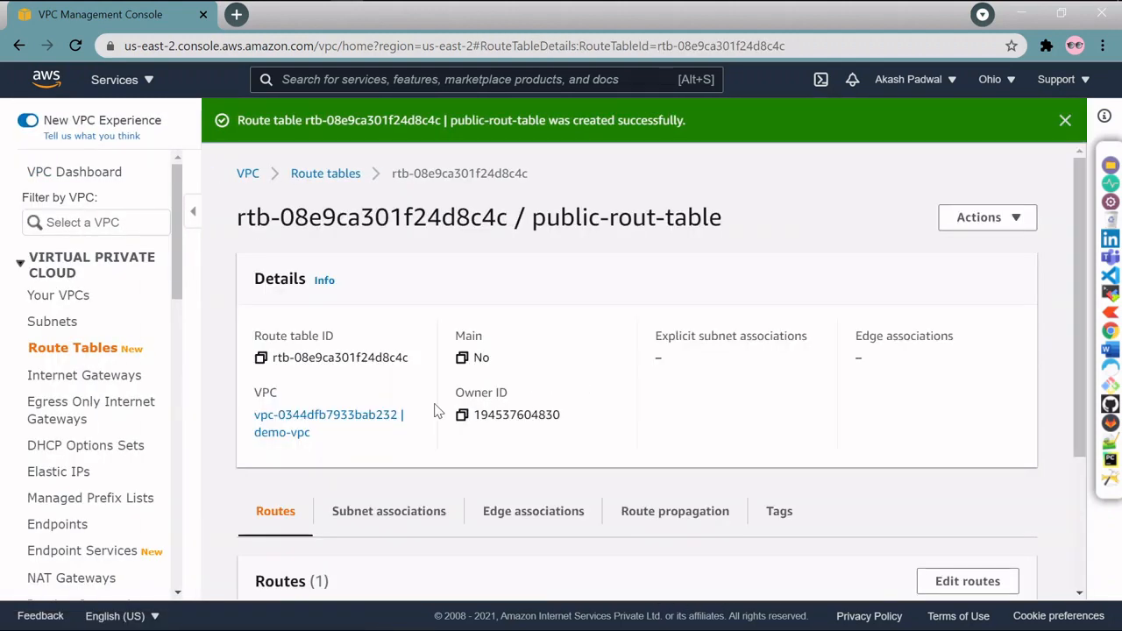
Associate public-subnet-1 with the route table public-rout-table and save the subnet association.
{"action": "scroll", "coordinate": [465, 386], "scroll_direction": "down", "scroll_amount": 2}
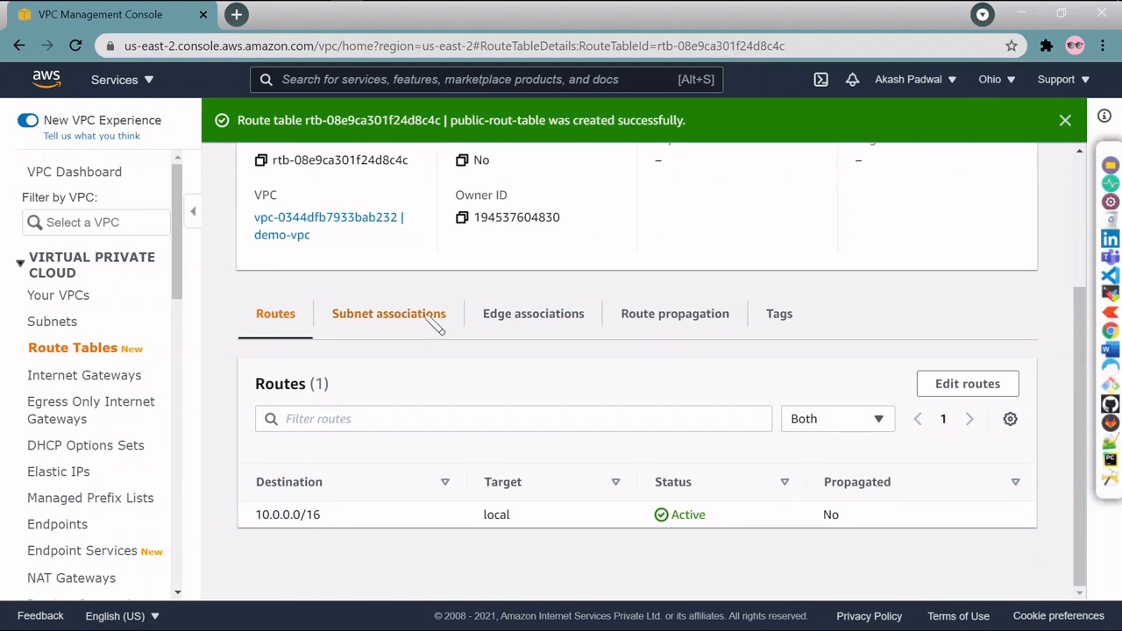
{"action": "scroll", "coordinate": [421, 303], "scroll_direction": "up", "scroll_amount": 2}
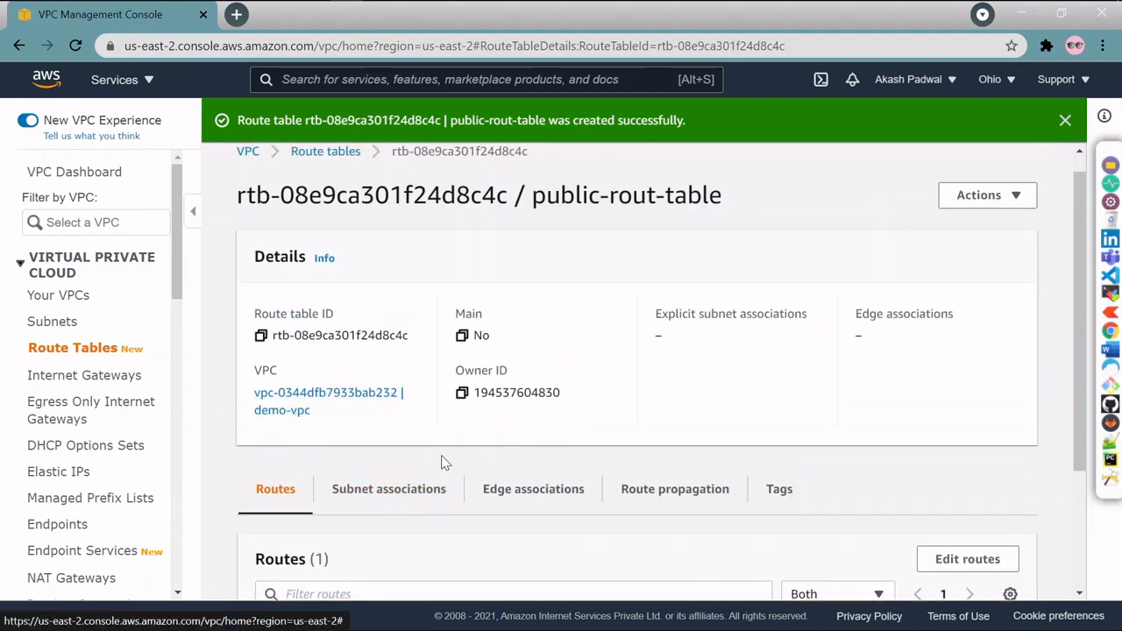
{"action": "scroll", "coordinate": [447, 451], "scroll_direction": "down", "scroll_amount": 2}
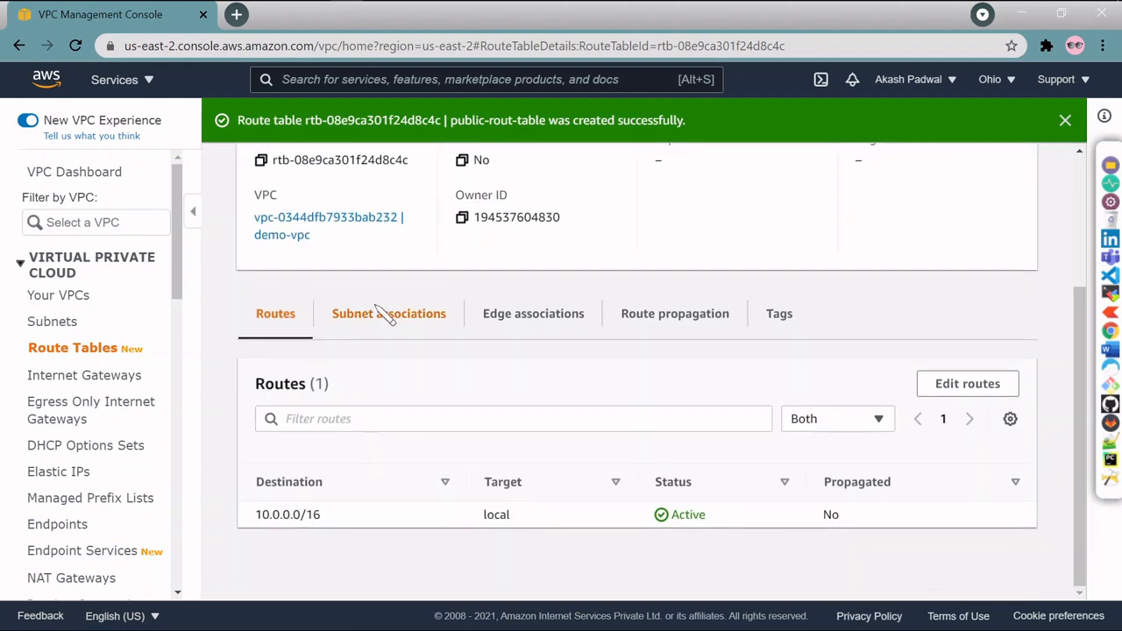
{"action": "left_click", "coordinate": [393, 314]}
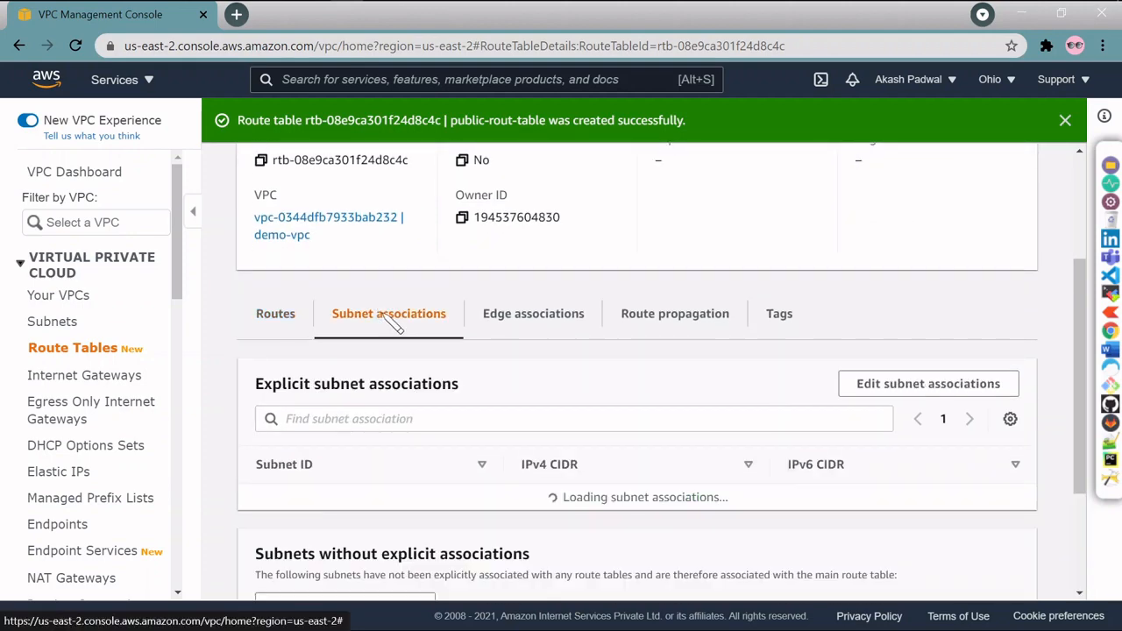
{"action": "scroll", "coordinate": [533, 405], "scroll_direction": "down", "scroll_amount": 2}
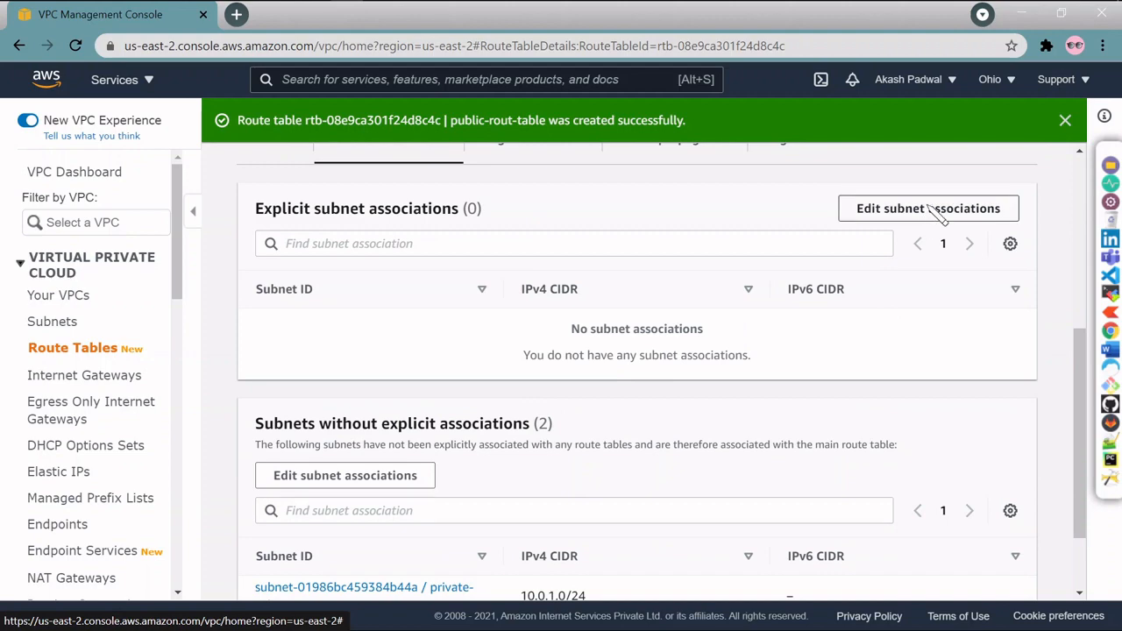
{"action": "scroll", "coordinate": [910, 348], "scroll_direction": "up", "scroll_amount": 1}
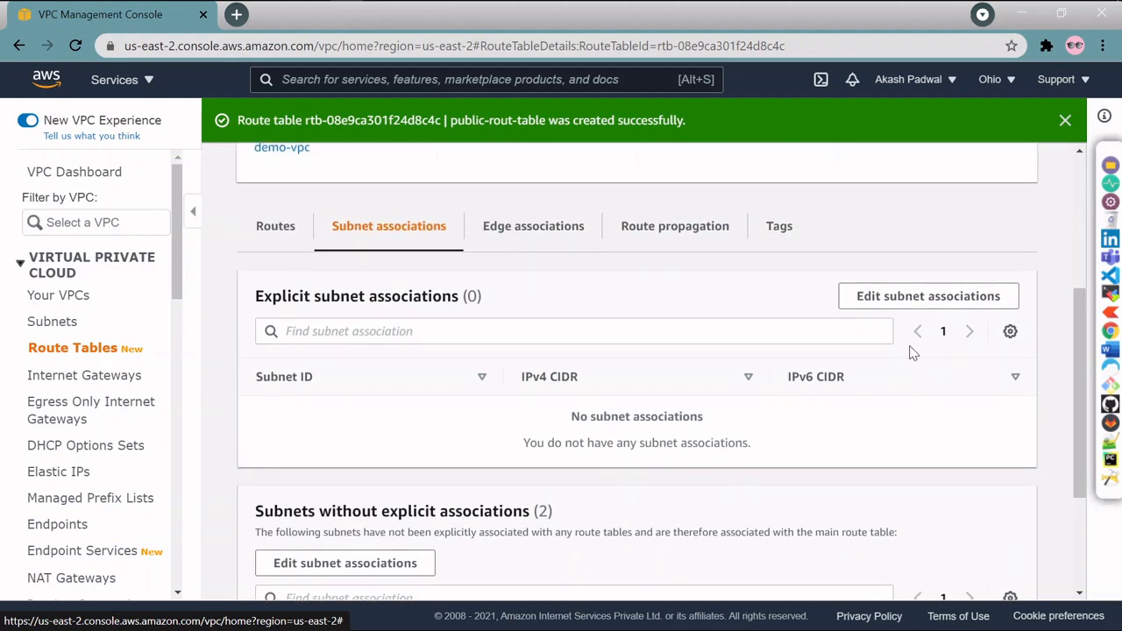
{"action": "left_click", "coordinate": [921, 303]}
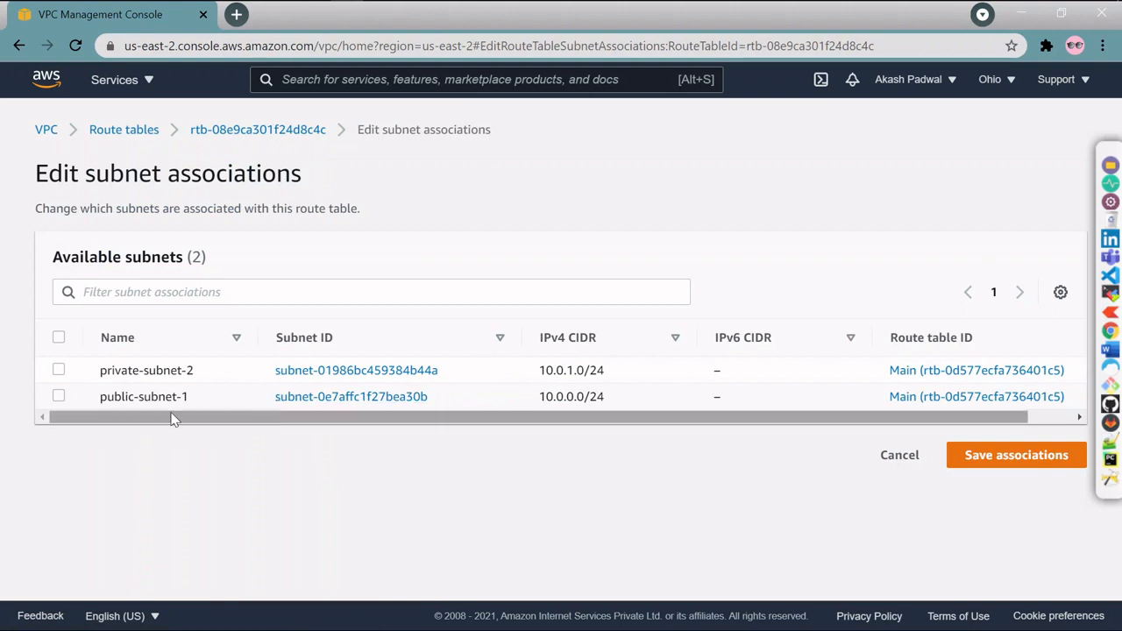
{"action": "left_click", "coordinate": [59, 397]}
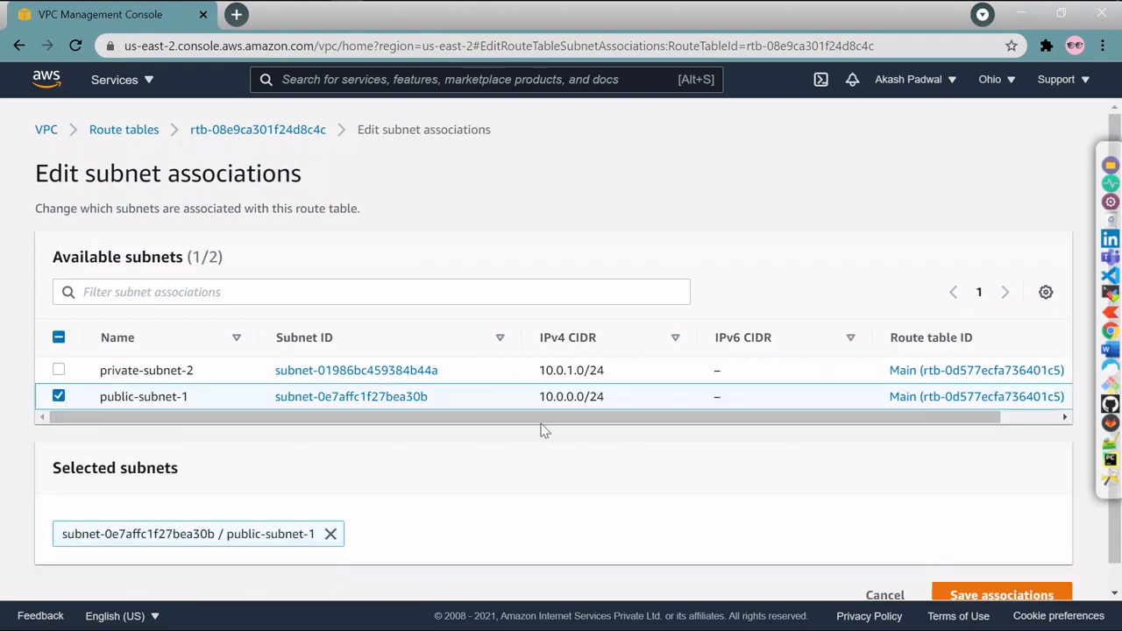
{"action": "scroll", "coordinate": [960, 548], "scroll_direction": "down", "scroll_amount": 1}
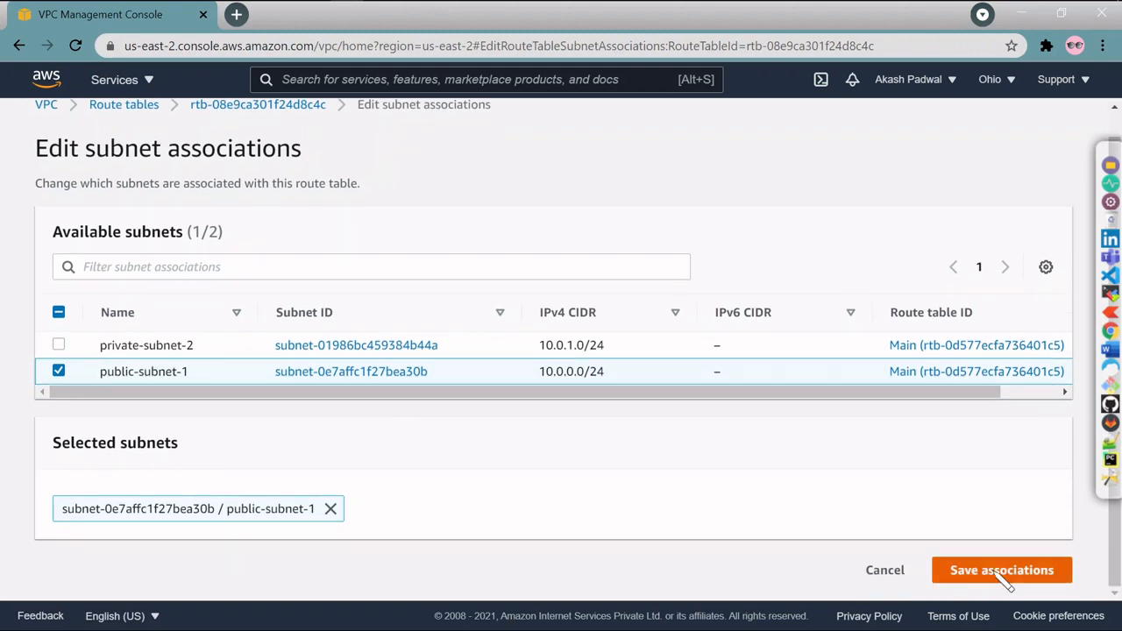
{"action": "left_click", "coordinate": [954, 572]}
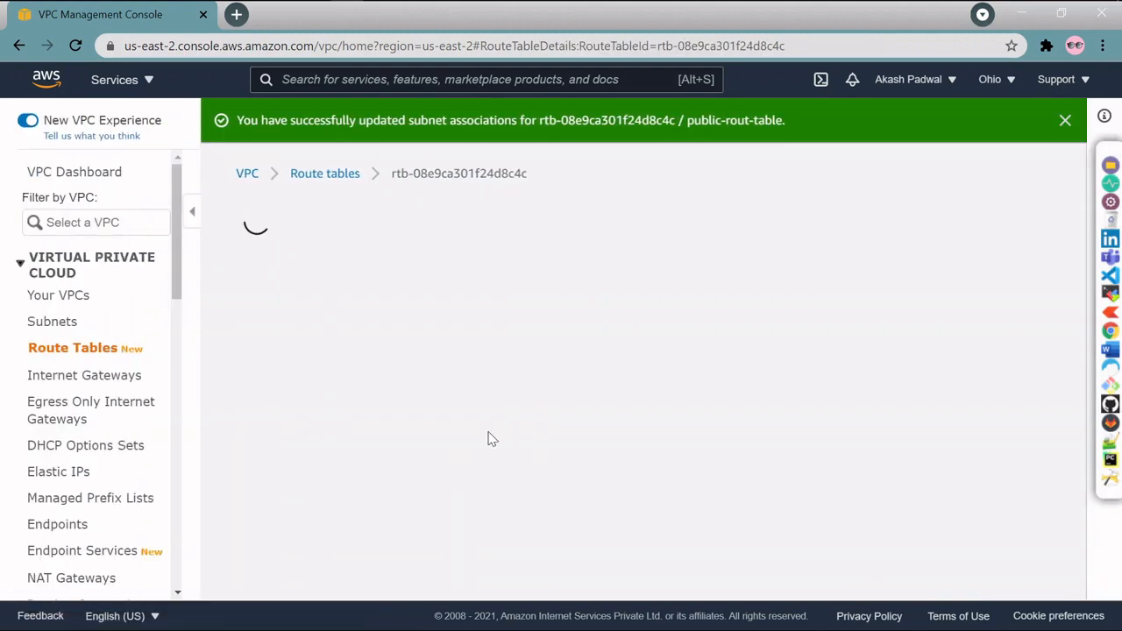
Examine the details, explicit subnet associations and routes of public-rout-table.
{"action": "scroll", "coordinate": [605, 385], "scroll_direction": "down", "scroll_amount": 3}
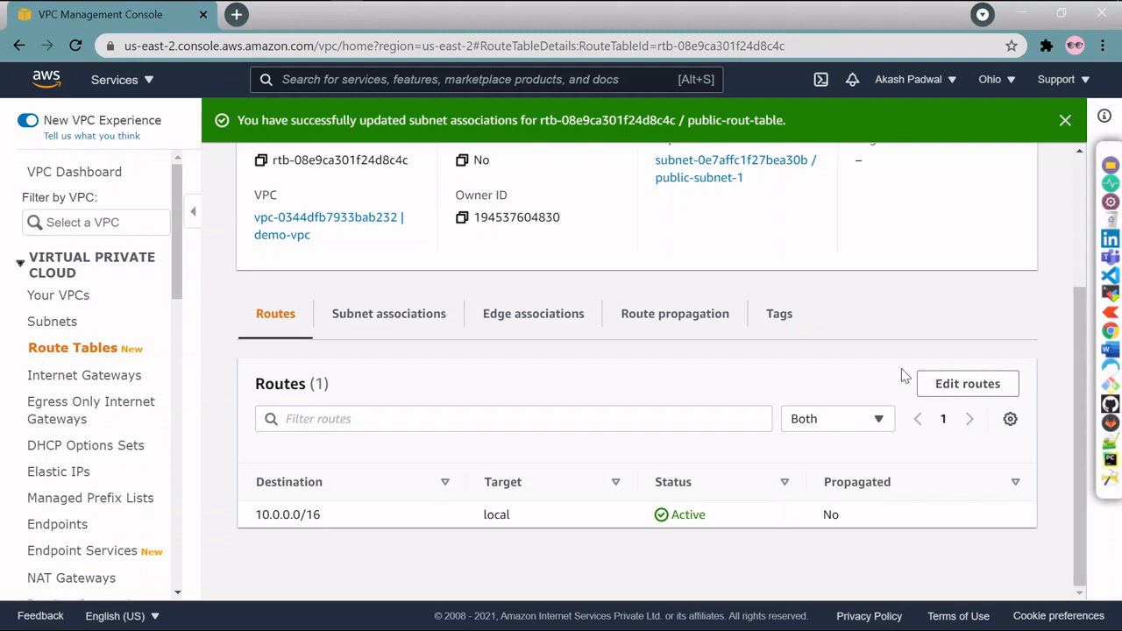
{"action": "scroll", "coordinate": [504, 371], "scroll_direction": "up", "scroll_amount": 3}
{"action": "scroll", "coordinate": [395, 359], "scroll_direction": "down", "scroll_amount": 2}
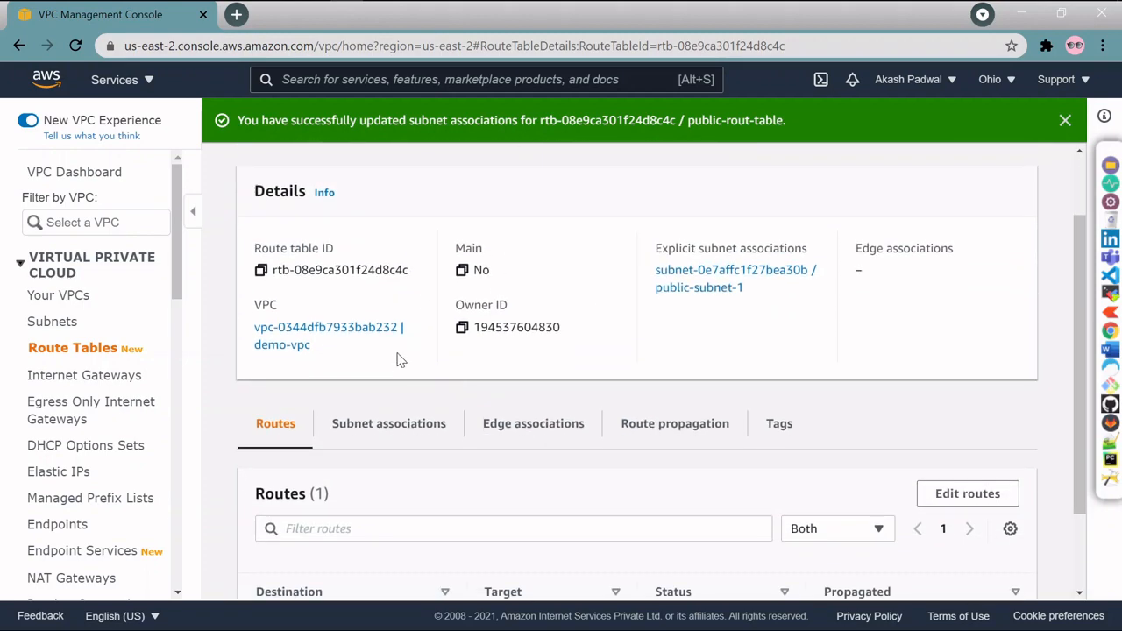
{"action": "scroll", "coordinate": [396, 359], "scroll_direction": "up", "scroll_amount": 2}
{"action": "scroll", "coordinate": [377, 325], "scroll_direction": "down", "scroll_amount": 3}
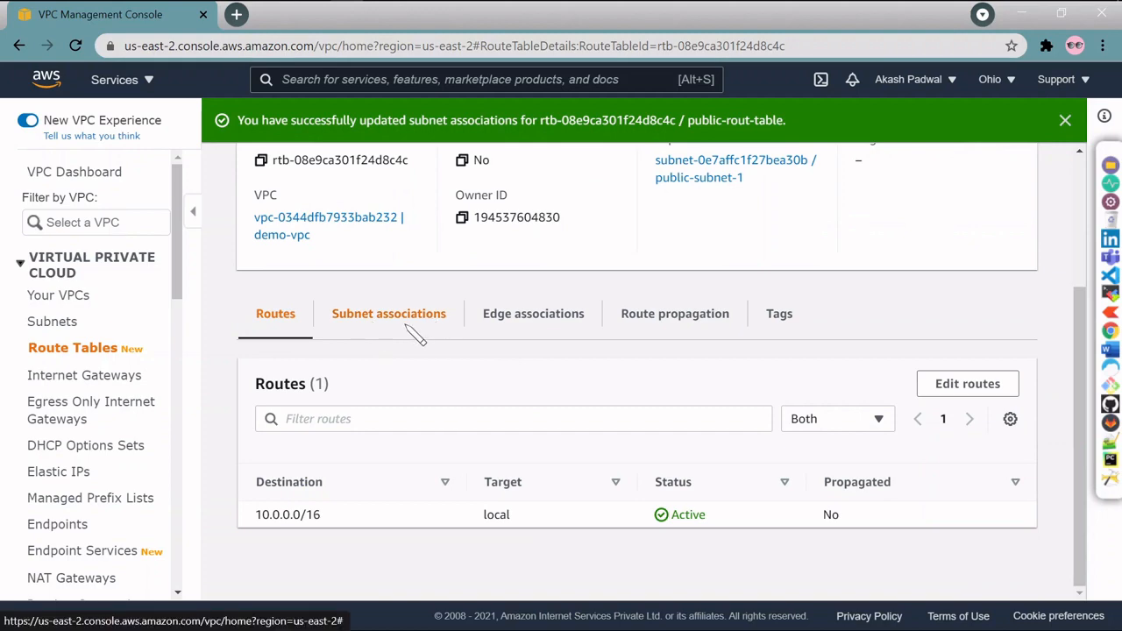
{"action": "scroll", "coordinate": [368, 343], "scroll_direction": "up", "scroll_amount": 3}
{"action": "scroll", "coordinate": [834, 392], "scroll_direction": "down", "scroll_amount": 3}
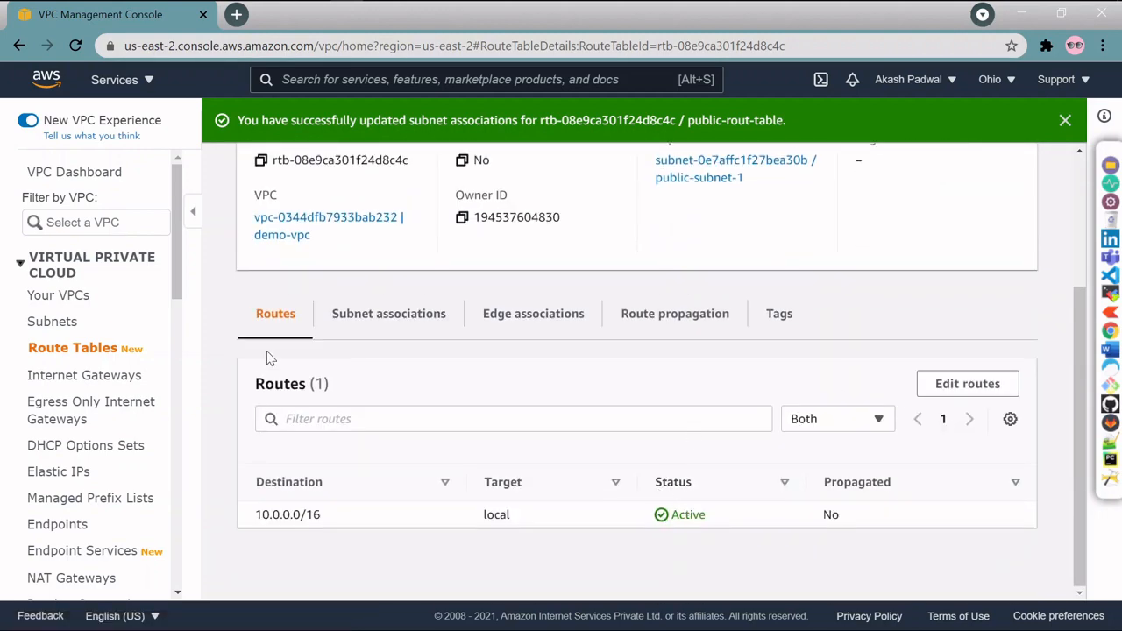
Add a route from 0.0.0.0/0 to the internet gateway demo-internet-gateway in public-rout-table and save the changes.
{"action": "left_click", "coordinate": [958, 391]}
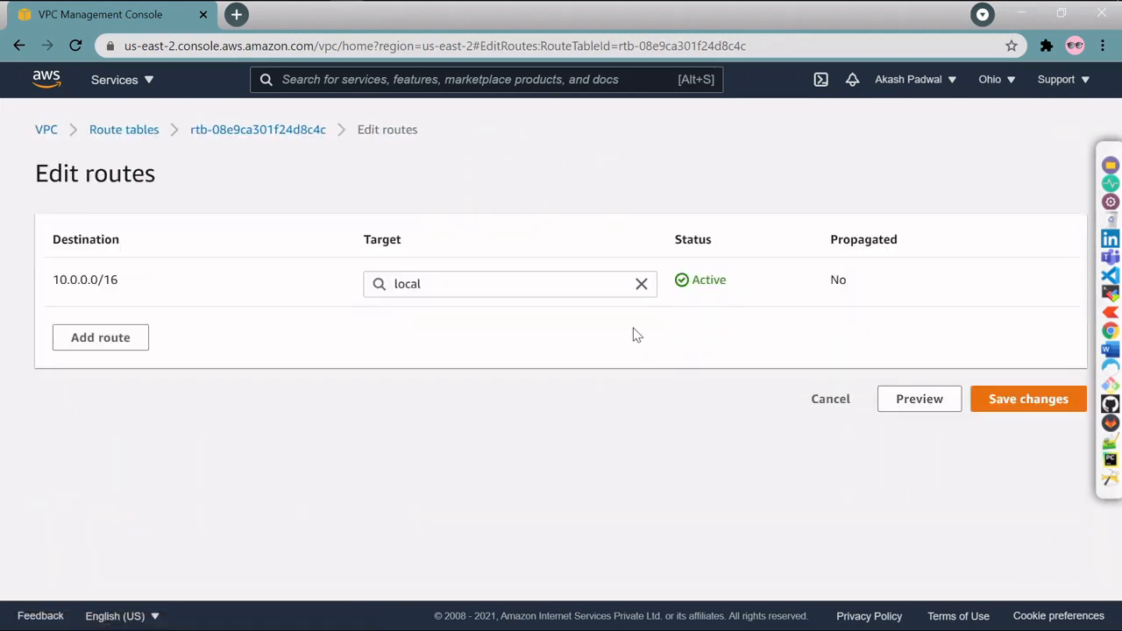
{"action": "left_click", "coordinate": [91, 348]}
{"action": "left_click", "coordinate": [175, 333]}
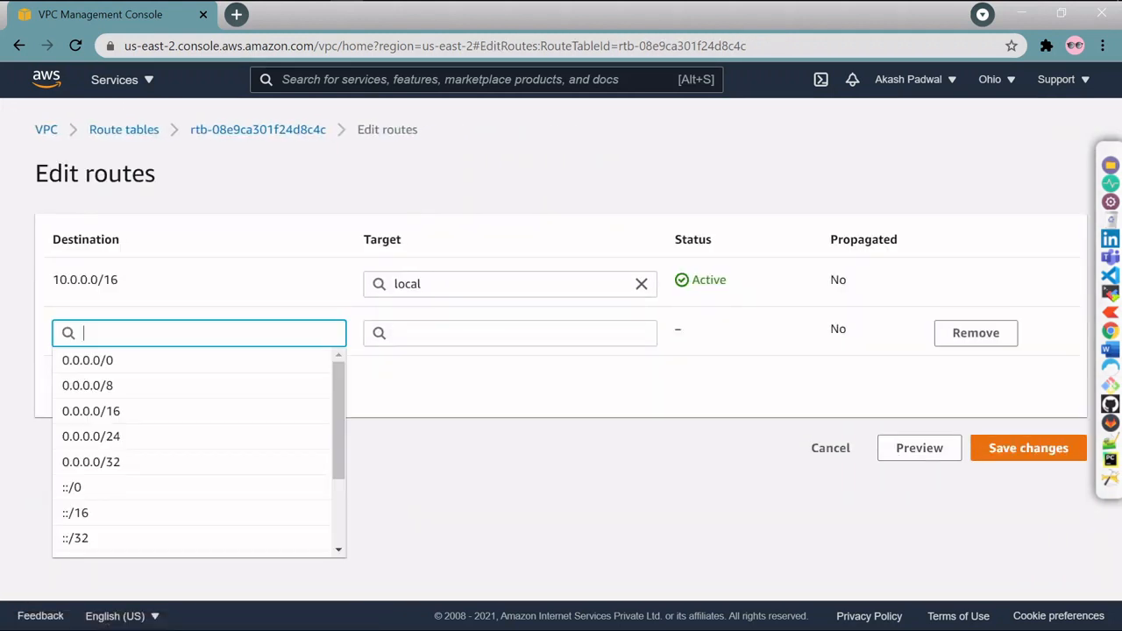
{"action": "left_click", "coordinate": [112, 360]}
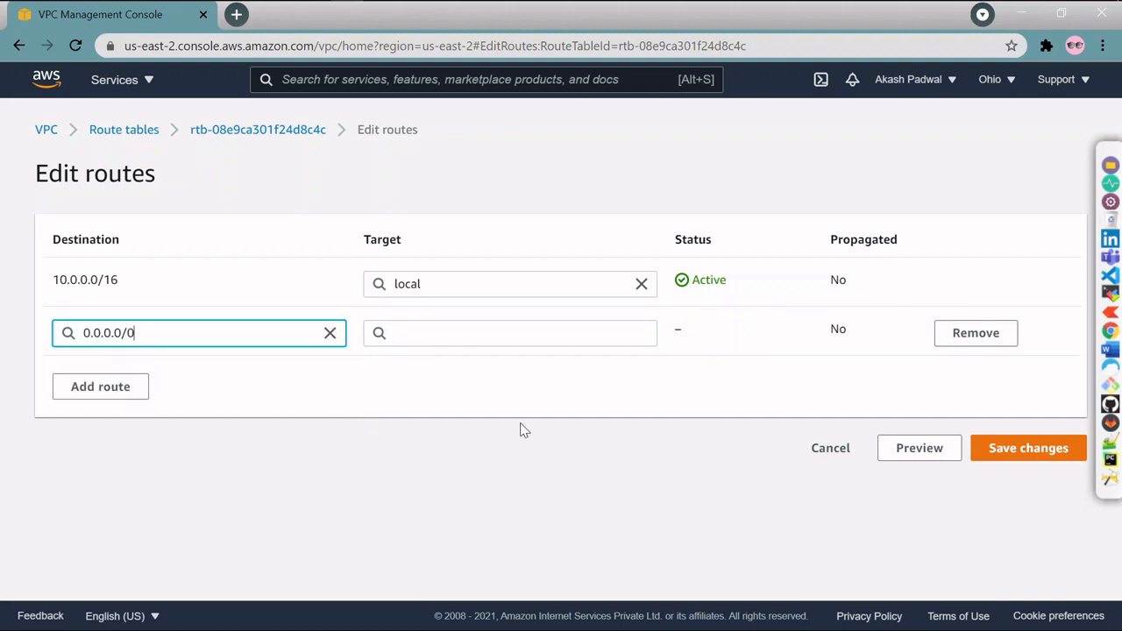
{"action": "left_click", "coordinate": [482, 333]}
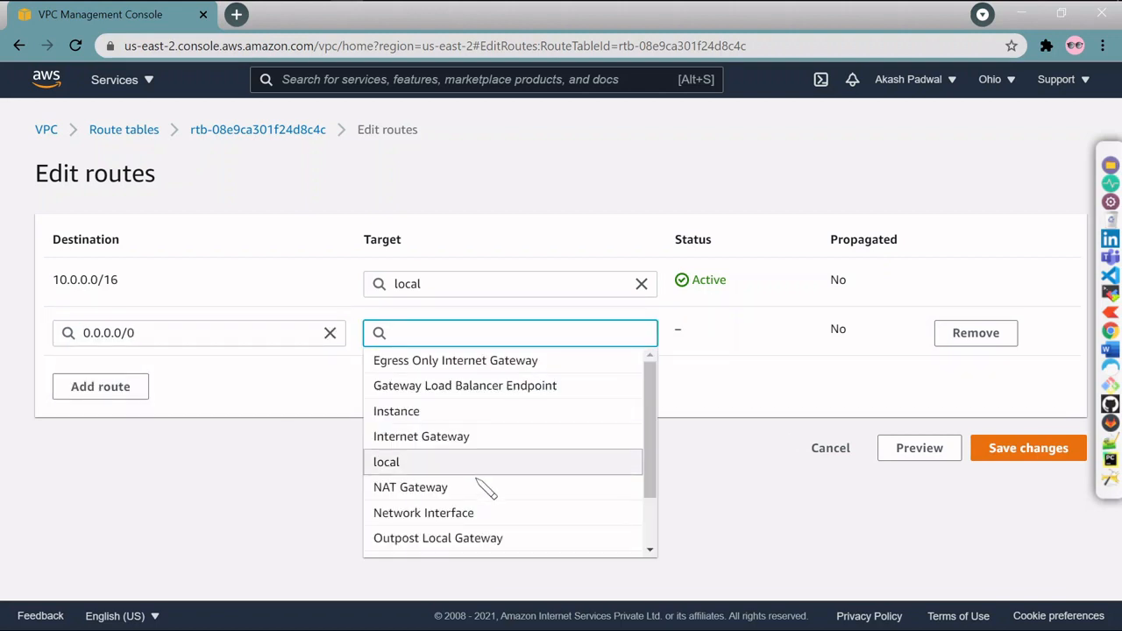
{"action": "left_click", "coordinate": [482, 436]}
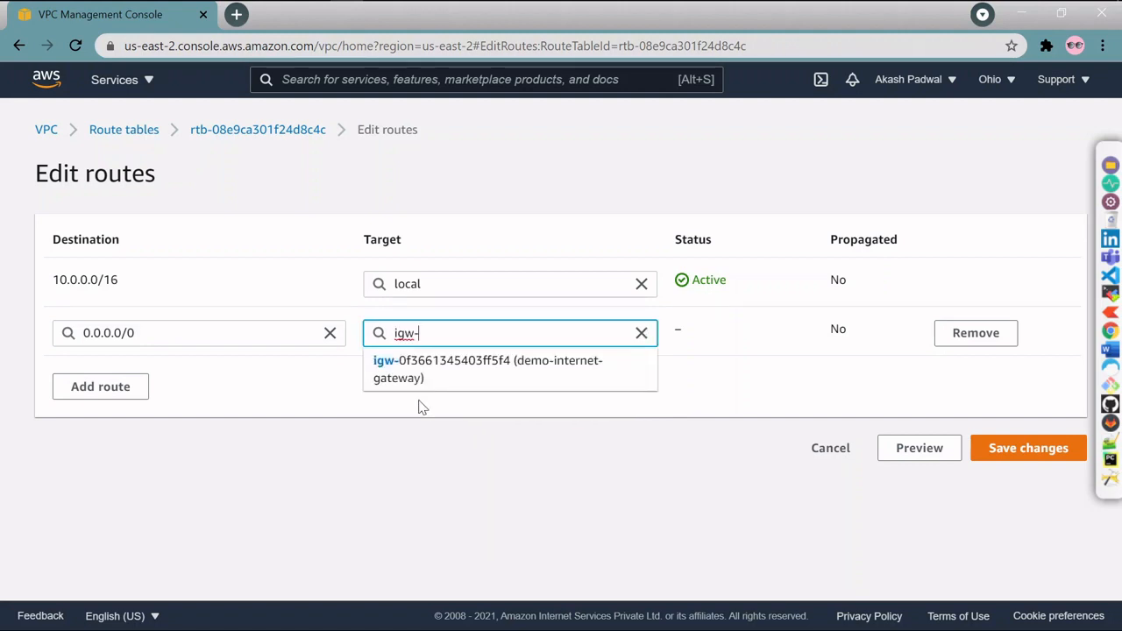
{"action": "left_click", "coordinate": [571, 369]}
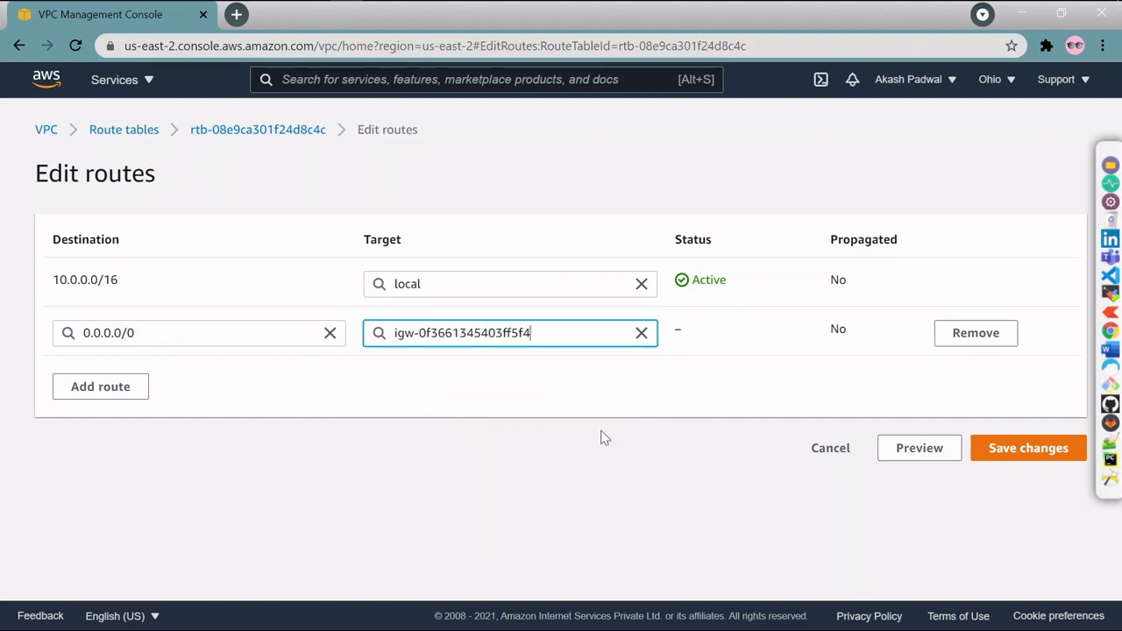
{"action": "left_click", "coordinate": [1035, 451]}
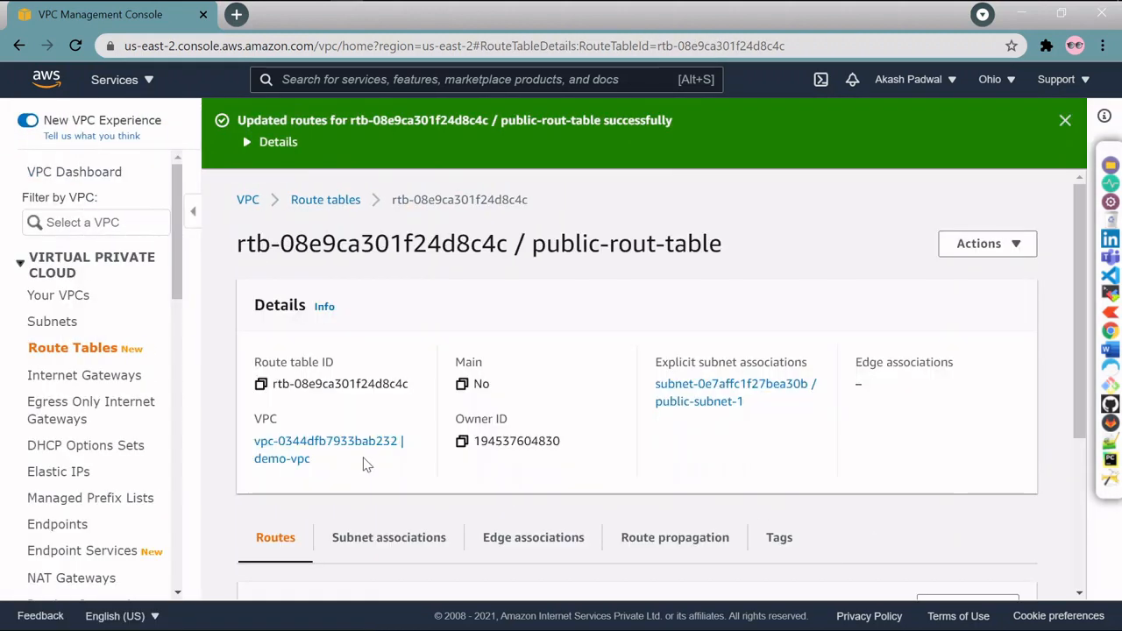
Create a route table named private-route-table in the VPC demo-vpc.
{"action": "left_click", "coordinate": [325, 199]}
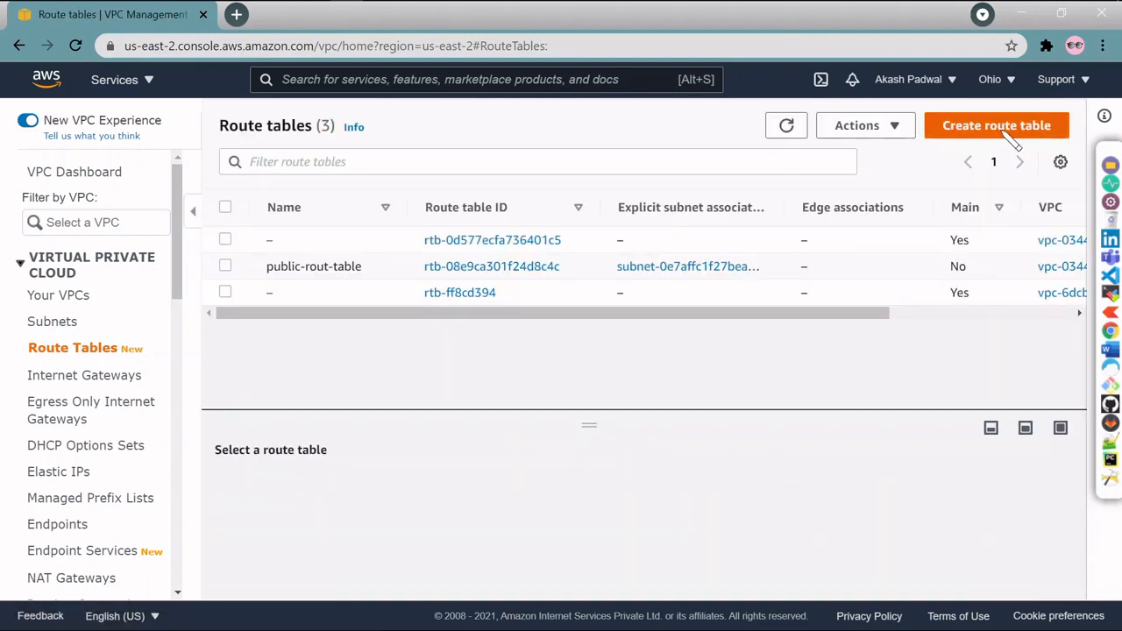
{"action": "left_click", "coordinate": [982, 141]}
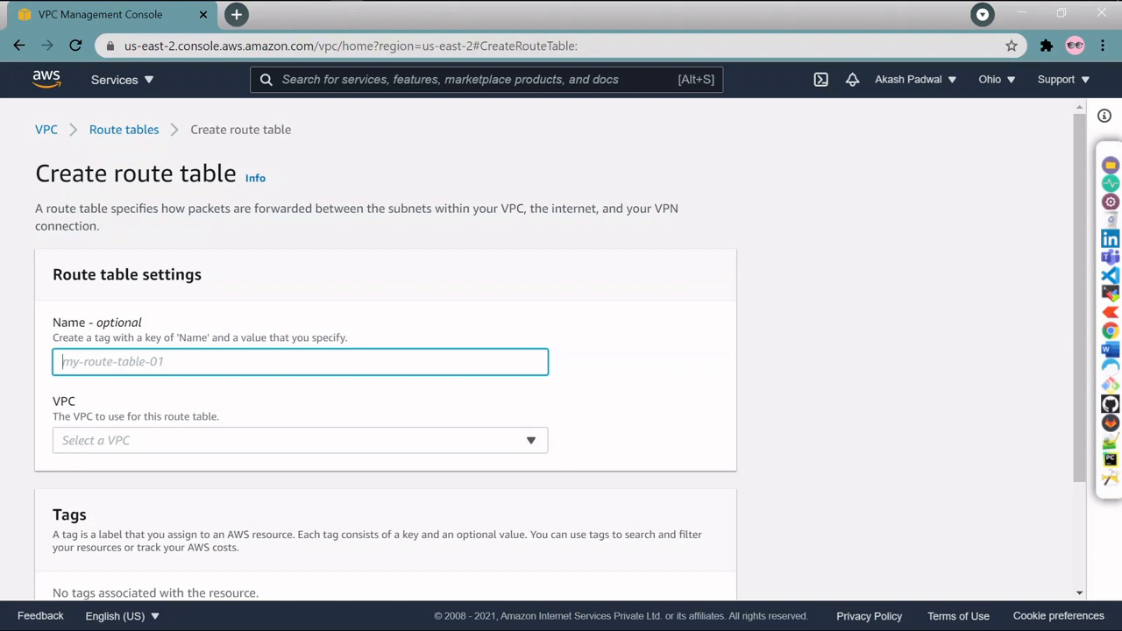
{"action": "type", "text": "private-route-table"}
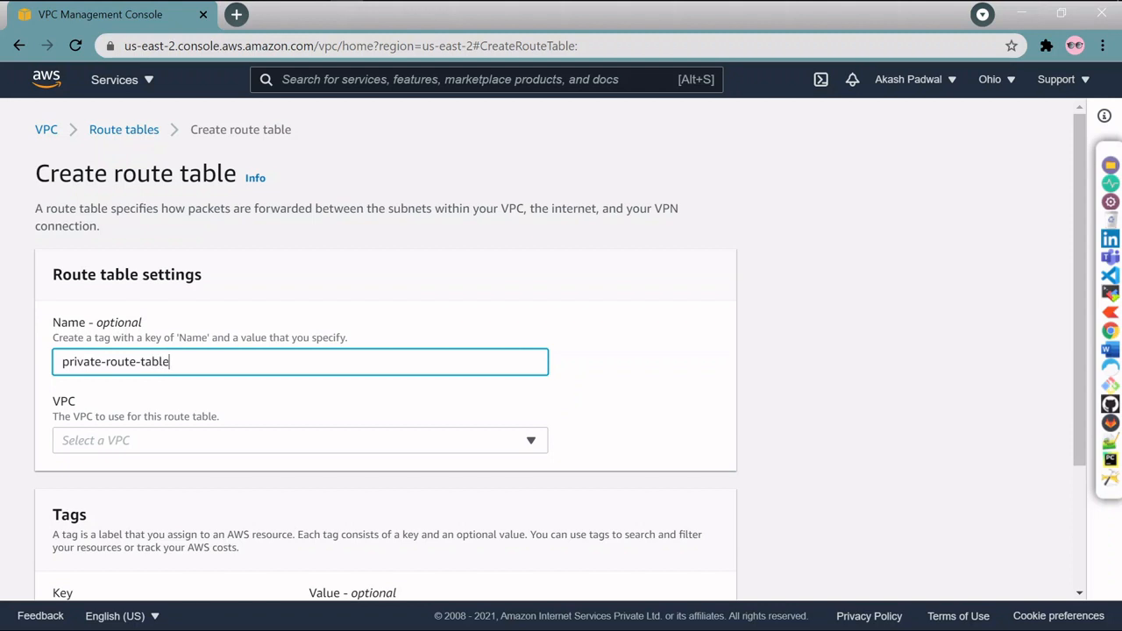
{"action": "left_click", "coordinate": [266, 442]}
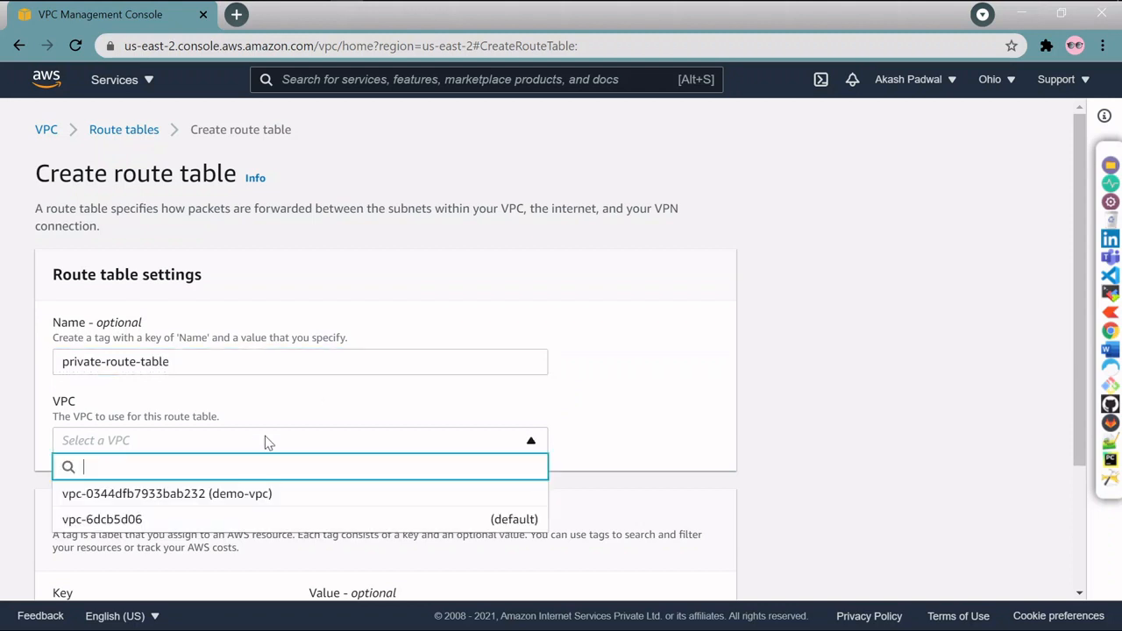
{"action": "left_click", "coordinate": [245, 495]}
{"action": "scroll", "coordinate": [430, 406], "scroll_direction": "down", "scroll_amount": 2}
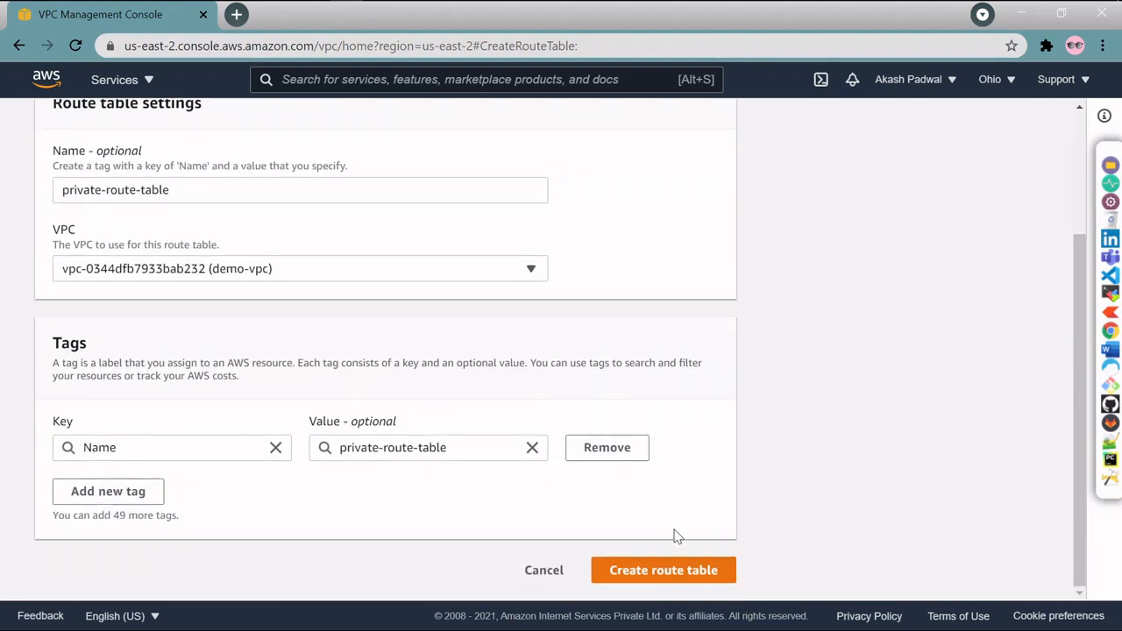
{"action": "left_click", "coordinate": [664, 571]}
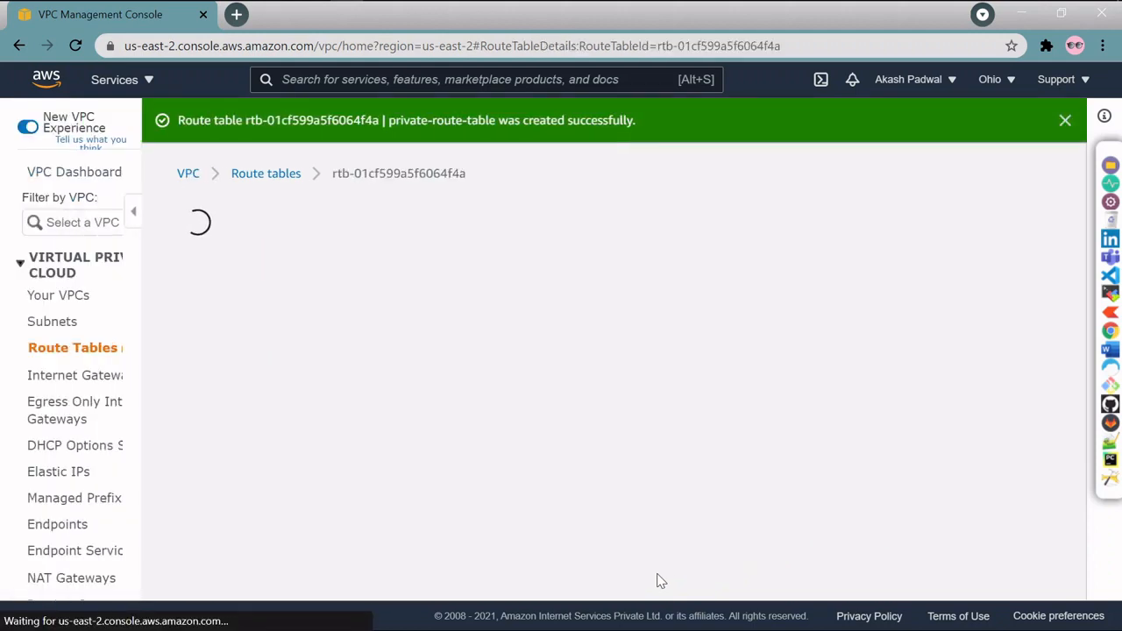
Associate private-subnet-2 with the route table private-route-table and save the subnet association.
{"action": "scroll", "coordinate": [614, 553], "scroll_direction": "down", "scroll_amount": 2}
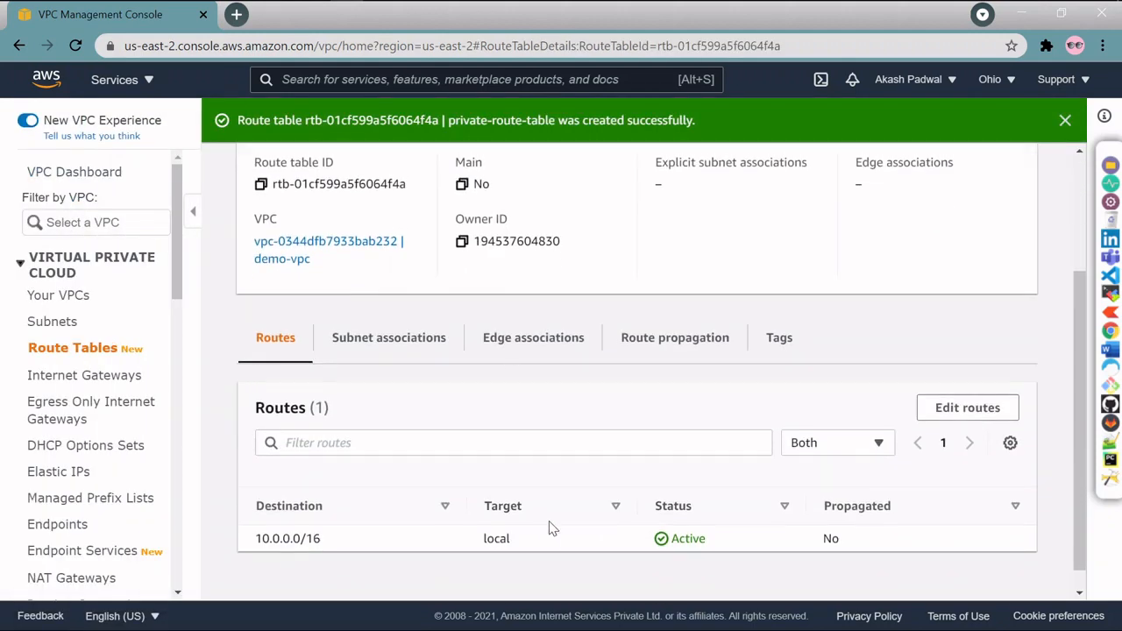
{"action": "left_click", "coordinate": [444, 349]}
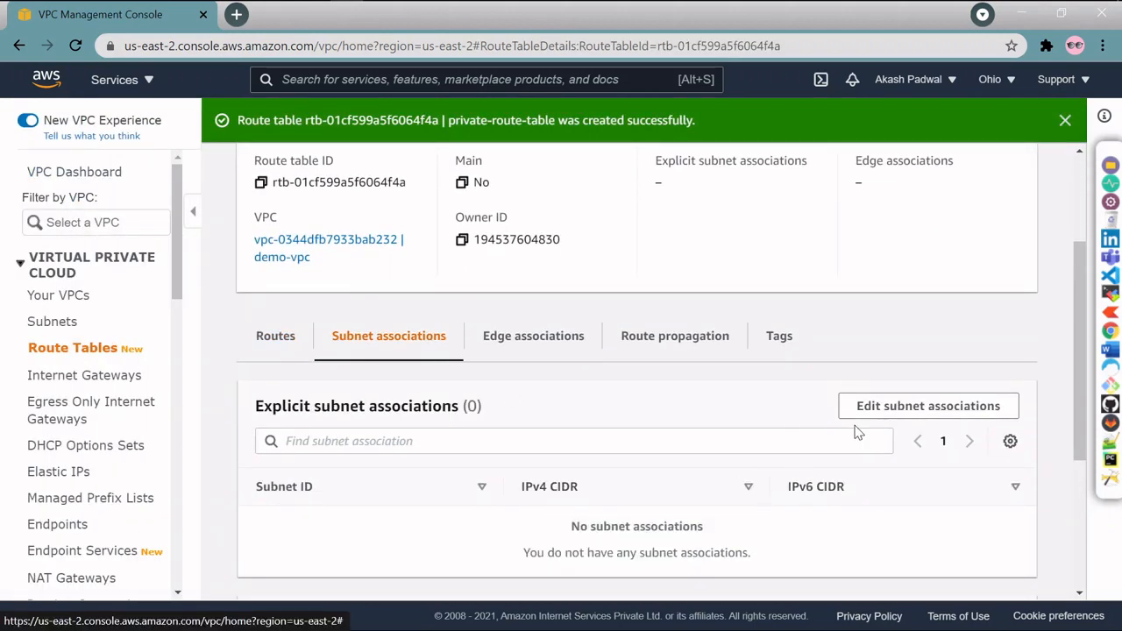
{"action": "left_click", "coordinate": [937, 409]}
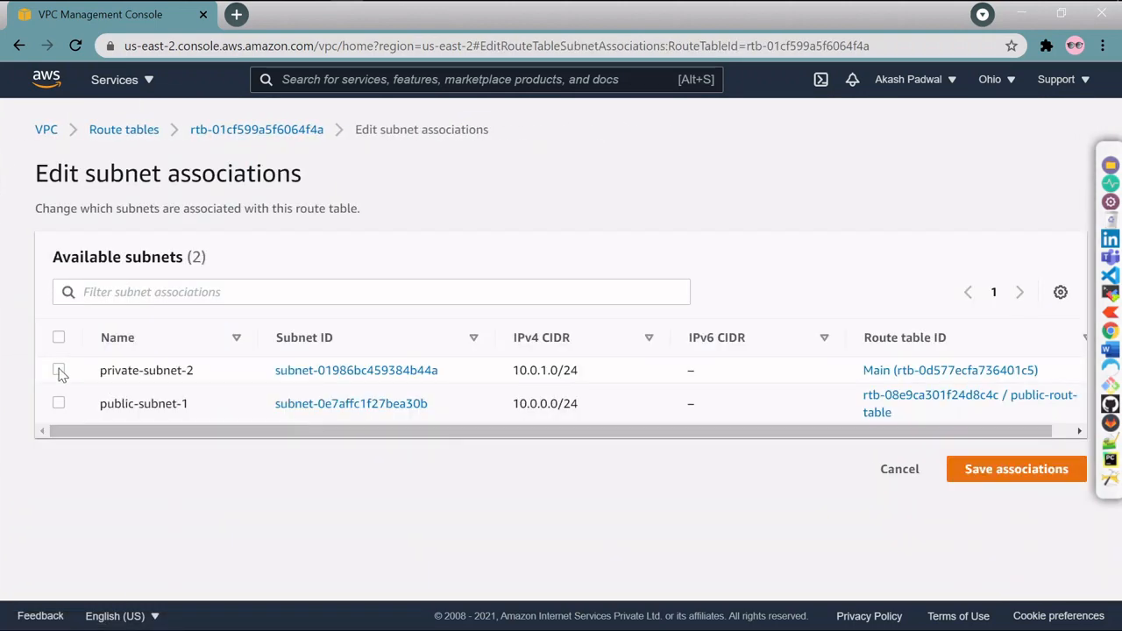
{"action": "left_click", "coordinate": [59, 370]}
{"action": "scroll", "coordinate": [844, 471], "scroll_direction": "down", "scroll_amount": 1}
{"action": "left_click", "coordinate": [1017, 568]}
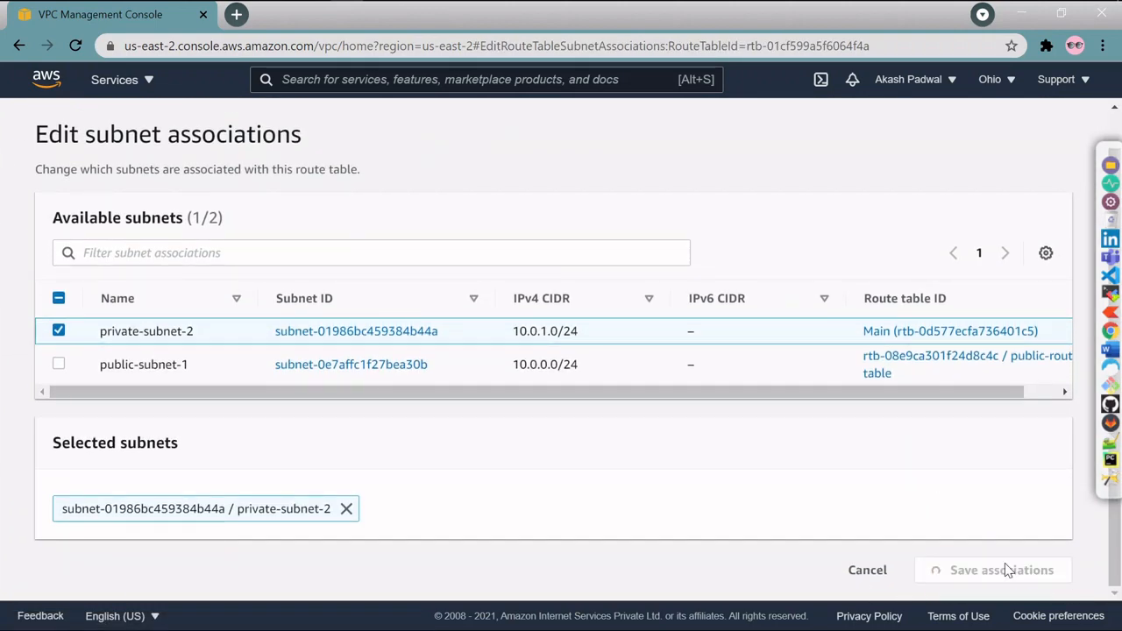
Review the details and routes of private-route-table and check the outline slide of points to cover.
{"action": "scroll", "coordinate": [546, 441], "scroll_direction": "down", "scroll_amount": 3}
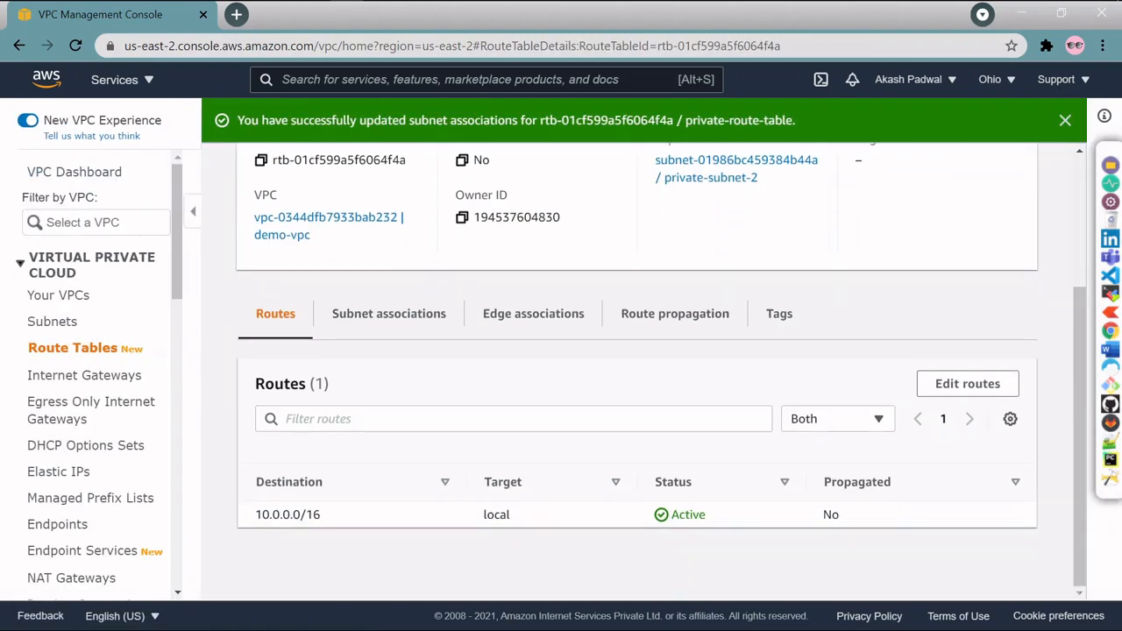
{"action": "scroll", "coordinate": [545, 382], "scroll_direction": "up", "scroll_amount": 3}
{"action": "scroll", "coordinate": [546, 382], "scroll_direction": "down", "scroll_amount": 3}
{"action": "scroll", "coordinate": [544, 325], "scroll_direction": "up", "scroll_amount": 3}
{"action": "key", "text": "alt+Tab"}
{"action": "left_click", "coordinate": [439, 357]}
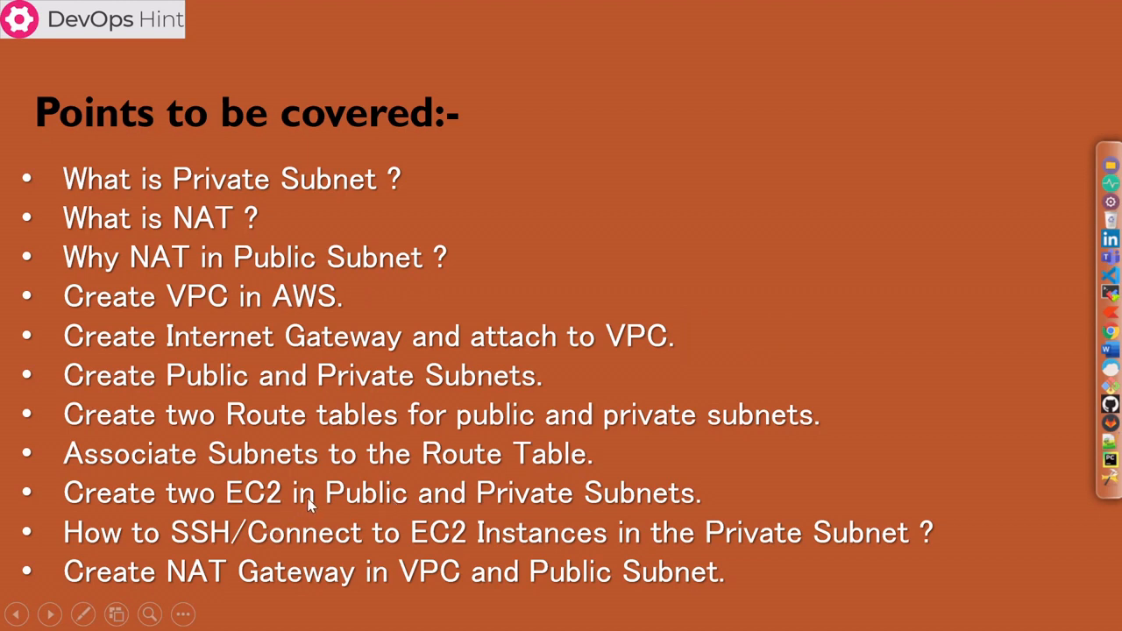
{"action": "key", "text": "alt+Tab"}
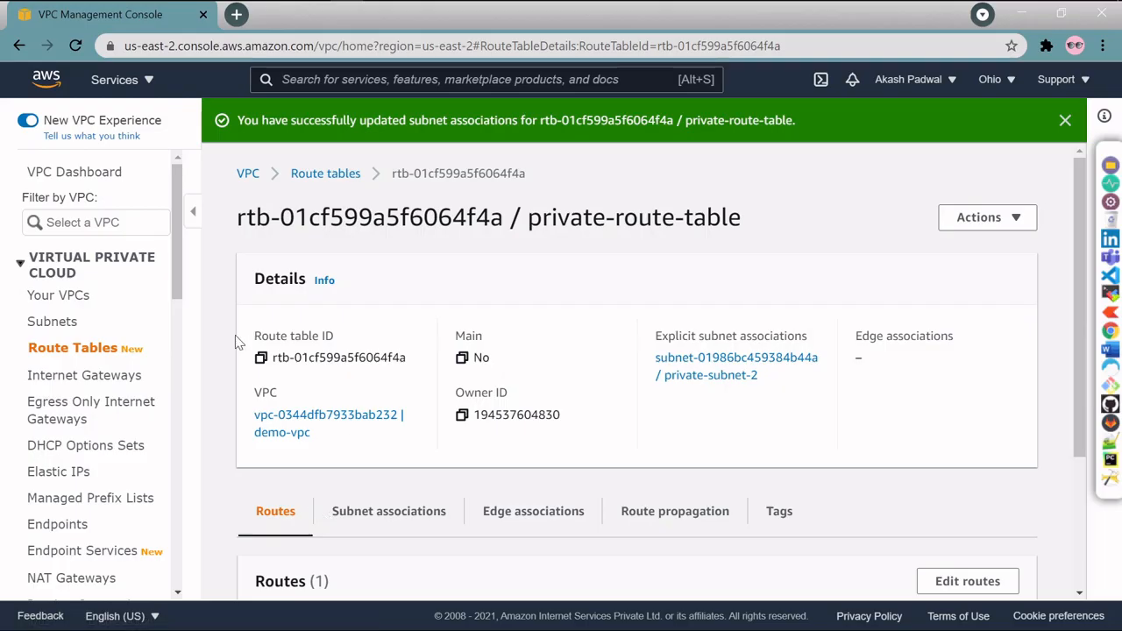
Open the list of running EC2 instances and start launching a new instance.
{"action": "left_click", "coordinate": [131, 81]}
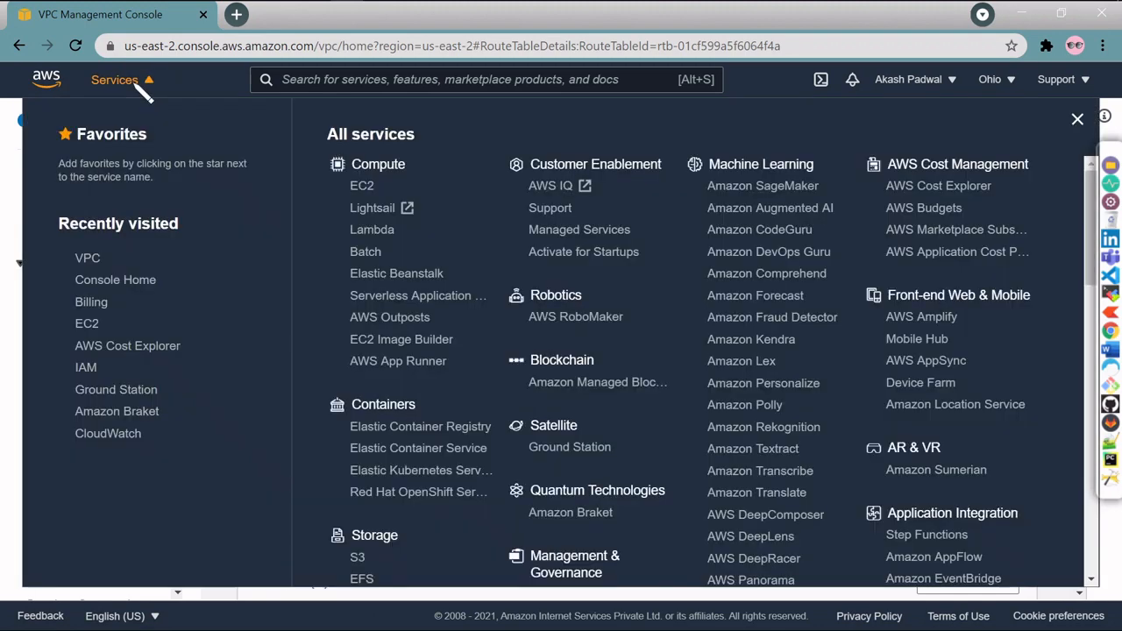
{"action": "left_click", "coordinate": [364, 186]}
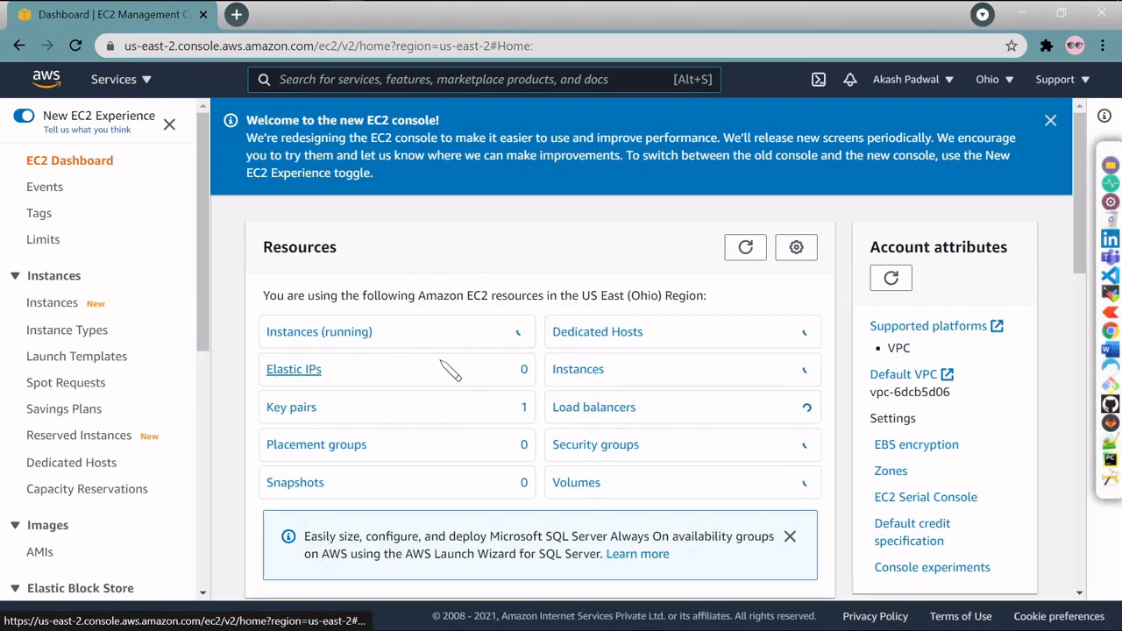
{"action": "left_click", "coordinate": [358, 343]}
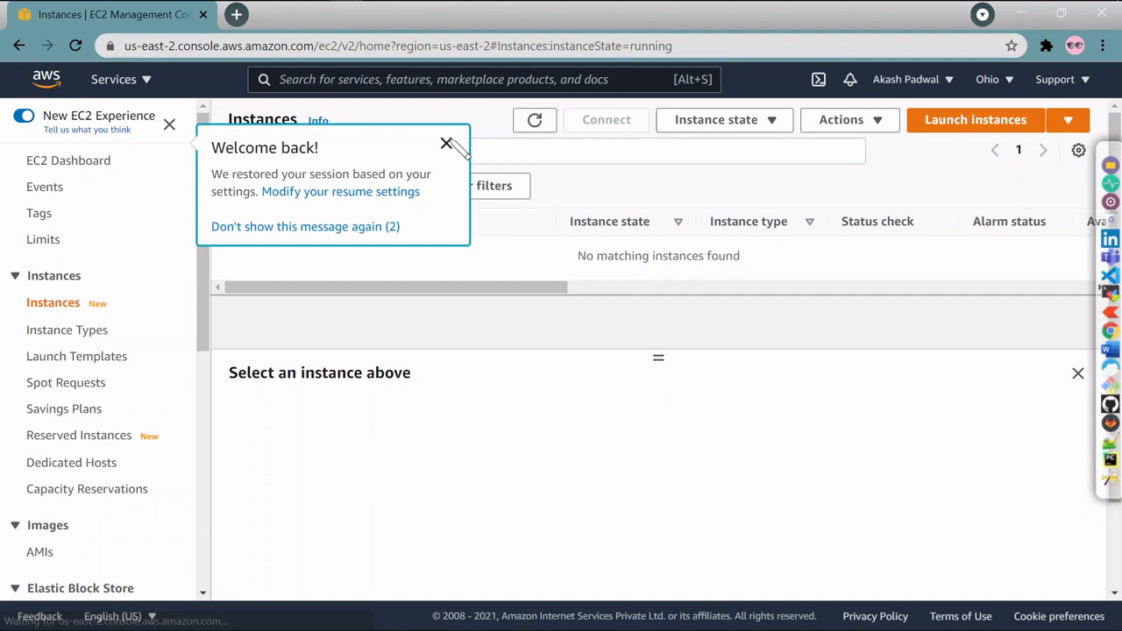
{"action": "left_click", "coordinate": [446, 144]}
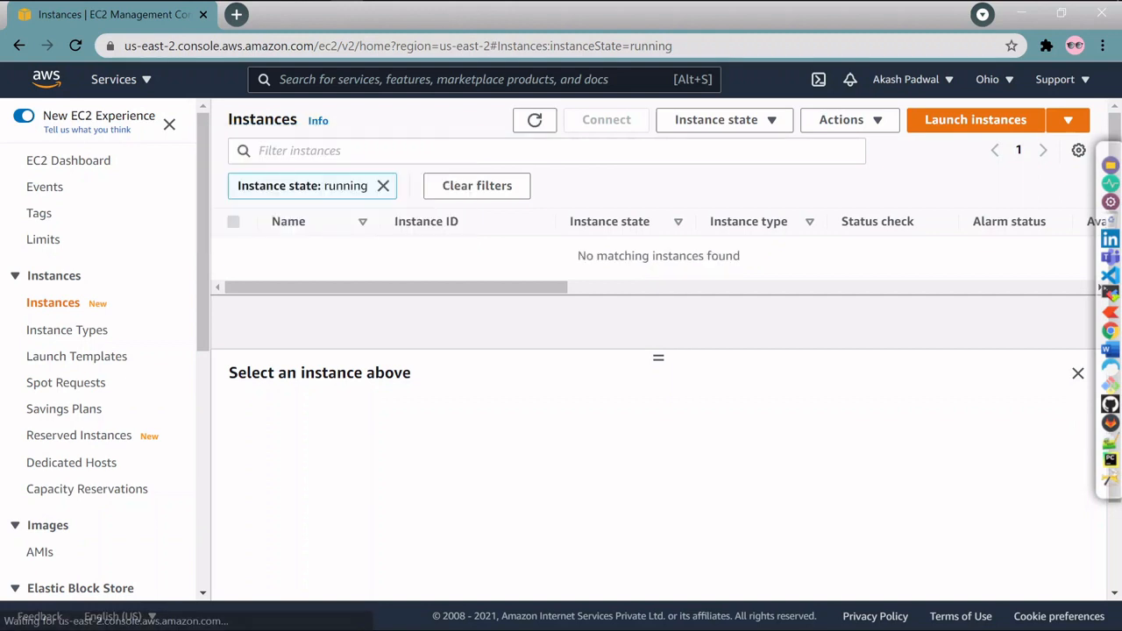
{"action": "left_click", "coordinate": [969, 128]}
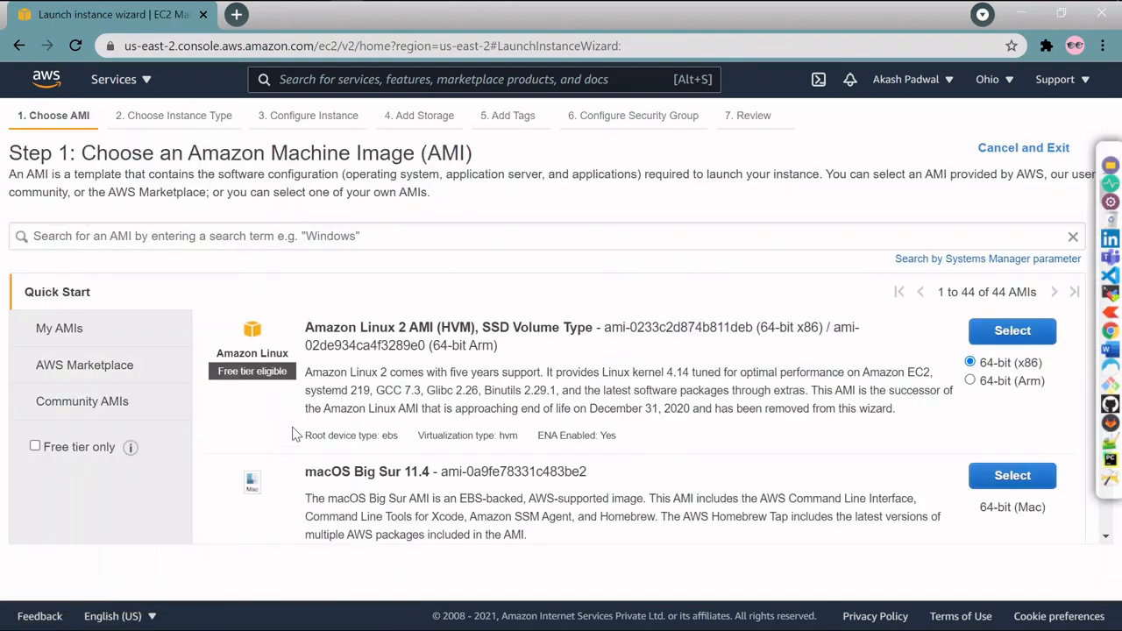
Search the AMIs for ubuntu, choose Ubuntu Server 20.04 LTS (HVM) 64-bit (x86), and proceed with the t2.micro instance type.
{"action": "left_click", "coordinate": [35, 236]}
{"action": "key", "text": "Down"}
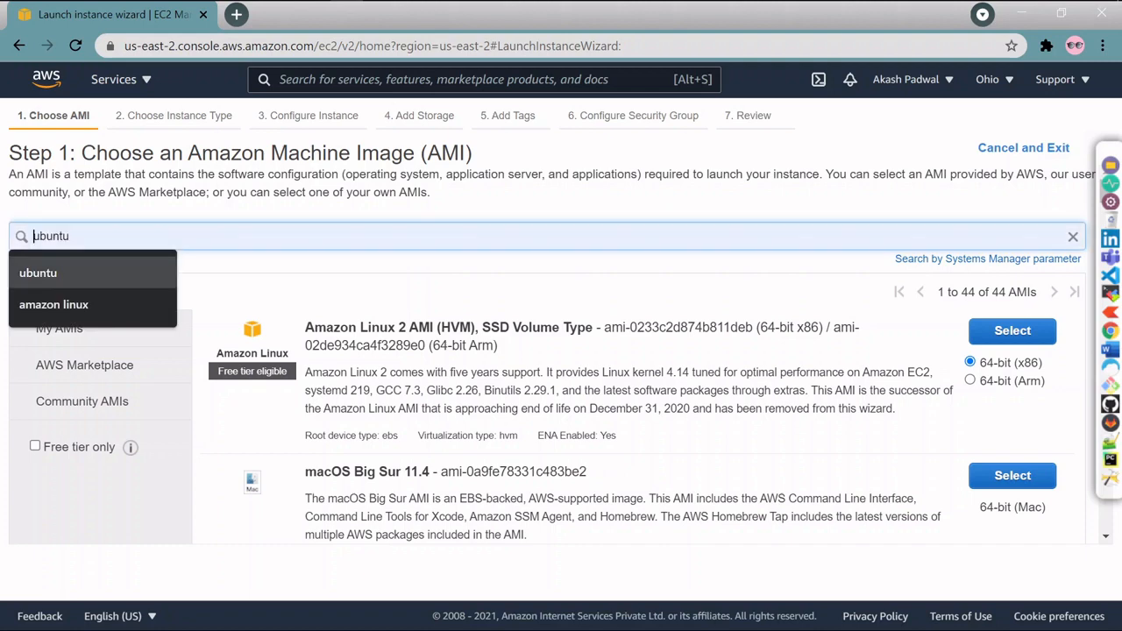
{"action": "key", "text": "Return"}
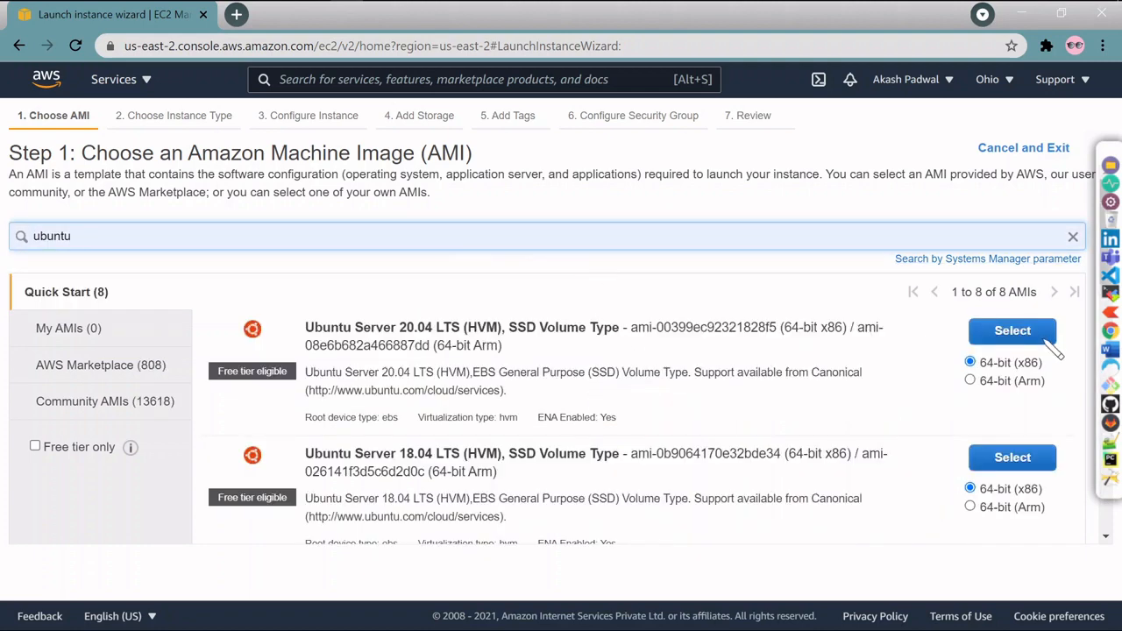
{"action": "left_click", "coordinate": [1017, 337]}
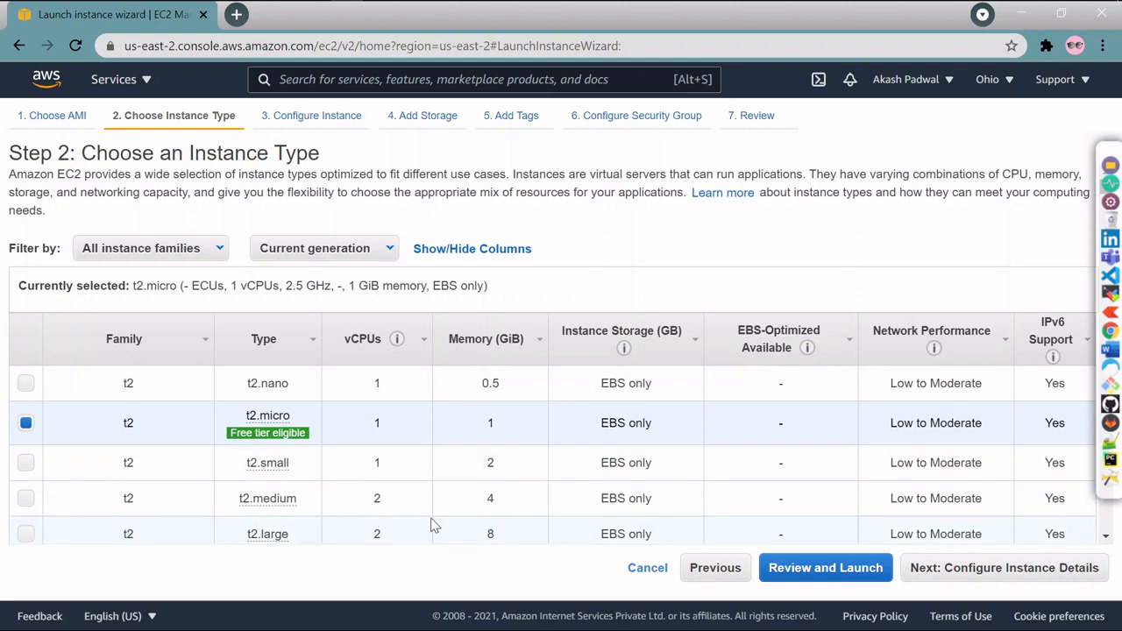
{"action": "mouse_move", "coordinate": [268, 498]}
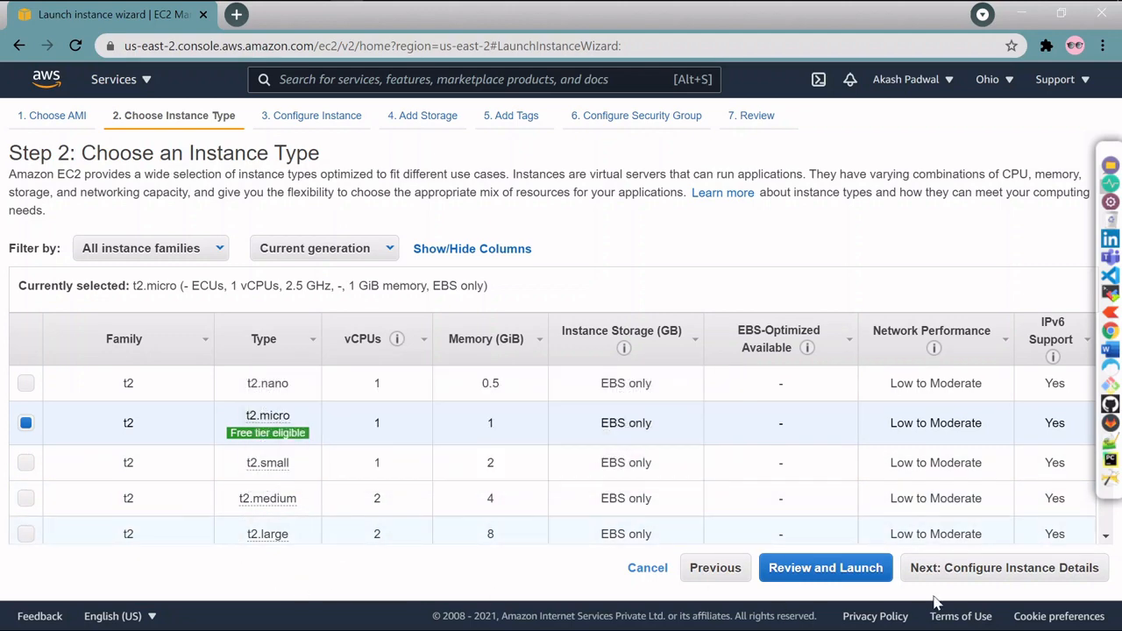
{"action": "left_click", "coordinate": [1024, 580]}
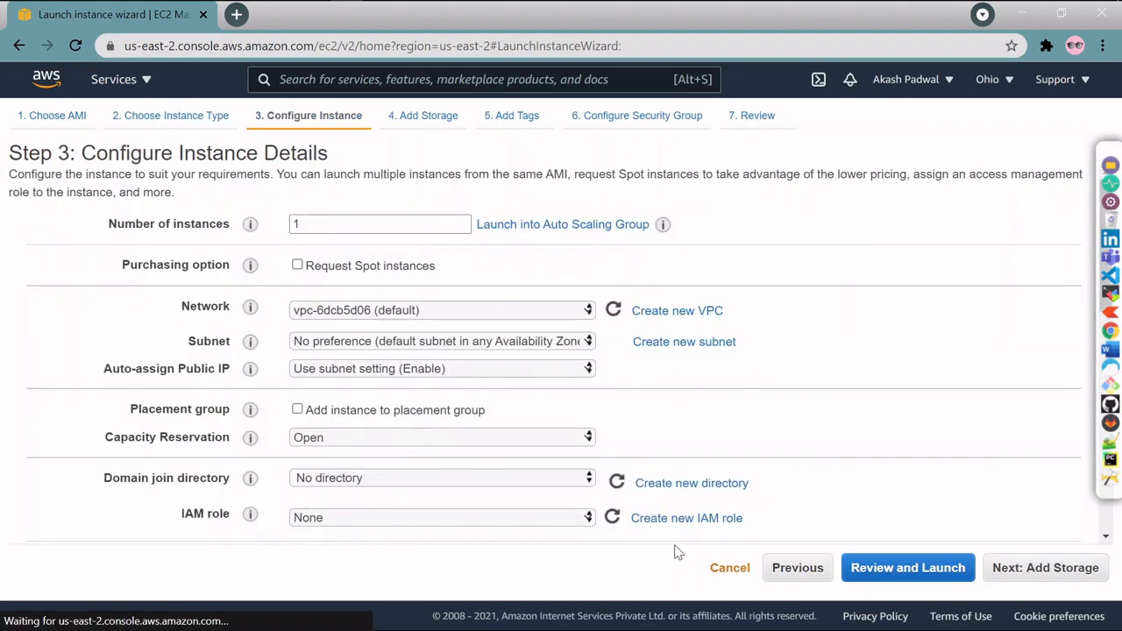
Place the new instance in the network demo-vpc and the subnet public-subnet-1 in us-east-2a.
{"action": "left_click", "coordinate": [426, 311]}
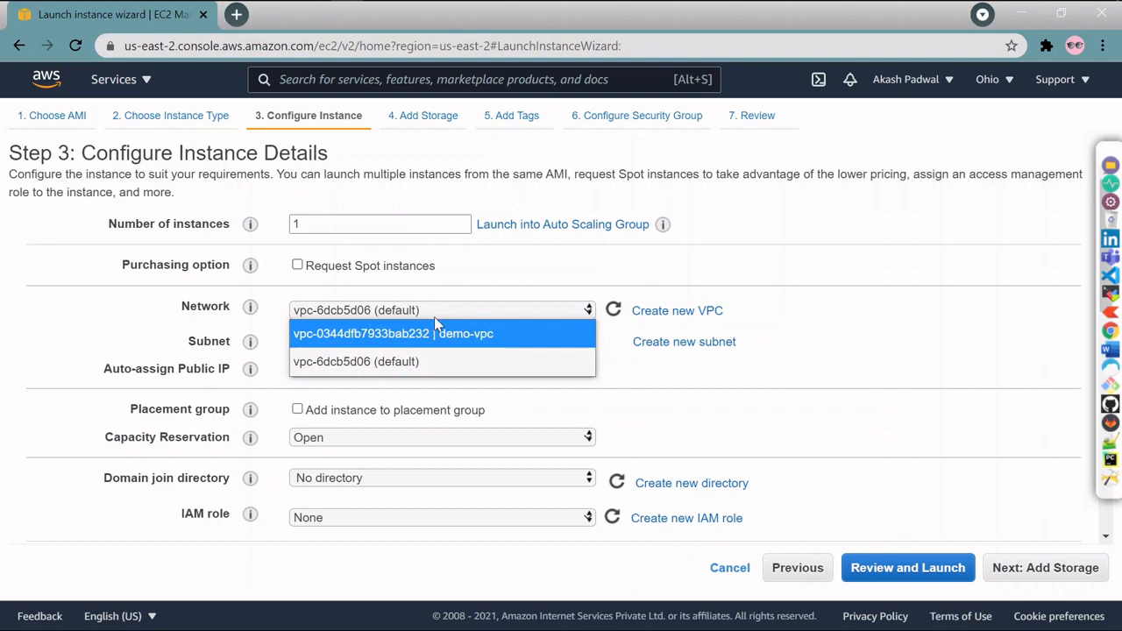
{"action": "left_click", "coordinate": [436, 319]}
{"action": "left_click", "coordinate": [437, 314]}
{"action": "left_click", "coordinate": [448, 335]}
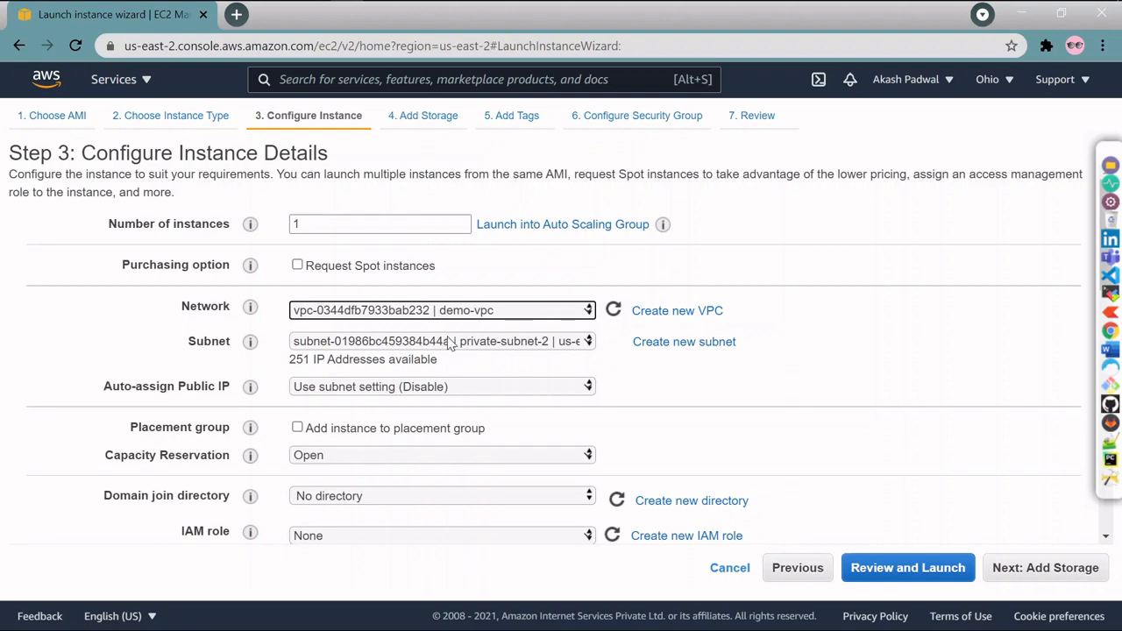
{"action": "left_click", "coordinate": [391, 343]}
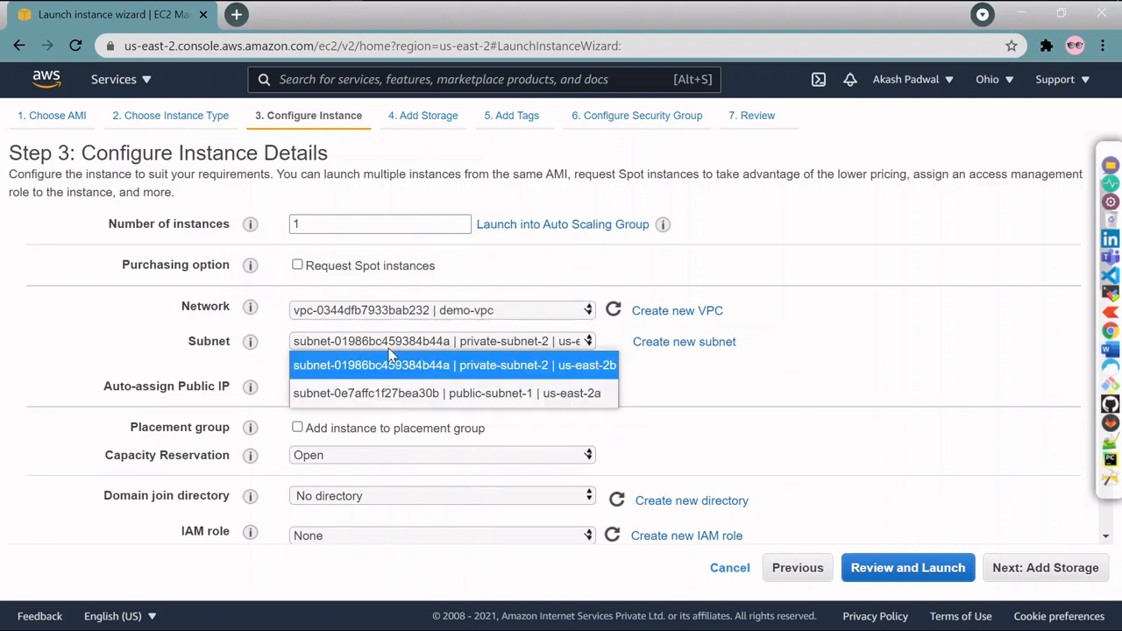
{"action": "left_click", "coordinate": [406, 394]}
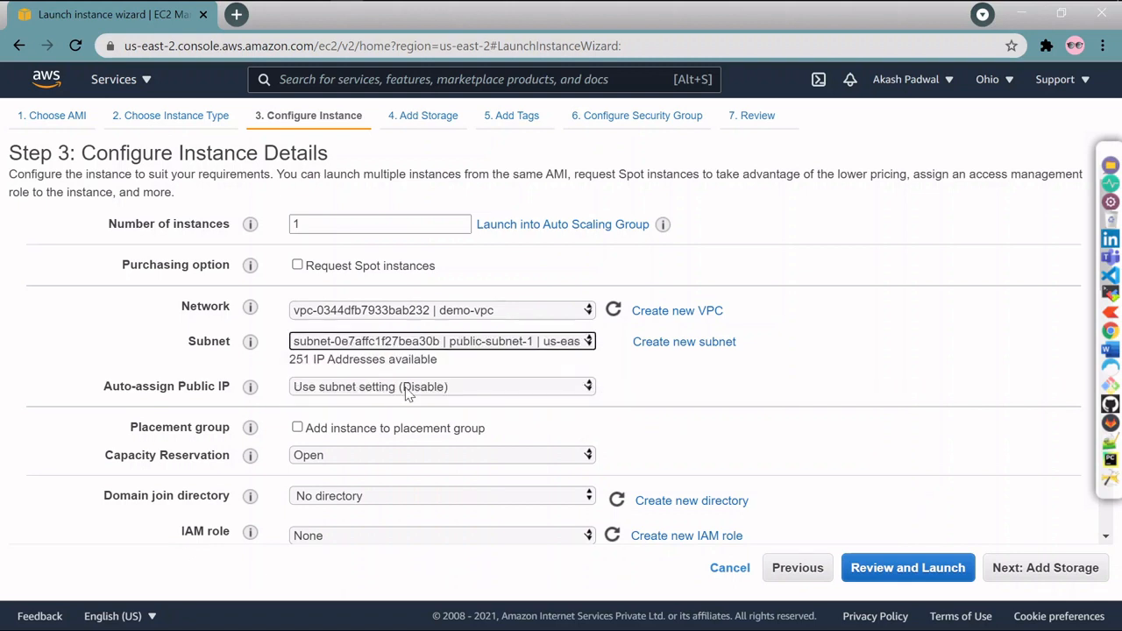
Enable auto-assignment of a public IP for the instance and proceed to the storage settings.
{"action": "left_click", "coordinate": [349, 391]}
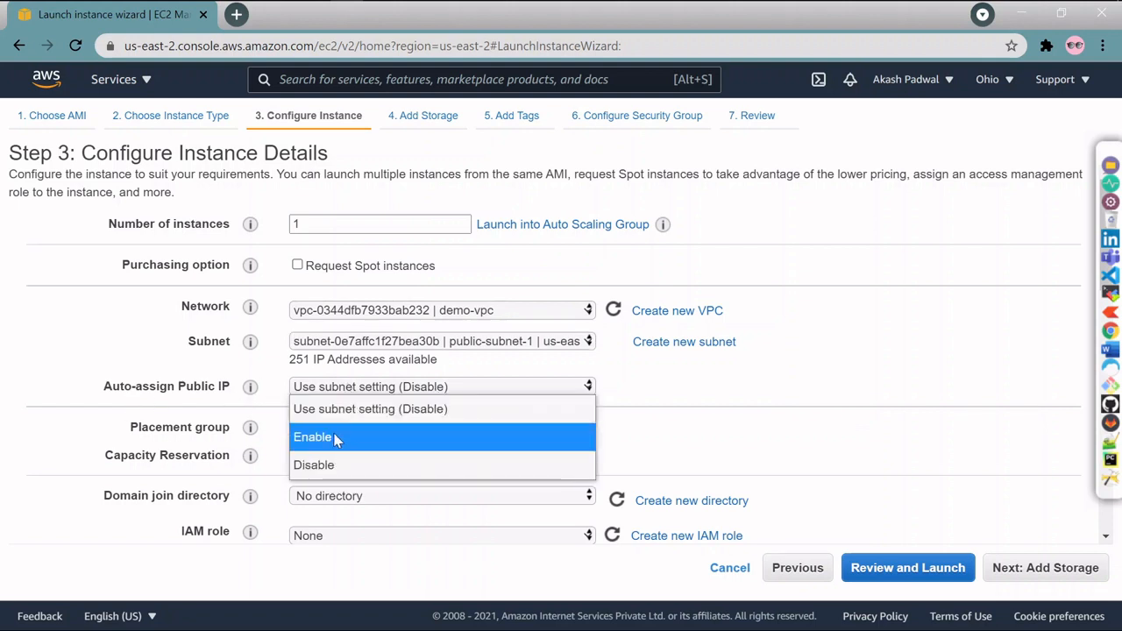
{"action": "left_click", "coordinate": [336, 437]}
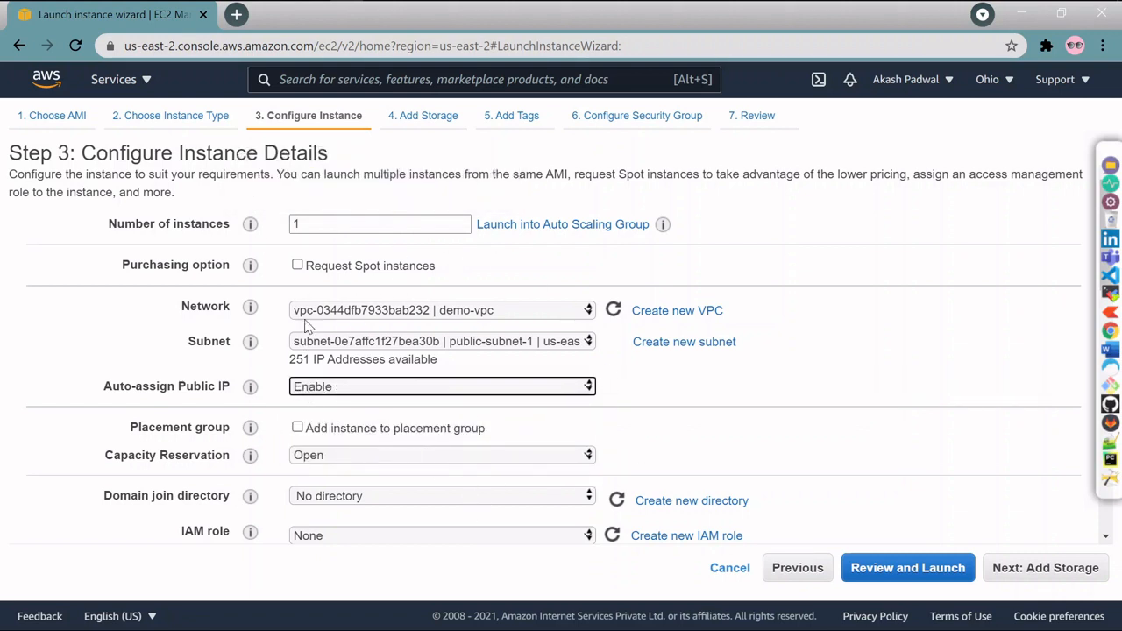
{"action": "left_click", "coordinate": [379, 312]}
{"action": "left_click", "coordinate": [378, 310]}
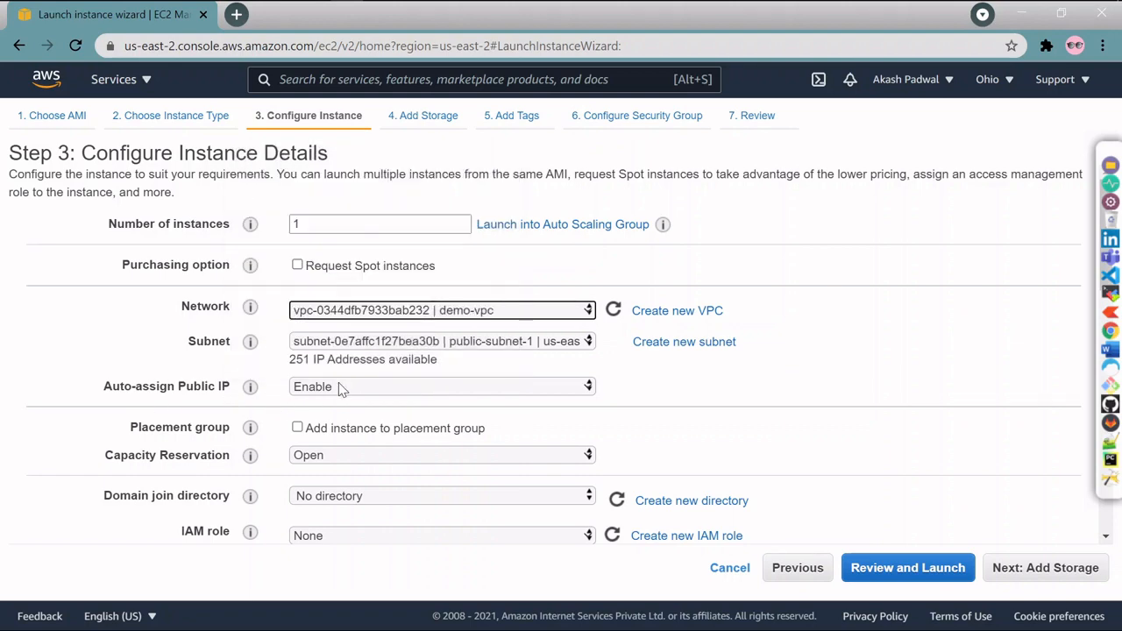
{"action": "left_click", "coordinate": [342, 389]}
{"action": "left_click", "coordinate": [342, 389]}
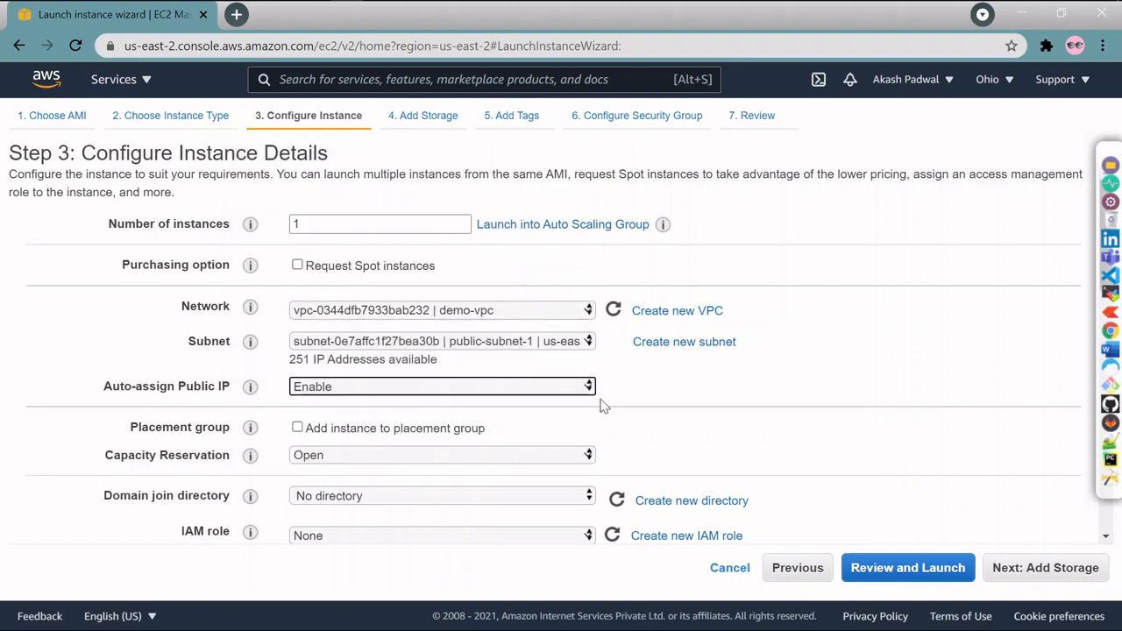
{"action": "left_click", "coordinate": [1043, 570]}
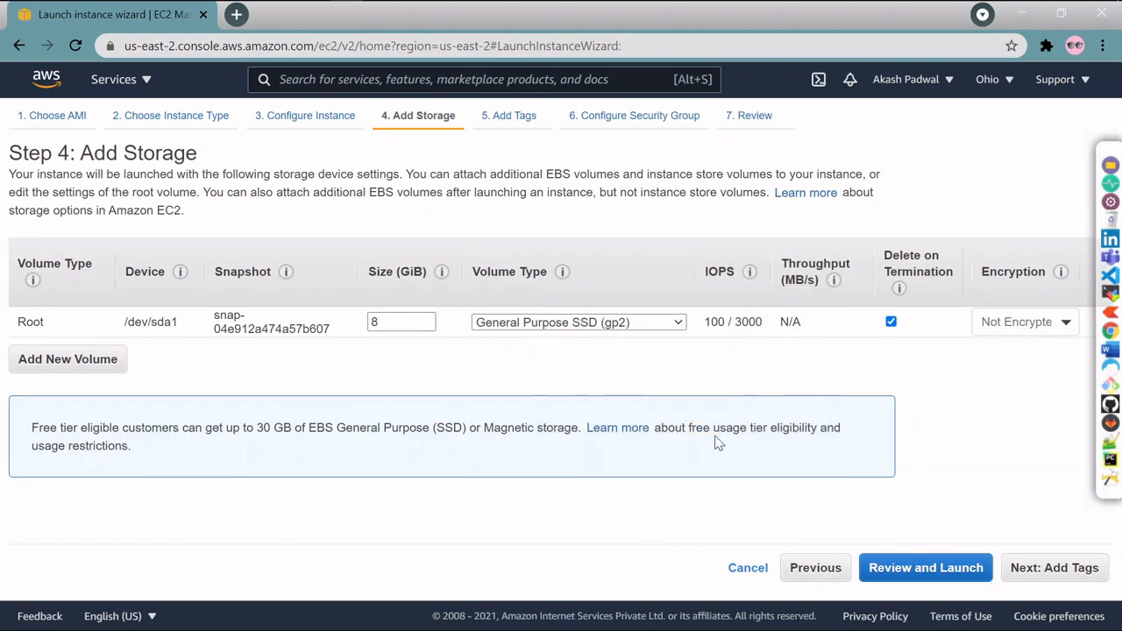
Keep the default storage, add a tag with key Name and value public-ec2, and proceed to the security group settings.
{"action": "left_click", "coordinate": [1072, 570]}
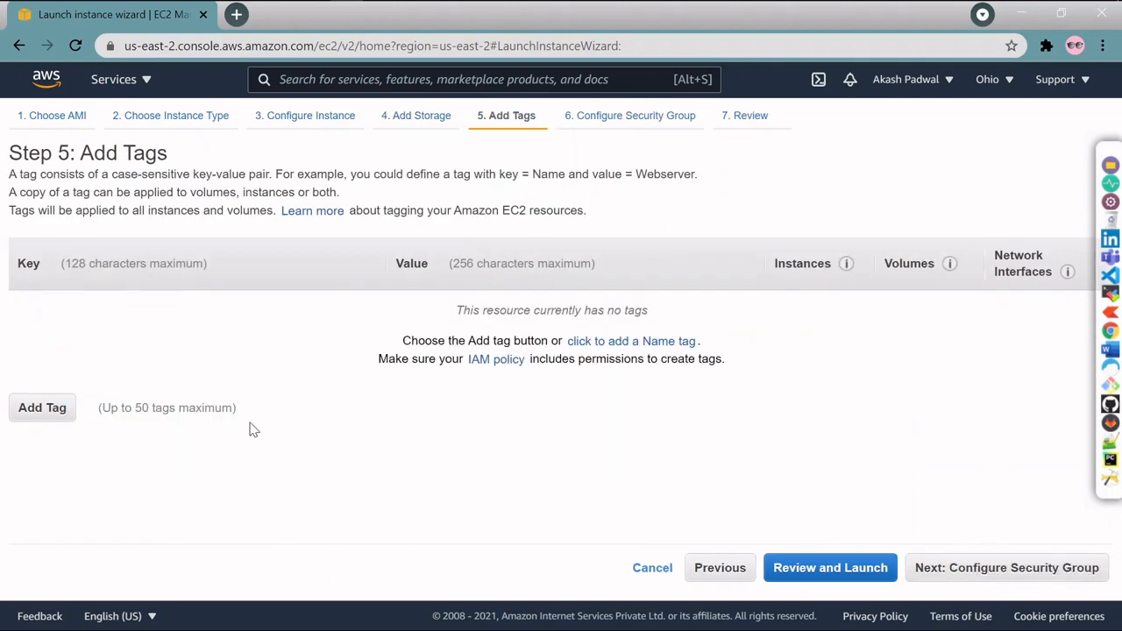
{"action": "left_click", "coordinate": [42, 407]}
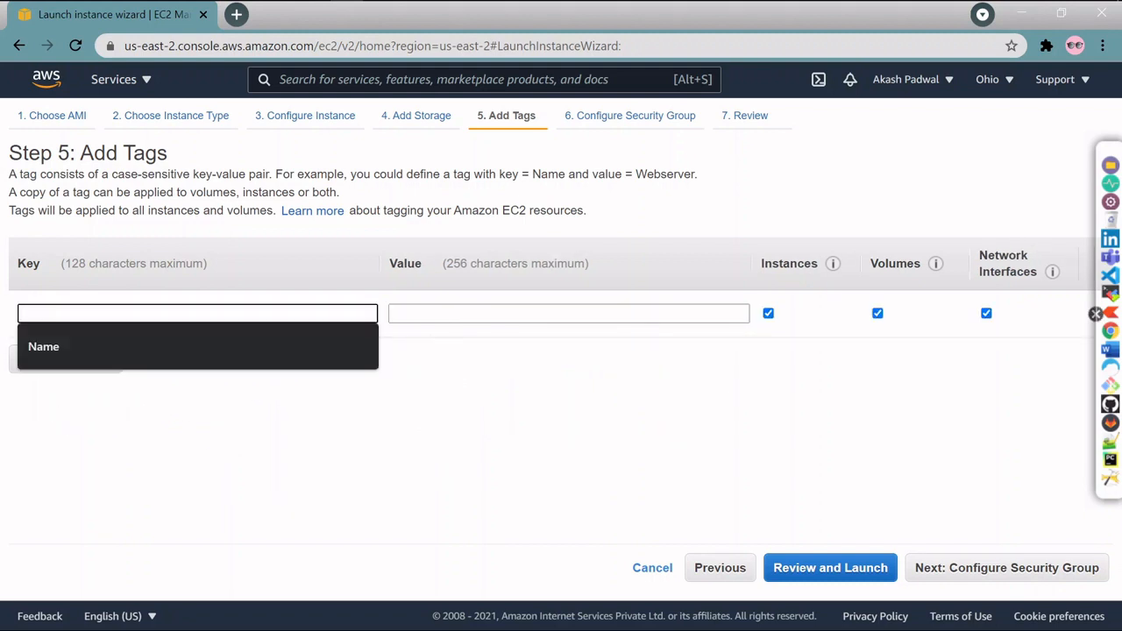
{"action": "left_click", "coordinate": [368, 344]}
{"action": "left_click", "coordinate": [464, 317]}
{"action": "type", "text": "p"}
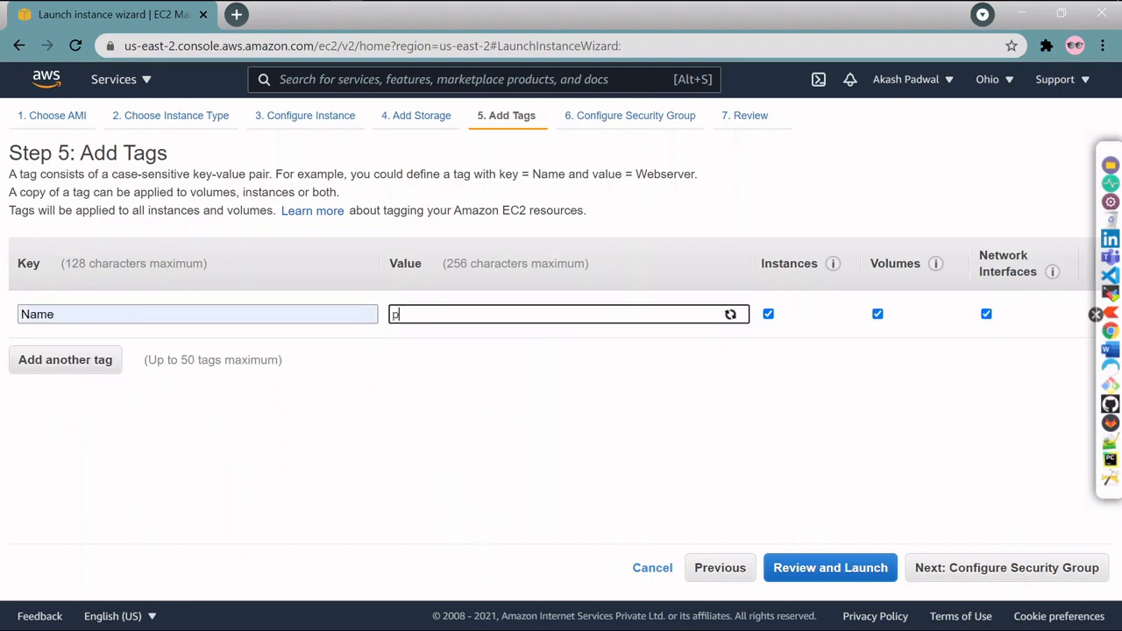
{"action": "type", "text": "ublic-"}
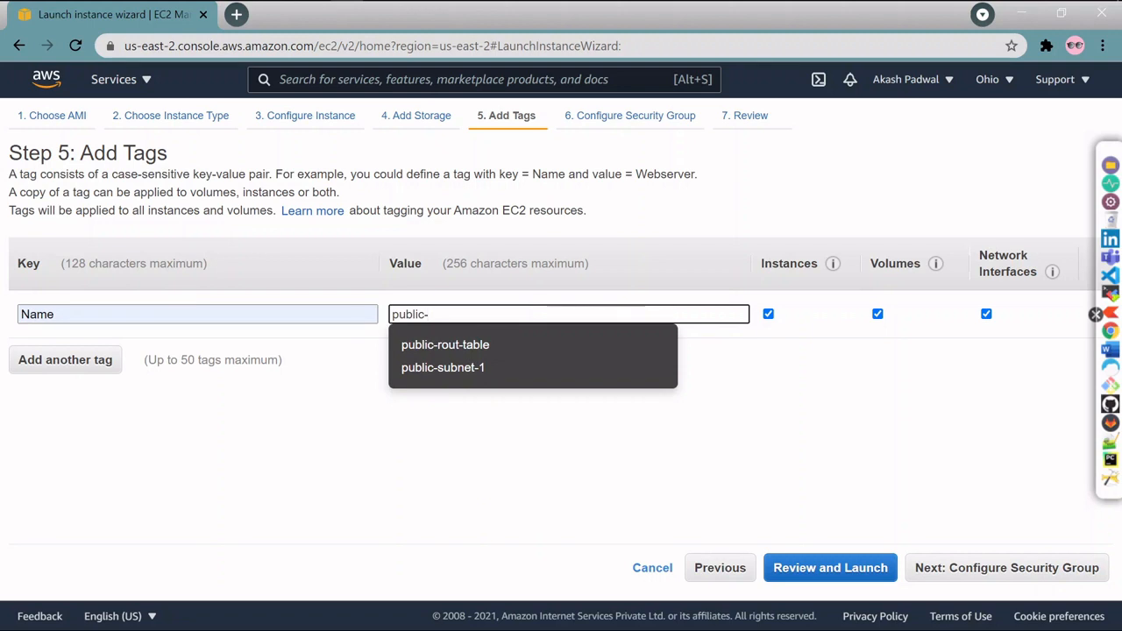
{"action": "type", "text": "ec"}
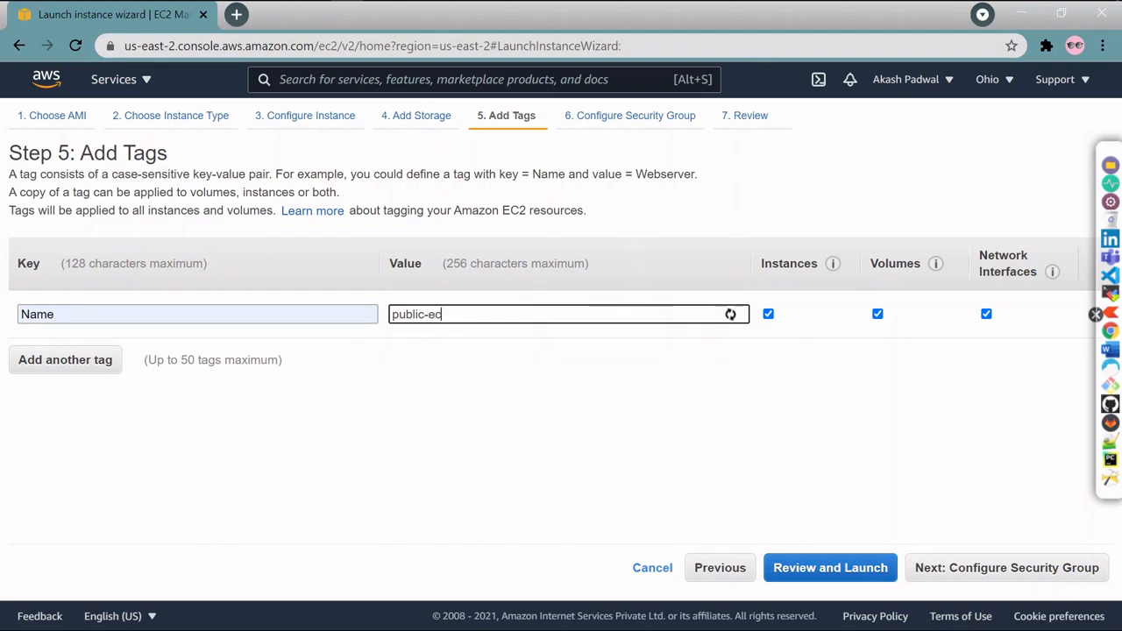
{"action": "type", "text": "2"}
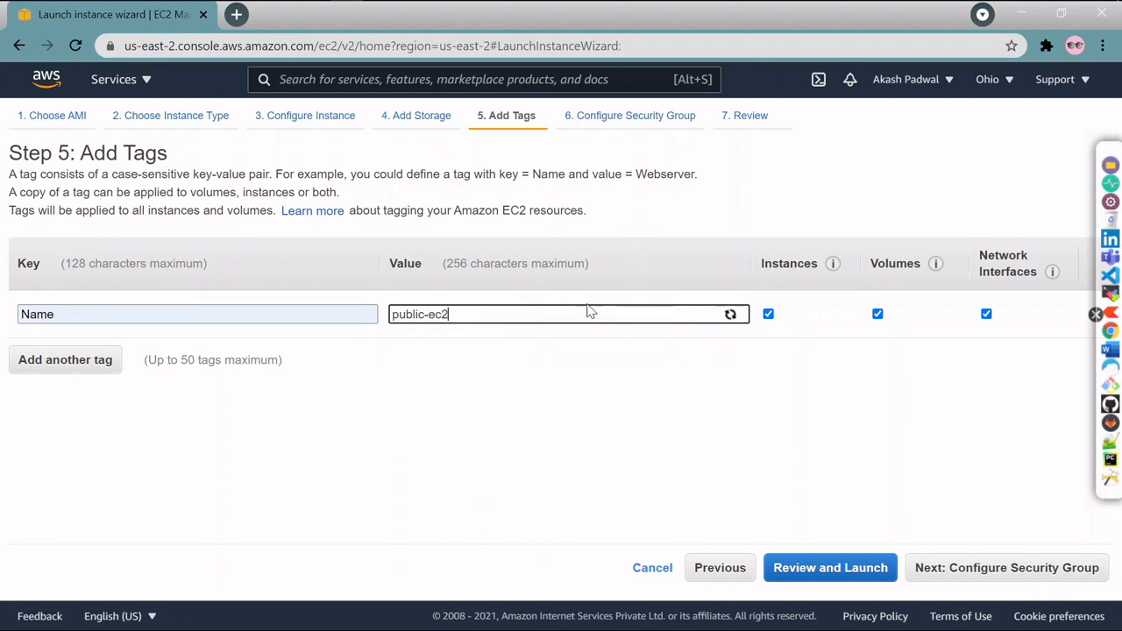
{"action": "left_click", "coordinate": [991, 586]}
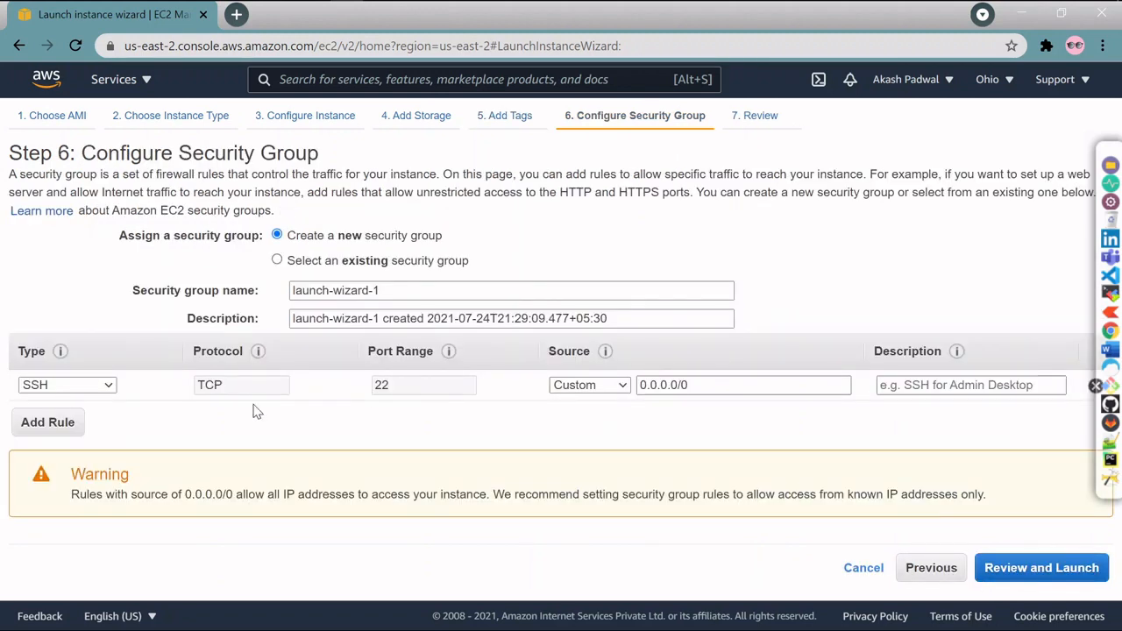
Name the new security group public-security-group, set the SSH rule's source to My IP, and proceed to the launch review.
{"action": "left_click", "coordinate": [377, 290]}
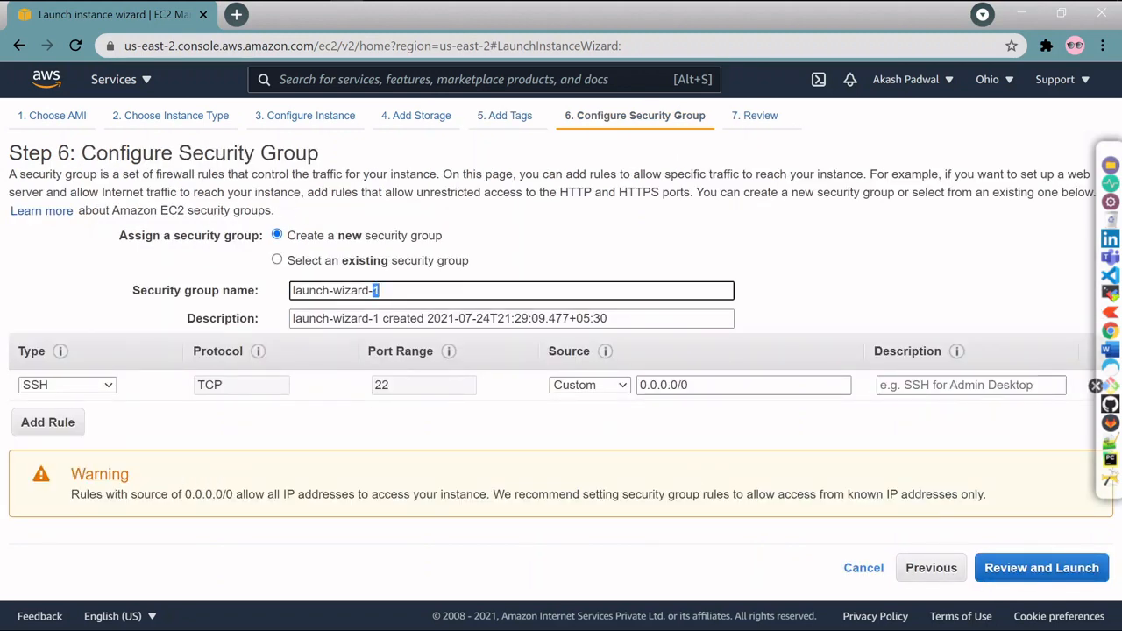
{"action": "key", "text": "ctrl+a"}
{"action": "type", "text": "public-security-gro"}
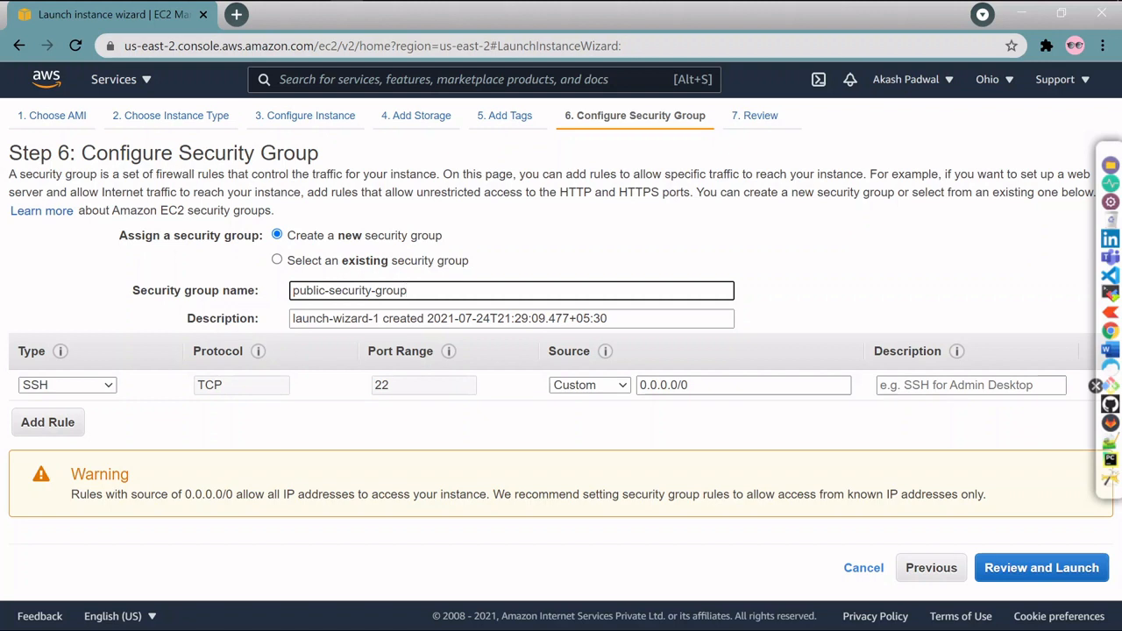
{"action": "left_click", "coordinate": [604, 391]}
{"action": "left_click", "coordinate": [589, 463]}
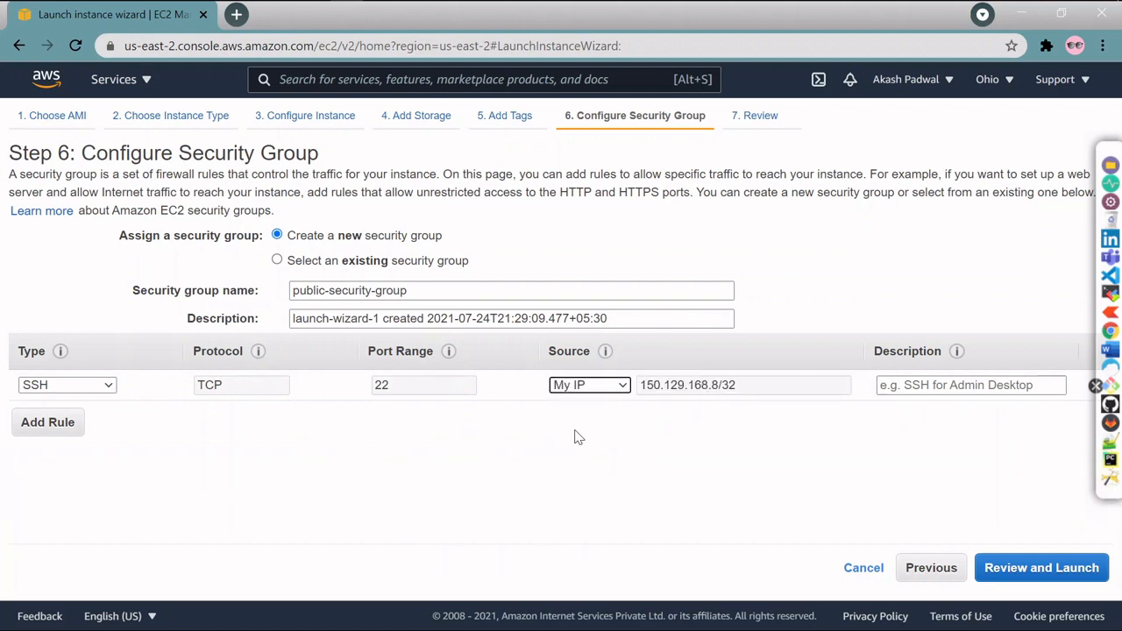
{"action": "left_click", "coordinate": [1042, 568]}
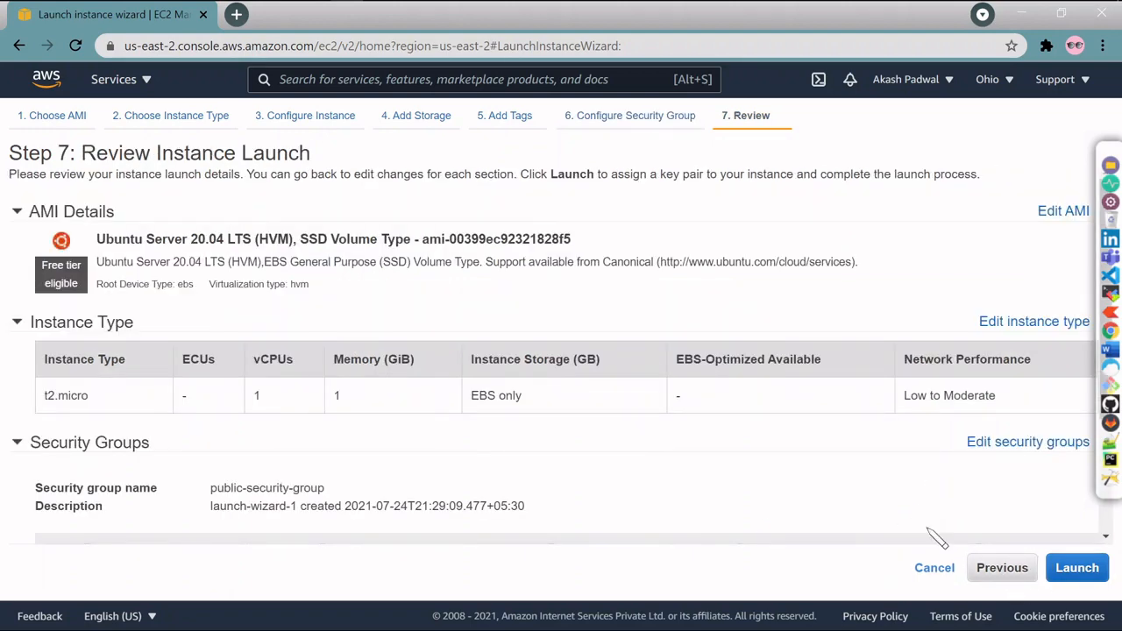
Launch the instance with the existing key pair key11, acknowledging access to its private key file.
{"action": "scroll", "coordinate": [937, 536], "scroll_direction": "down", "scroll_amount": 2}
{"action": "left_click", "coordinate": [1078, 568]}
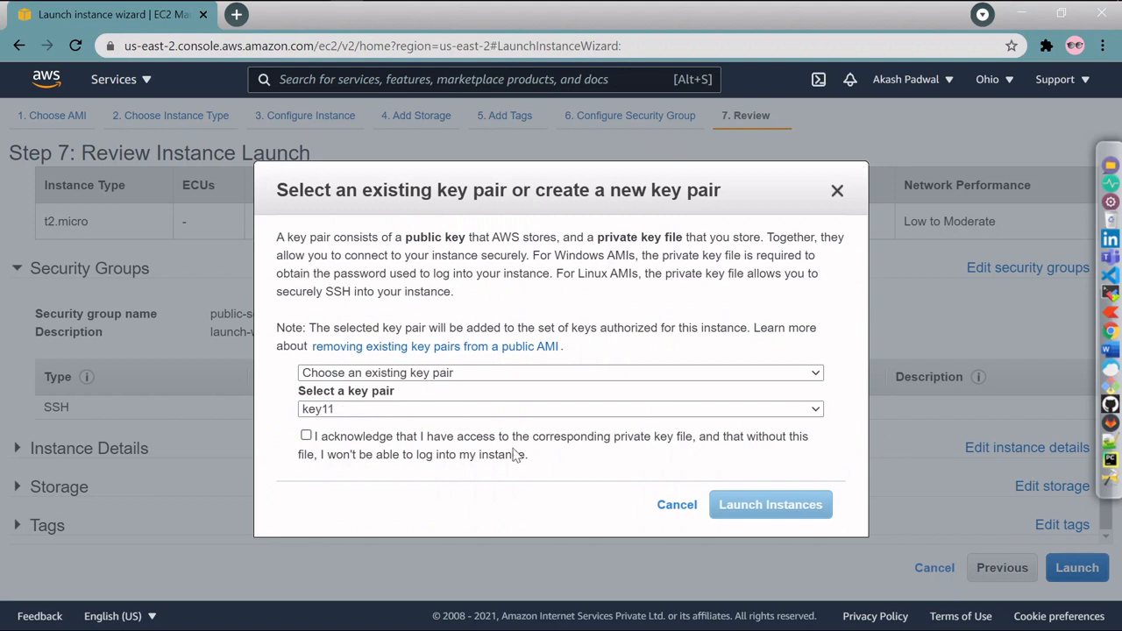
{"action": "left_click", "coordinate": [306, 437]}
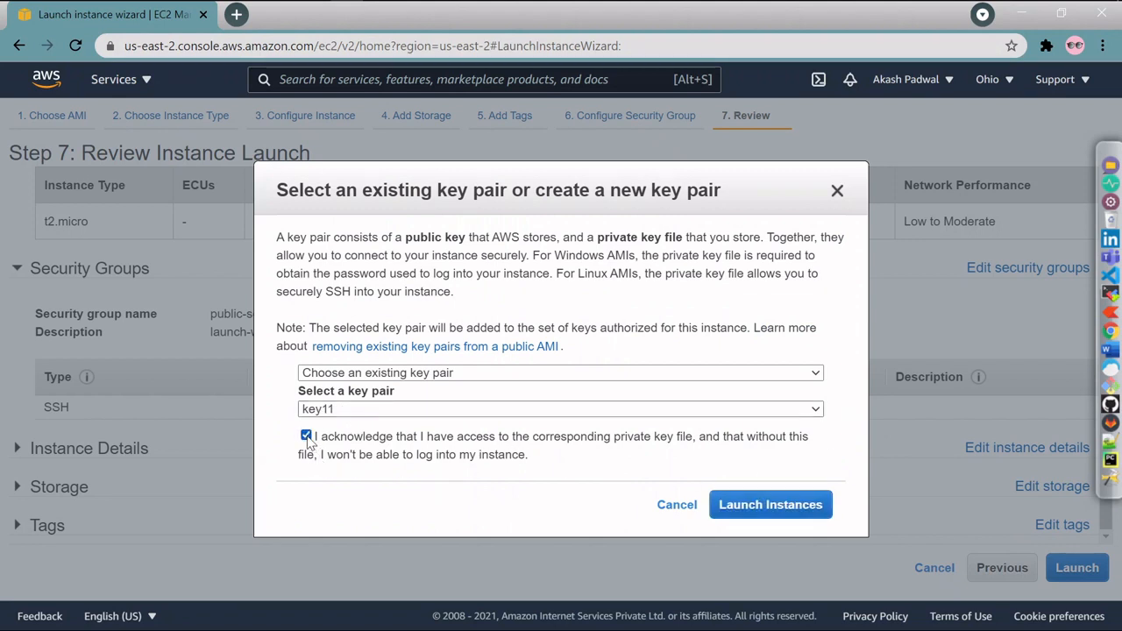
{"action": "left_click", "coordinate": [780, 512]}
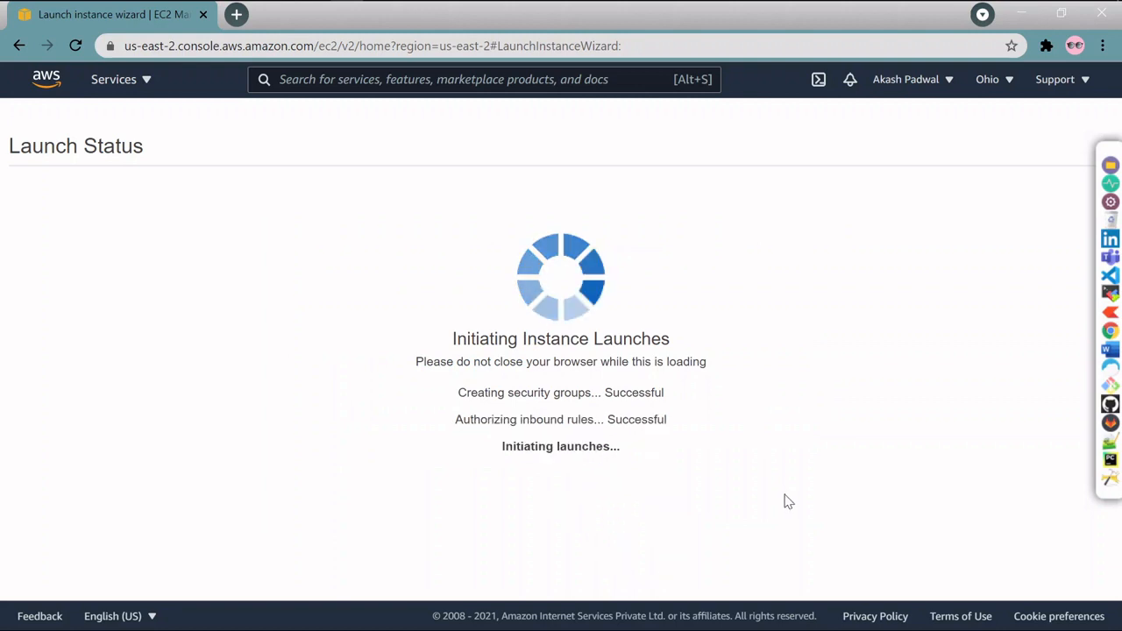
Return to the list of EC2 instances and start launching another instance.
{"action": "scroll", "coordinate": [289, 386], "scroll_direction": "down", "scroll_amount": 2}
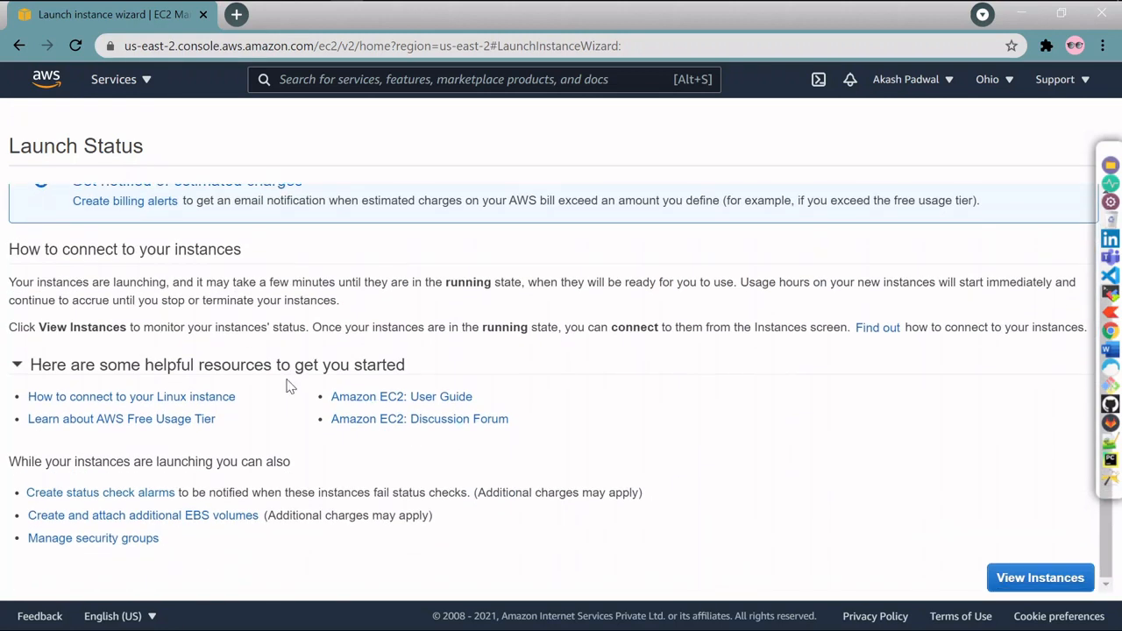
{"action": "left_click", "coordinate": [1052, 583]}
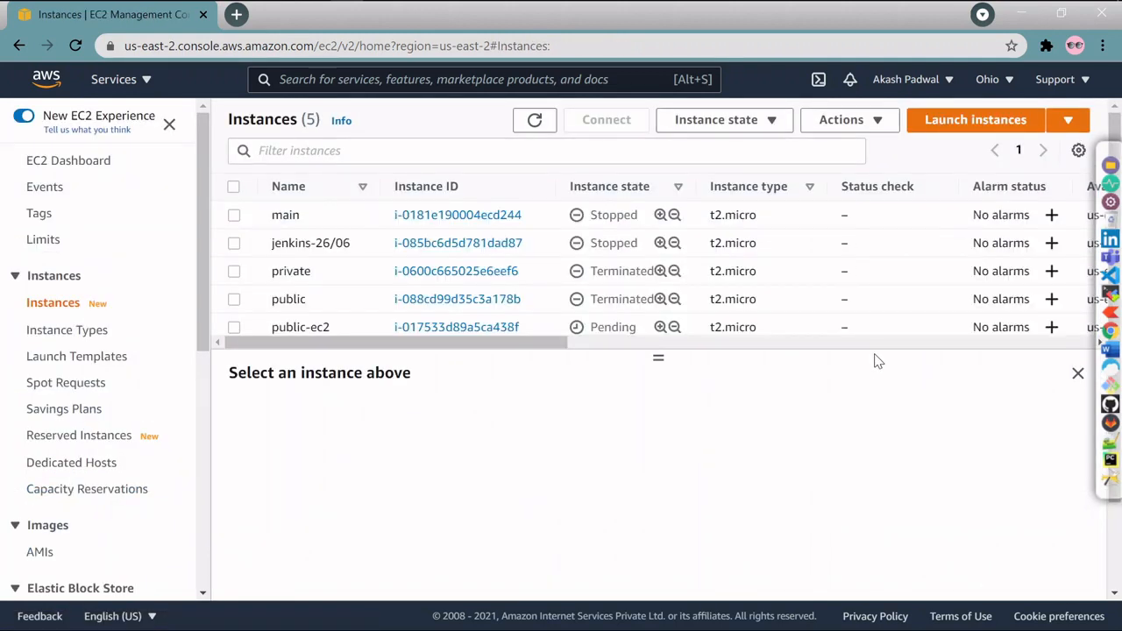
{"action": "left_click", "coordinate": [960, 128]}
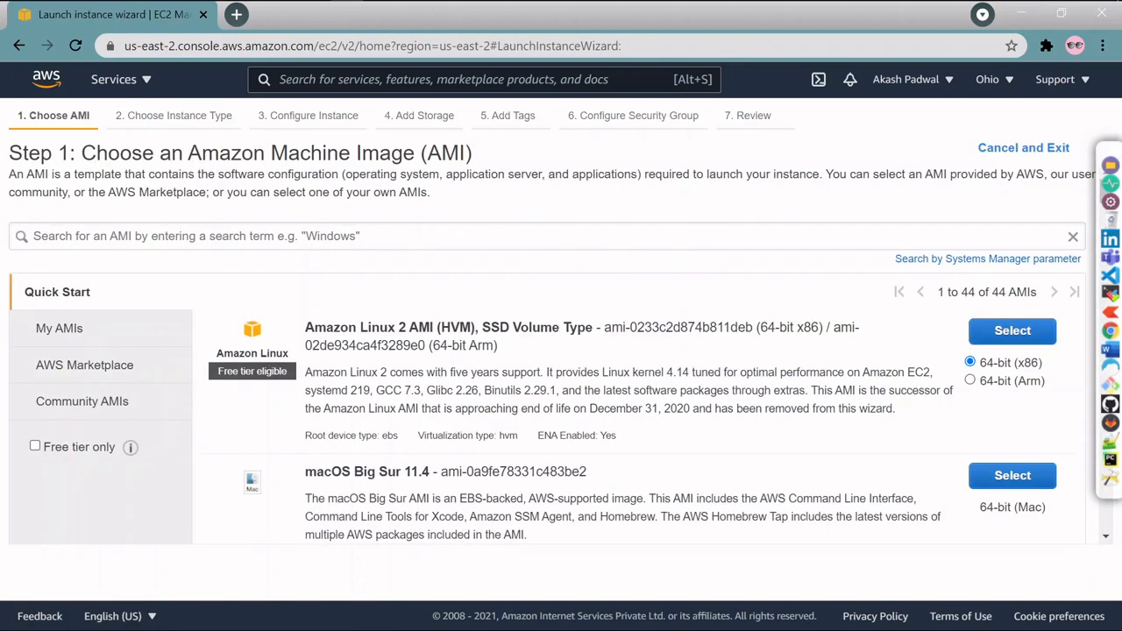
Search the AMIs for ubuntu, choose the first Ubuntu image, and proceed with the t2.micro instance type.
{"action": "left_click", "coordinate": [597, 237]}
{"action": "key", "text": "Down"}
{"action": "key", "text": "Return"}
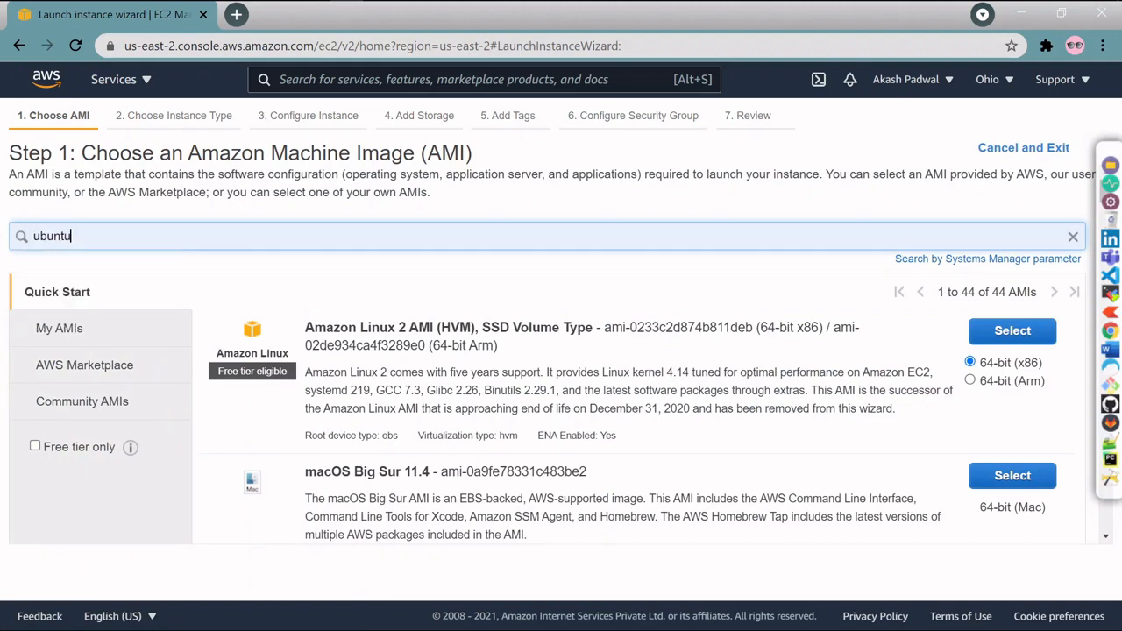
{"action": "left_click", "coordinate": [1012, 329]}
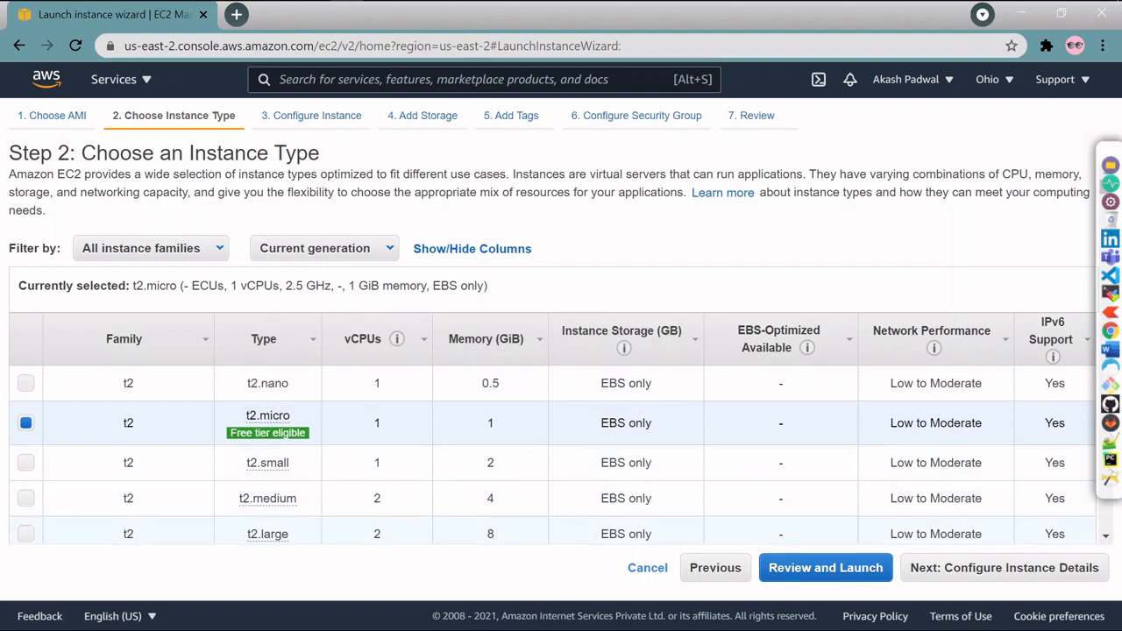
{"action": "left_click", "coordinate": [969, 572]}
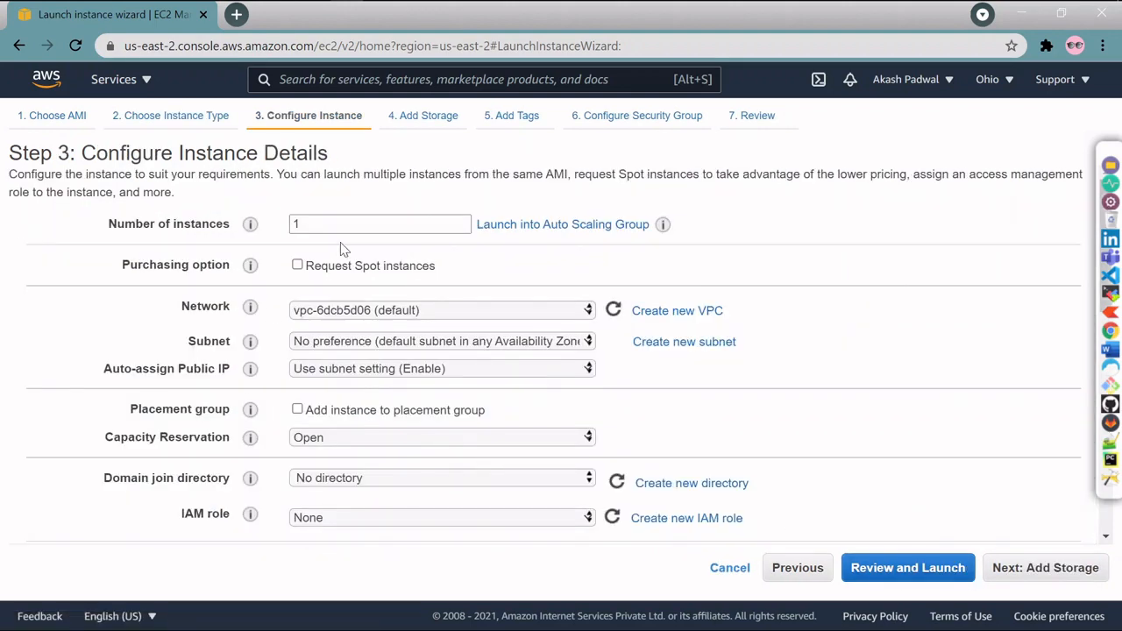
Place the second instance in demo-vpc and private-subnet-2, leaving public IP auto-assignment on the subnet setting (Disable).
{"action": "left_click", "coordinate": [361, 309]}
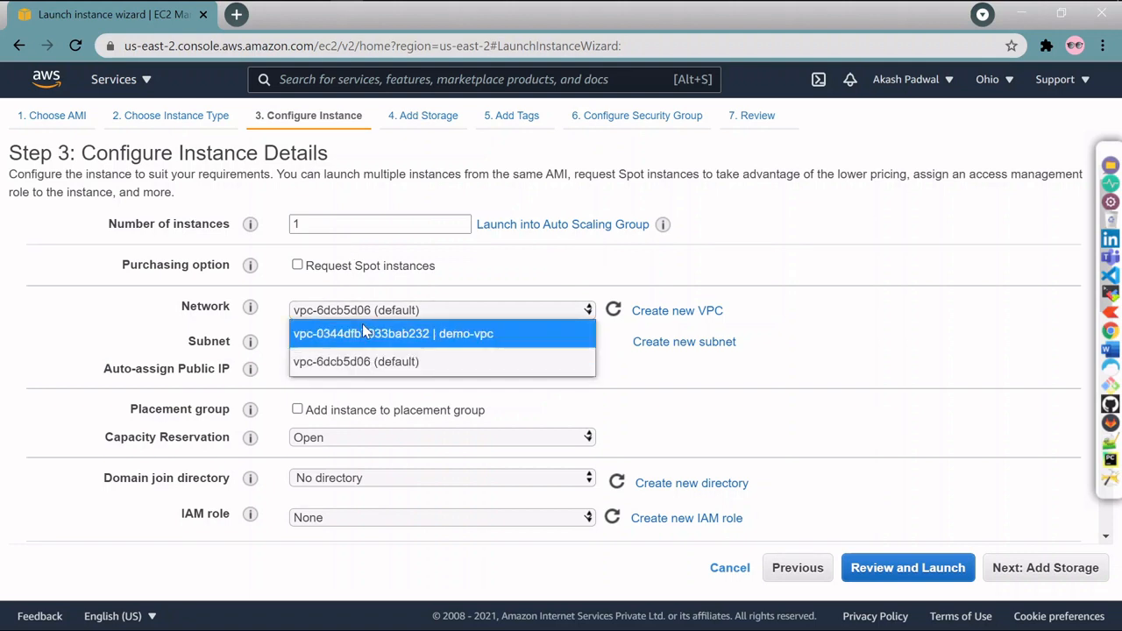
{"action": "left_click", "coordinate": [364, 332]}
{"action": "left_click", "coordinate": [372, 340]}
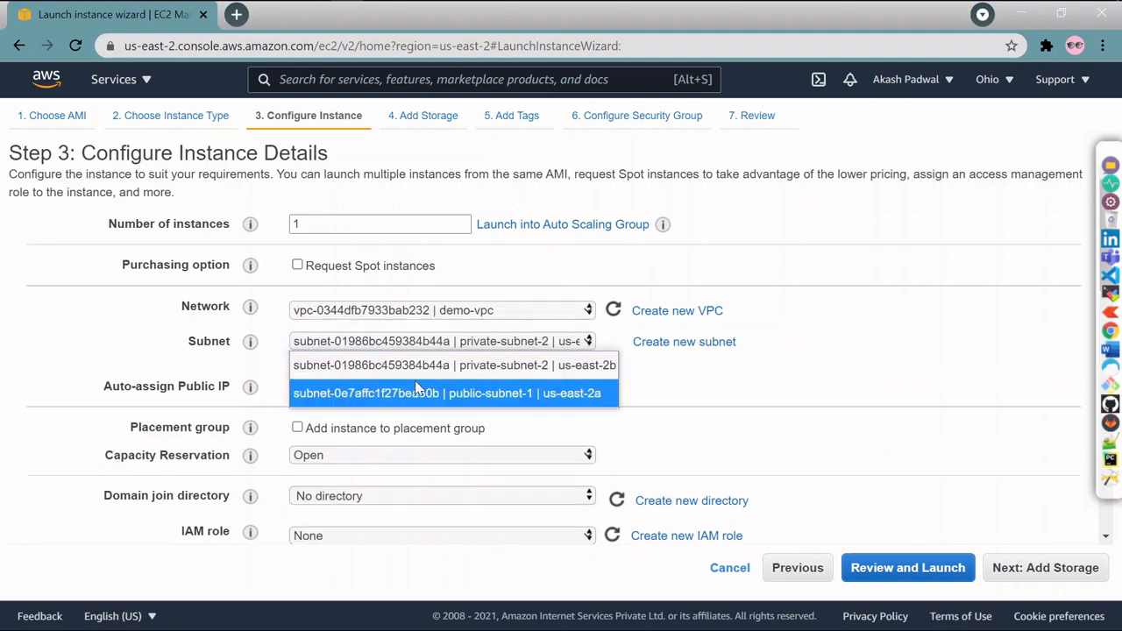
{"action": "left_click", "coordinate": [423, 373]}
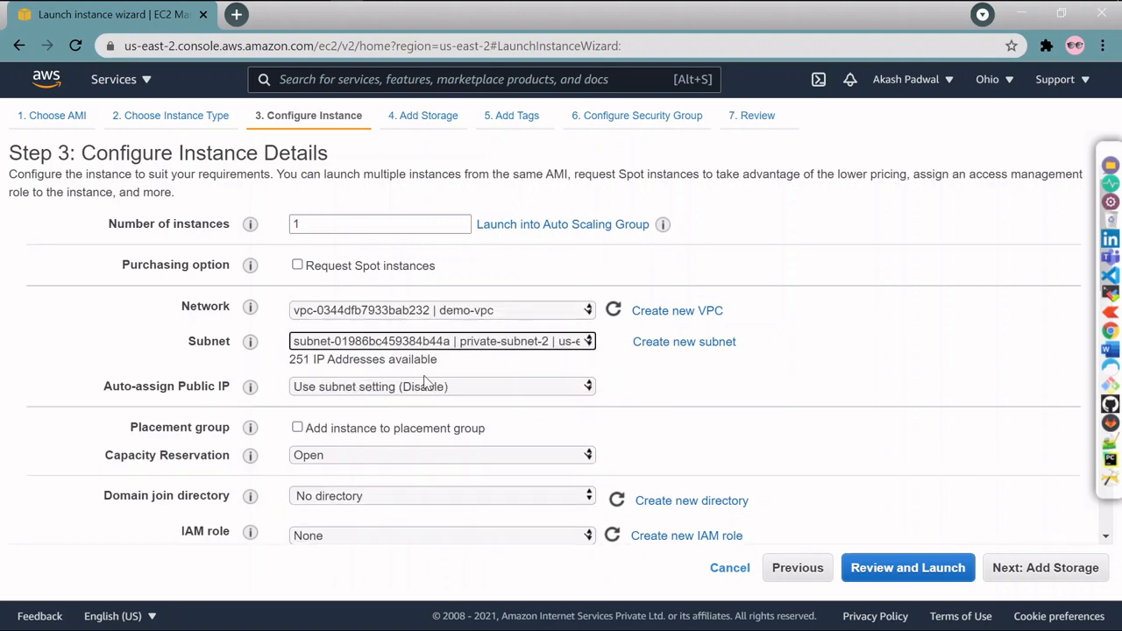
{"action": "left_click", "coordinate": [491, 344]}
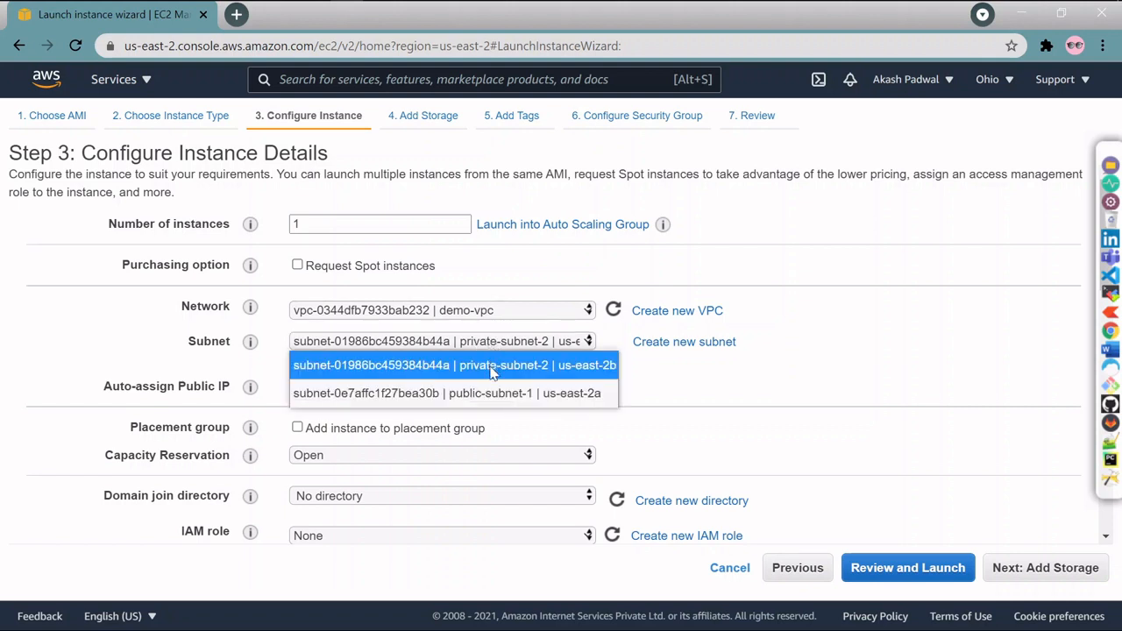
{"action": "left_click", "coordinate": [494, 373]}
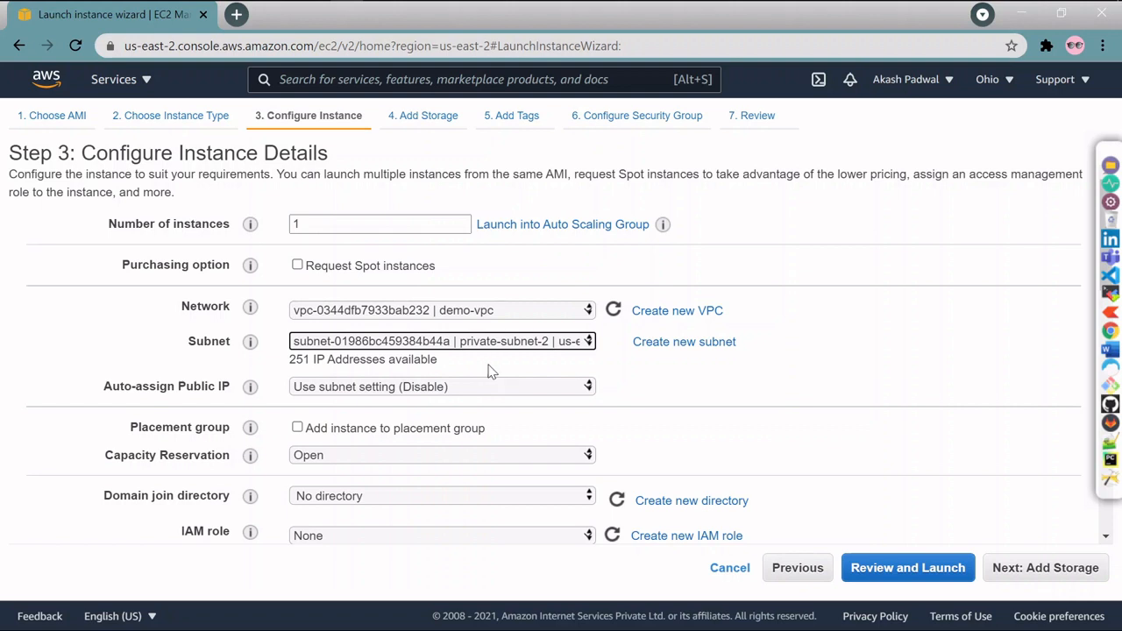
{"action": "left_click", "coordinate": [438, 396]}
{"action": "left_click", "coordinate": [428, 410]}
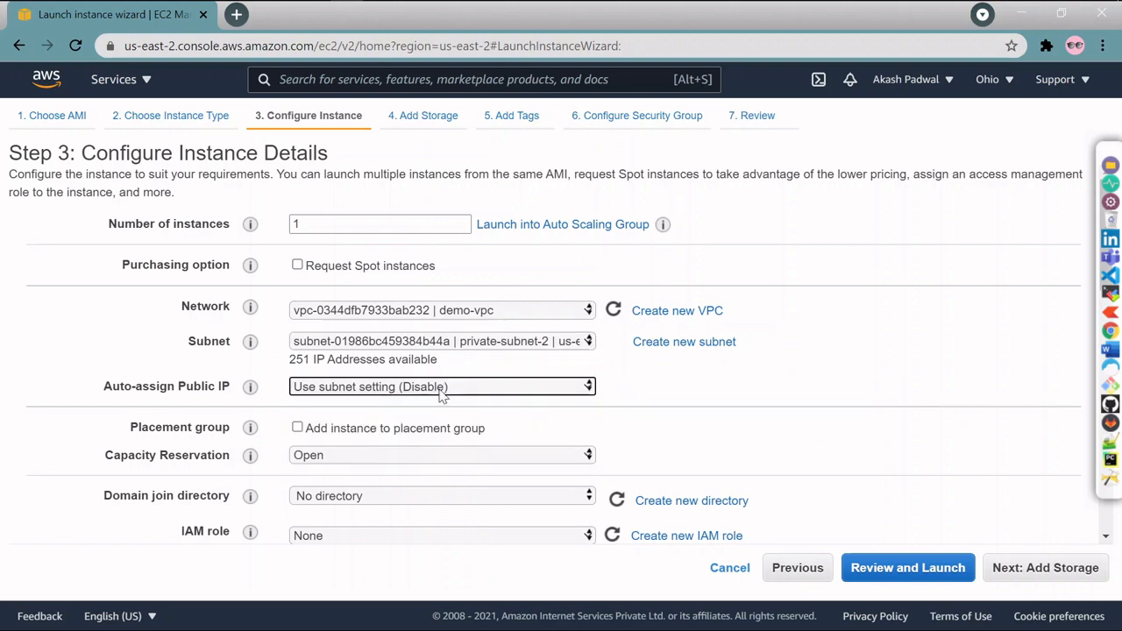
Keep public IP auto-assignment on the subnet setting (Disable), accept the default storage, and proceed to the instance tags.
{"action": "left_click", "coordinate": [441, 395]}
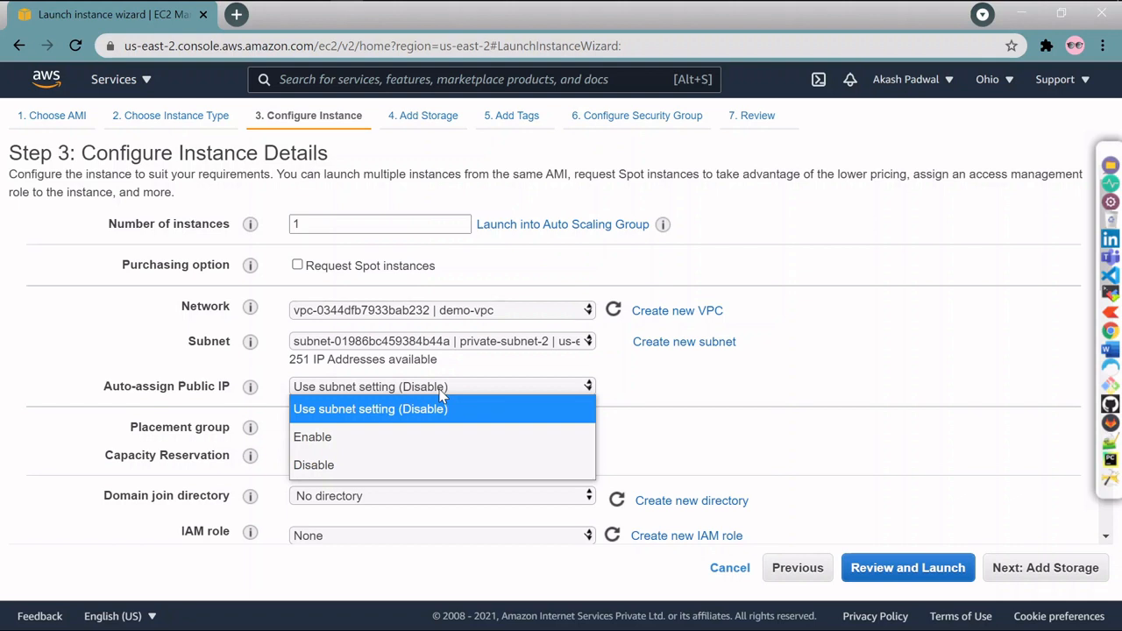
{"action": "left_click", "coordinate": [441, 392]}
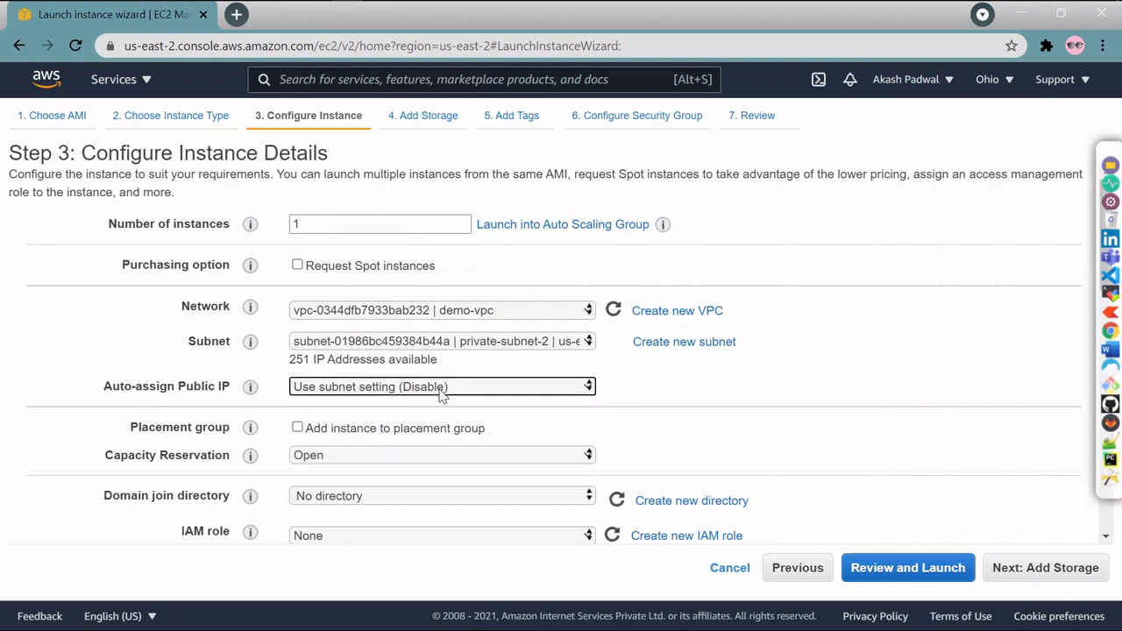
{"action": "left_click", "coordinate": [1057, 580]}
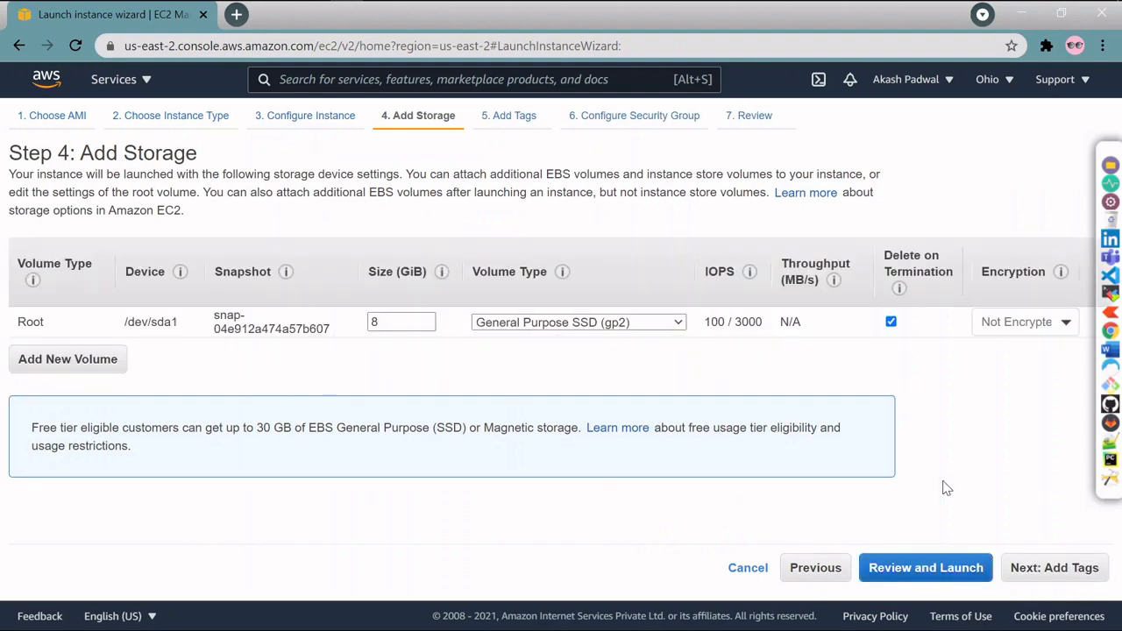
{"action": "left_click", "coordinate": [1049, 579]}
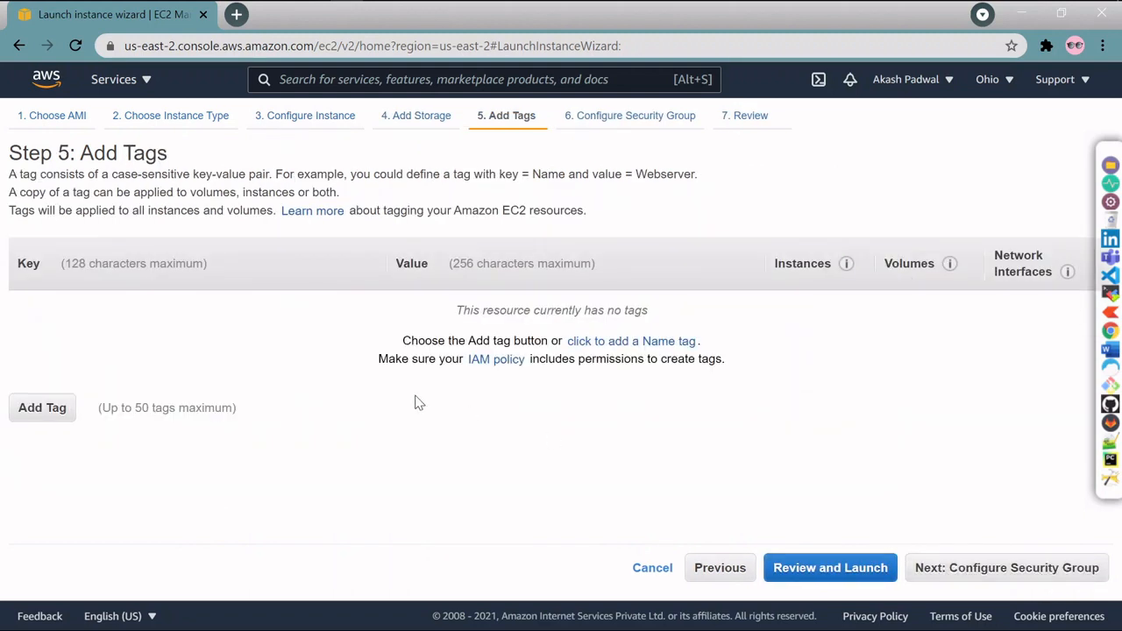
Add a tag with key Name and value private-ec2, and proceed to the security group configuration.
{"action": "left_click", "coordinate": [86, 408]}
{"action": "left_click", "coordinate": [114, 322]}
{"action": "left_click", "coordinate": [120, 342]}
{"action": "left_click", "coordinate": [391, 316]}
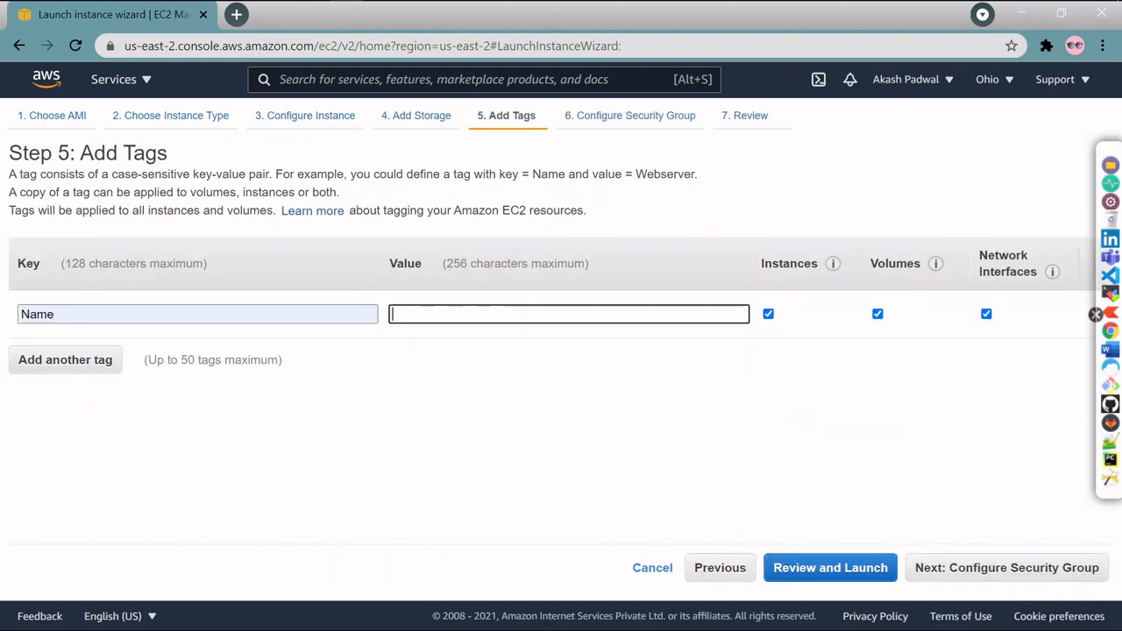
{"action": "type", "text": "pr"}
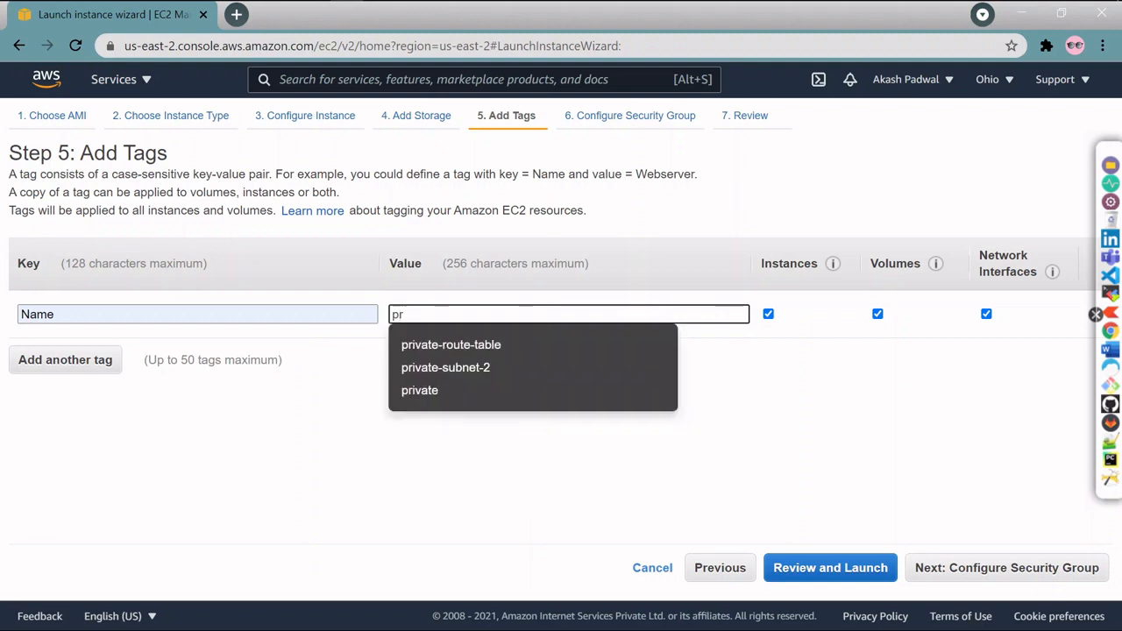
{"action": "type", "text": "ivate-"}
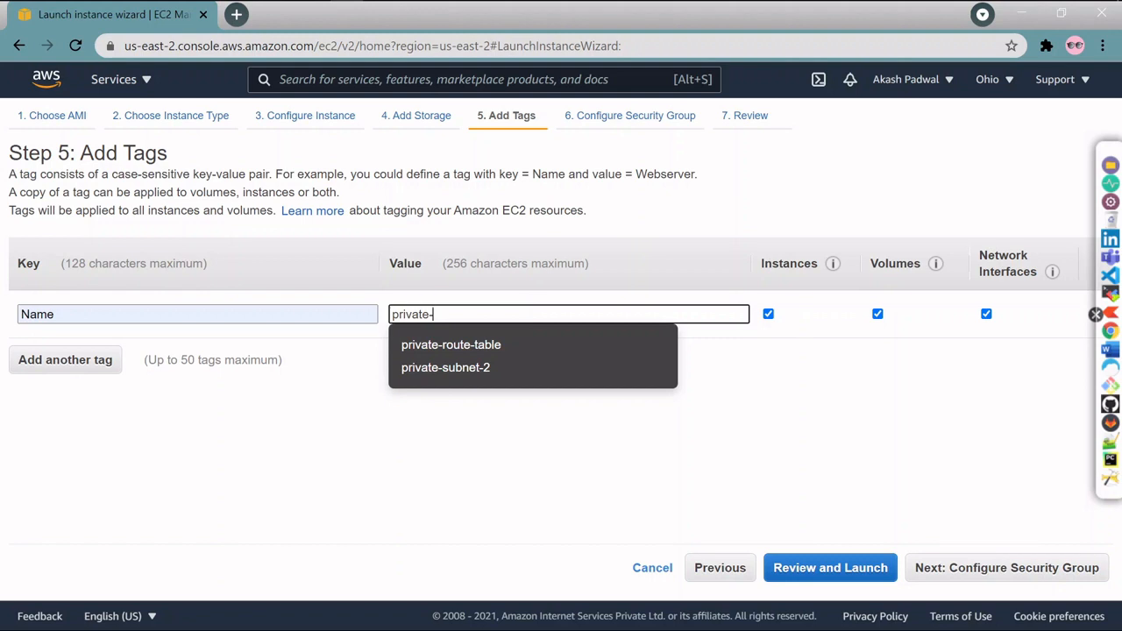
{"action": "type", "text": "ec2"}
{"action": "left_click", "coordinate": [960, 575]}
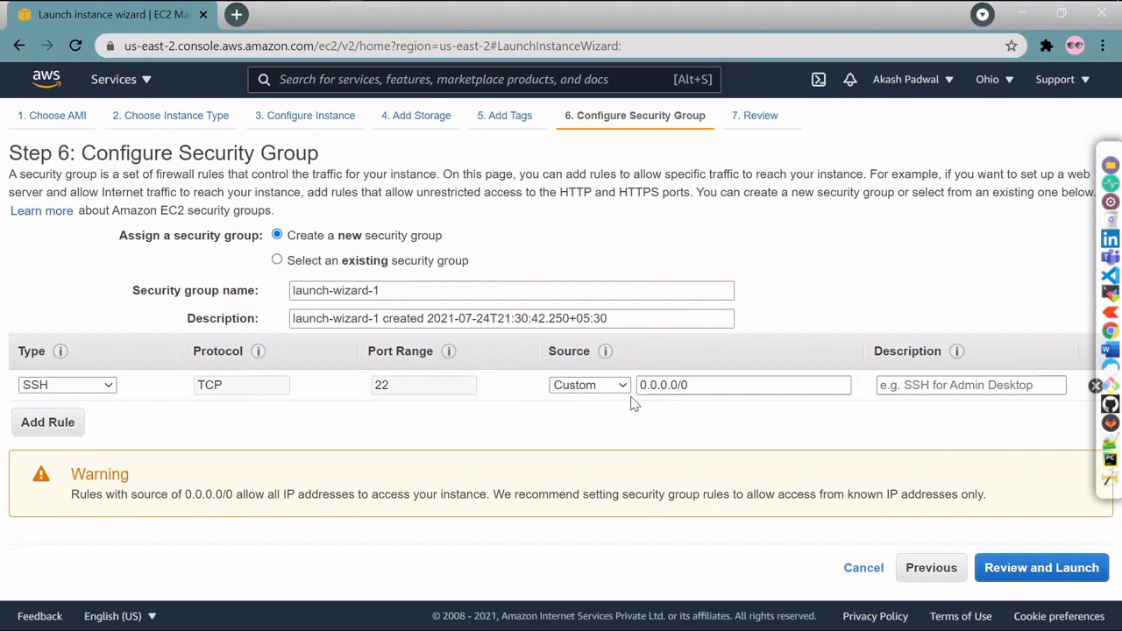
Replace the SSH rule's source with 10.0.0./24 in the new security group.
{"action": "left_click", "coordinate": [660, 385]}
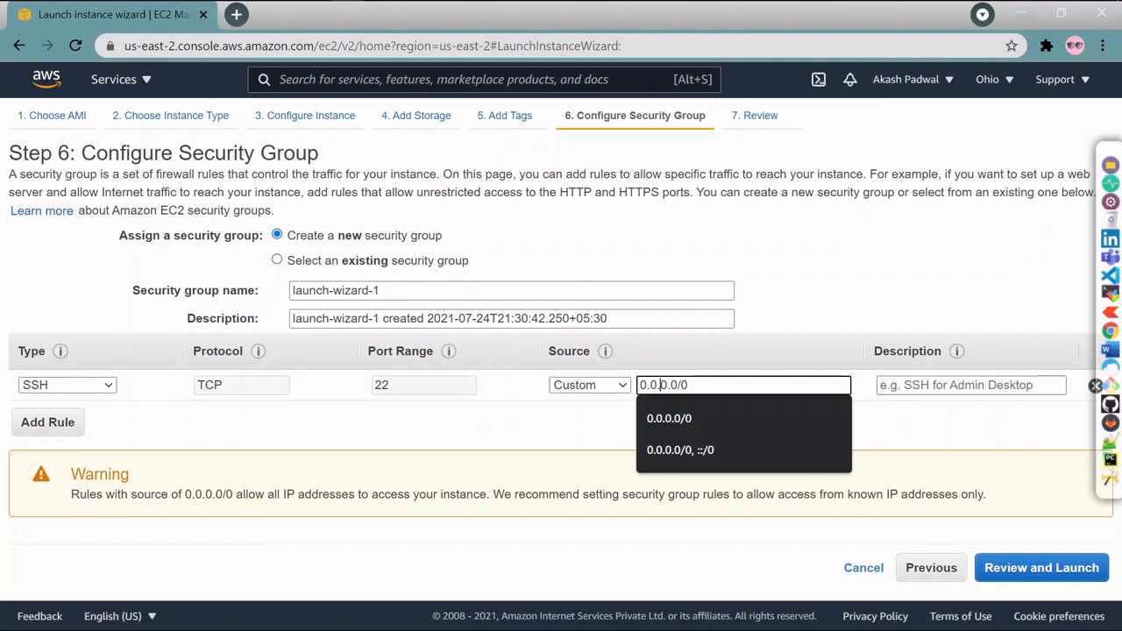
{"action": "key", "text": "ctrl+a"}
{"action": "key", "text": "BackSpace"}
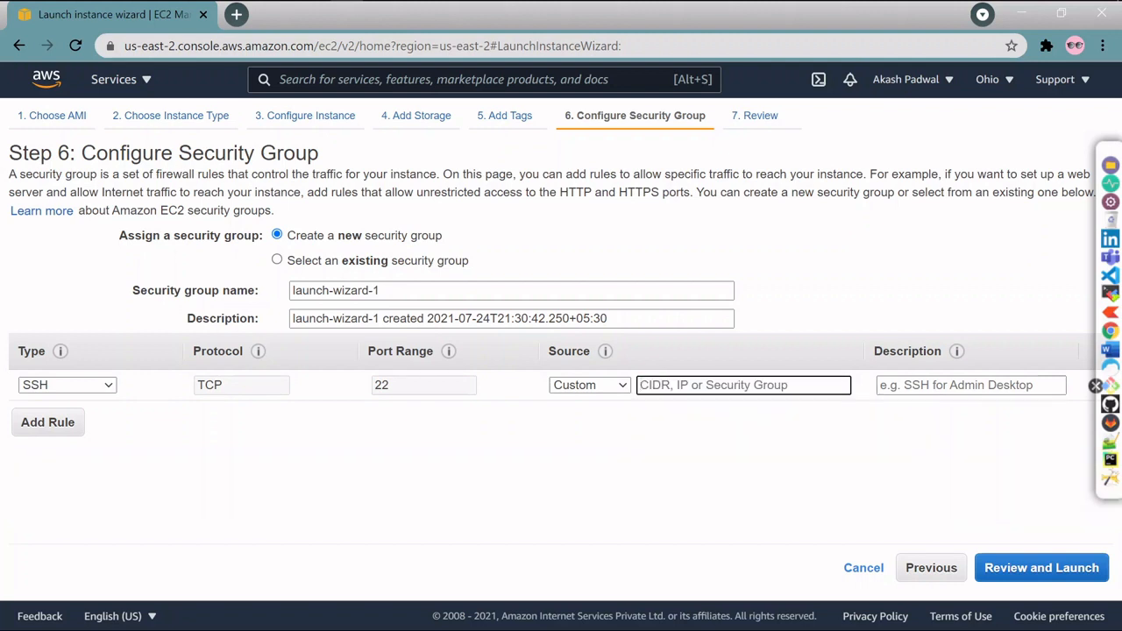
{"action": "type", "text": "1"}
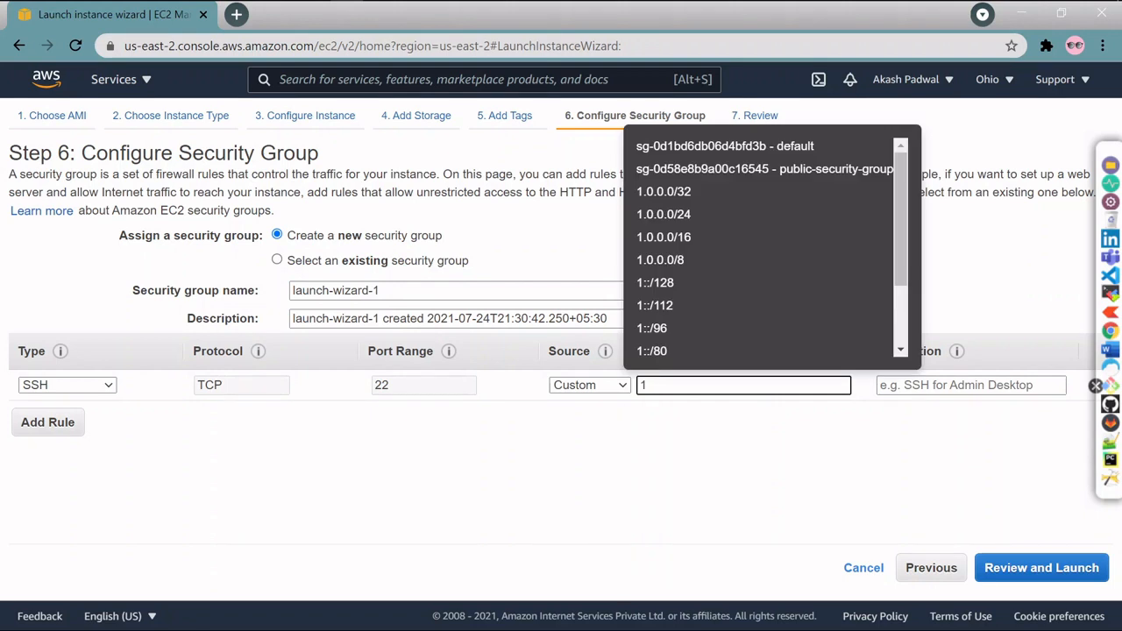
{"action": "type", "text": "0.0.0"}
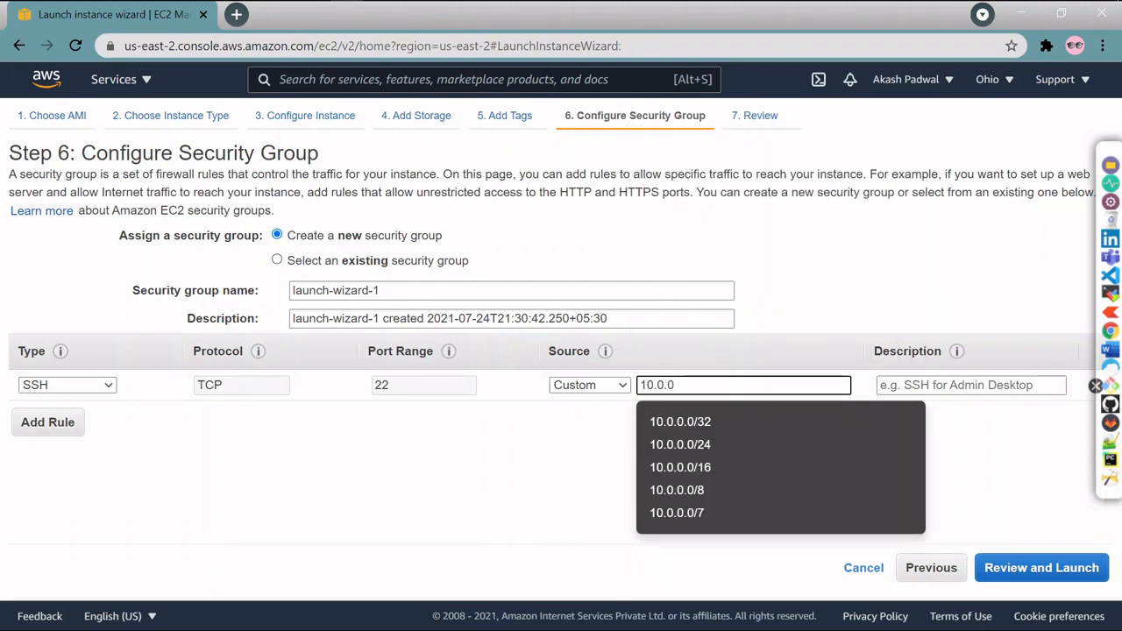
{"action": "type", "text": "./"}
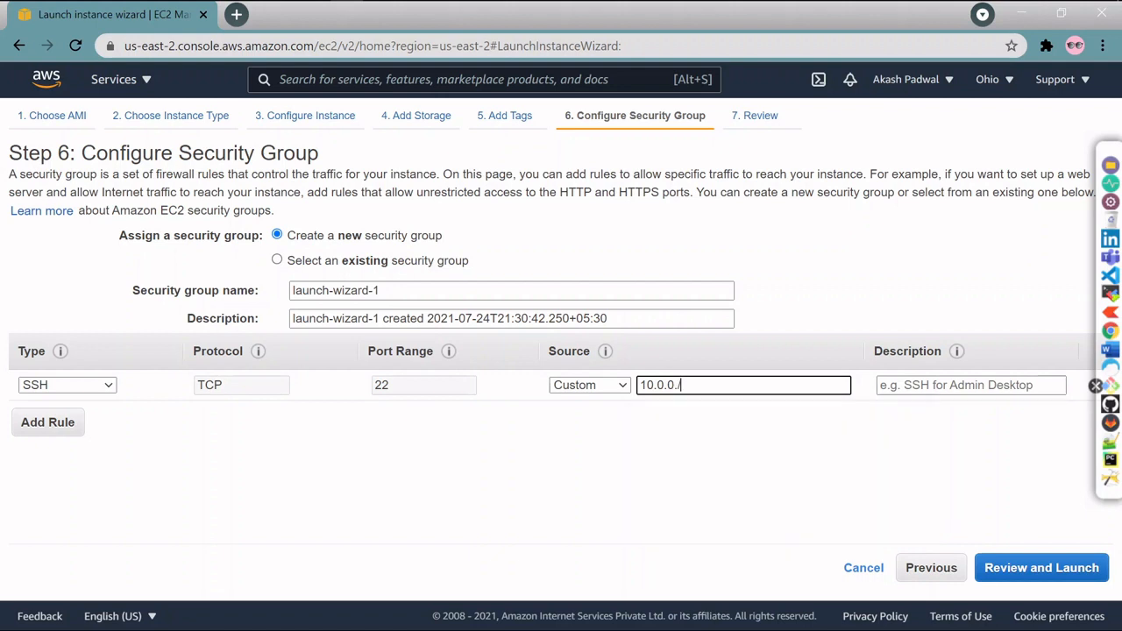
{"action": "type", "text": "24"}
Add an All ICMP - IPv4 rule with the SSH rule's source copied into it, and try to proceed to the launch review.
{"action": "left_click", "coordinate": [75, 427]}
{"action": "left_click", "coordinate": [73, 419]}
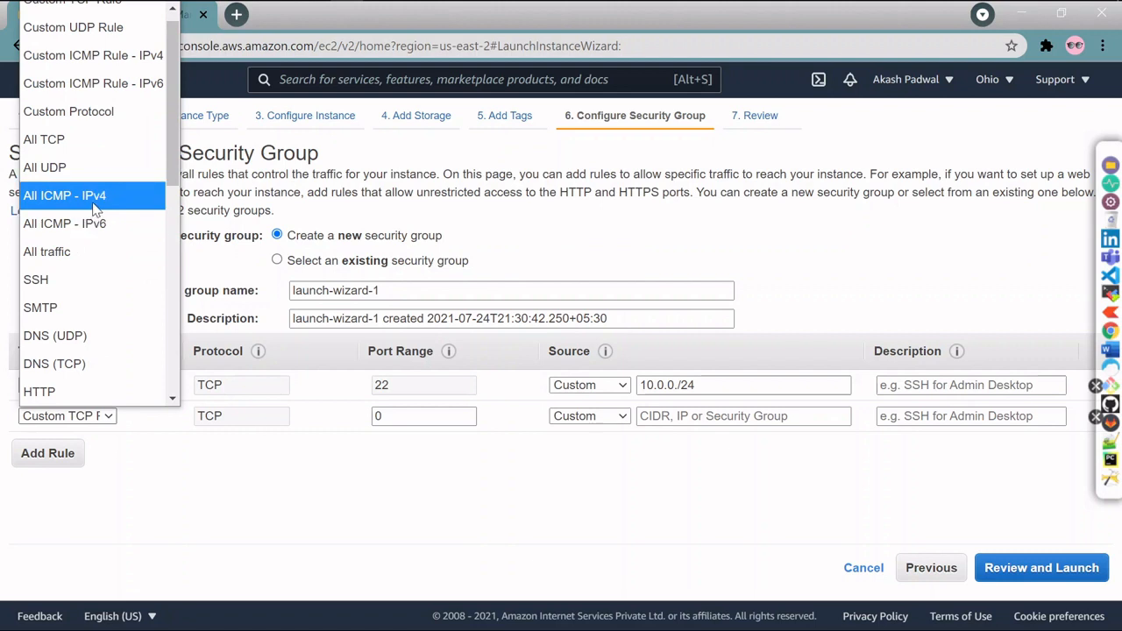
{"action": "left_click", "coordinate": [95, 197]}
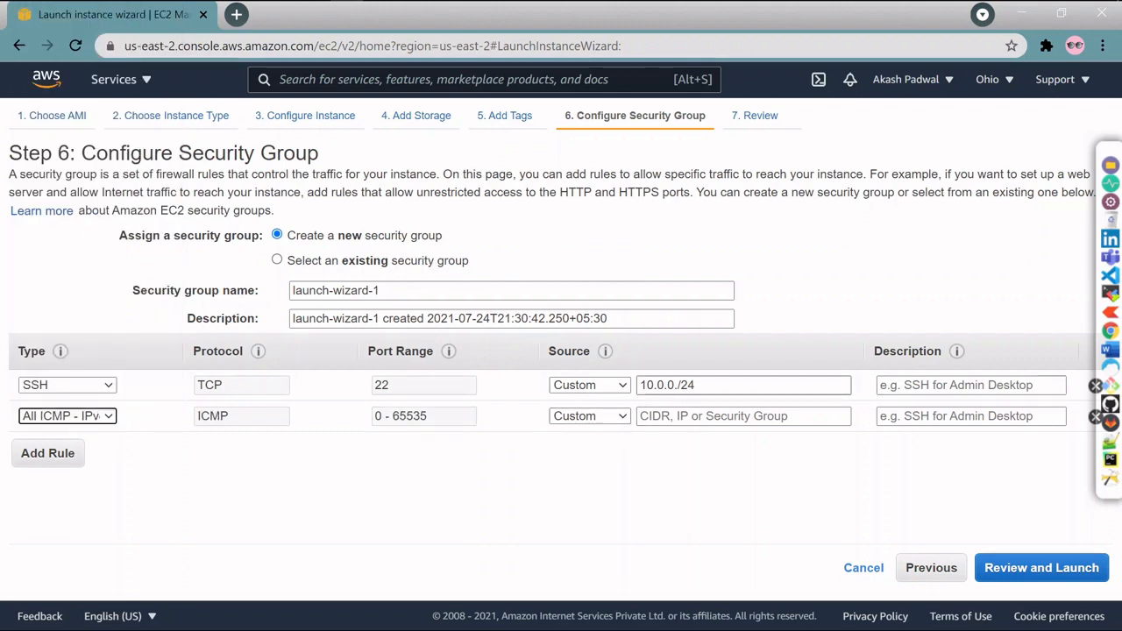
{"action": "left_click_drag", "start_coordinate": [698, 385], "coordinate": [639, 385]}
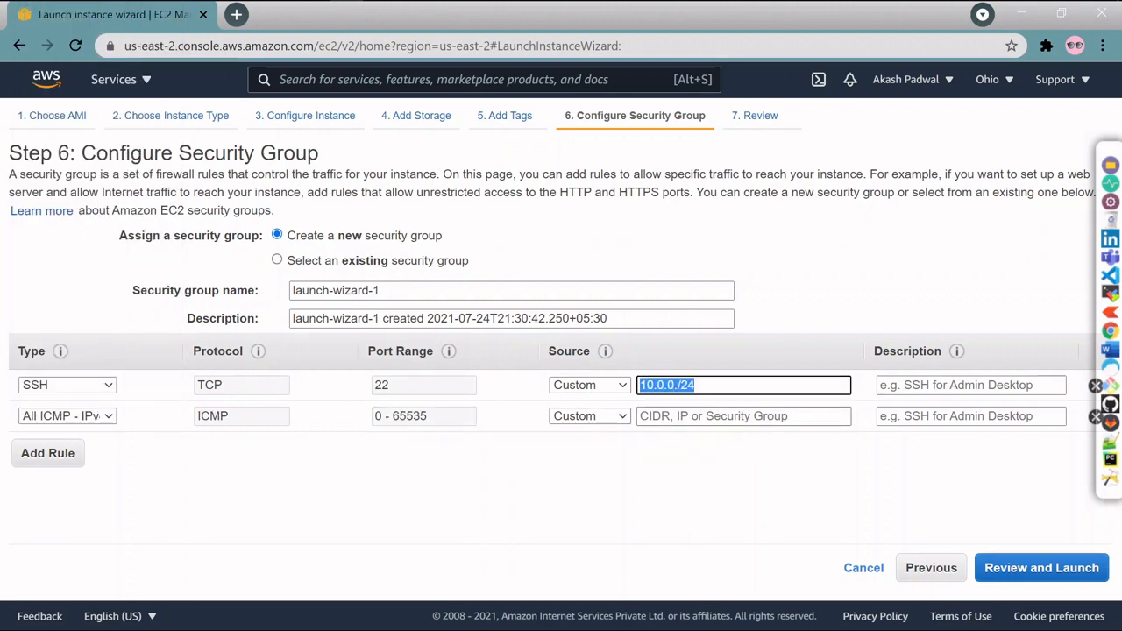
{"action": "key", "text": "ctrl+c"}
{"action": "left_click", "coordinate": [701, 416]}
{"action": "key", "text": "ctrl+v"}
{"action": "left_click", "coordinate": [688, 473]}
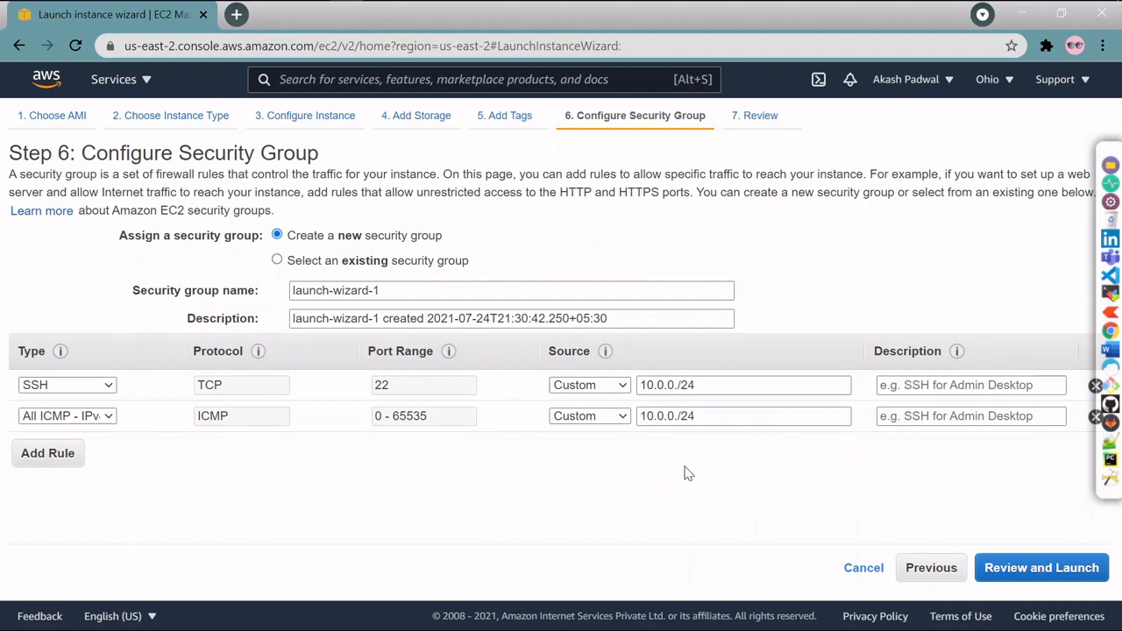
{"action": "left_click", "coordinate": [1016, 575]}
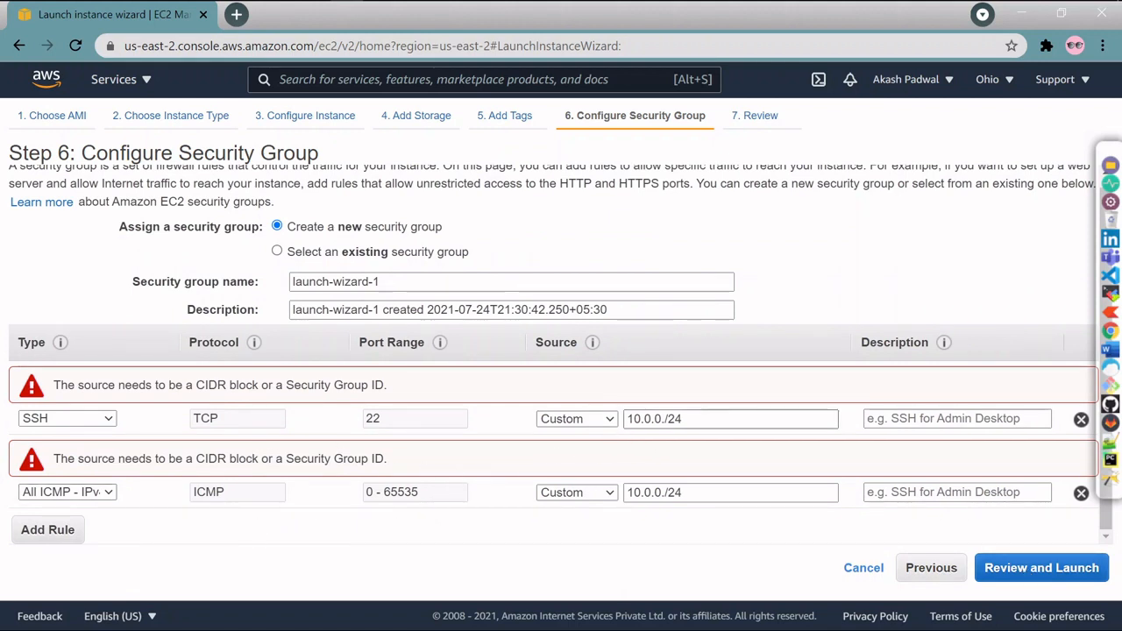
Correct the source of both the SSH and ICMP rules to 10.0.0.0/24 and proceed to the launch review.
{"action": "left_click", "coordinate": [662, 418]}
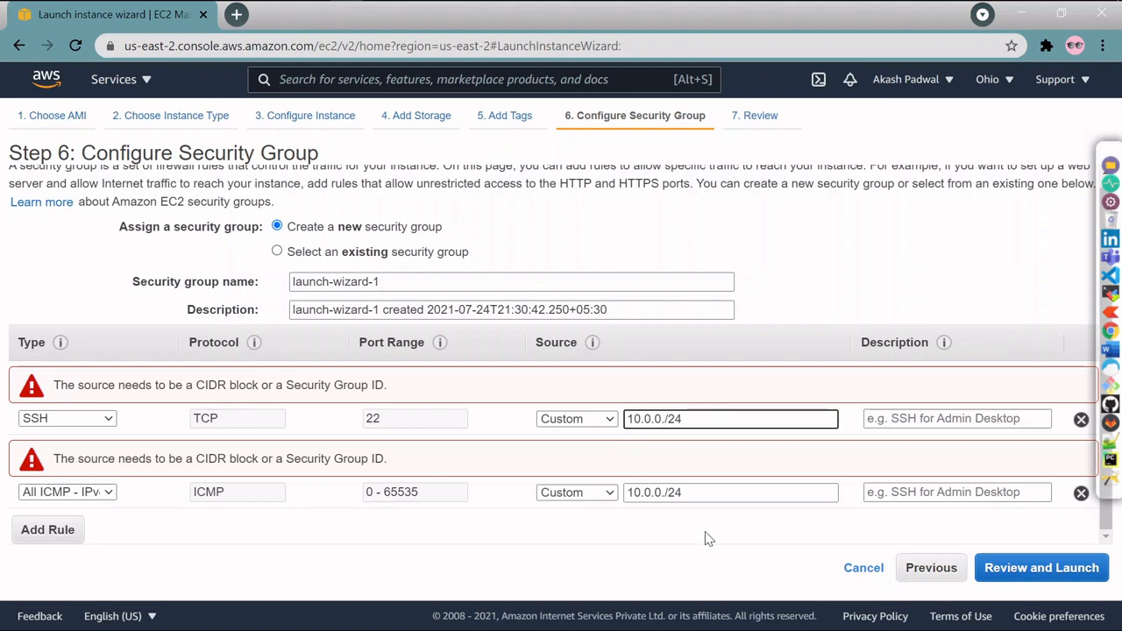
{"action": "type", "text": "0"}
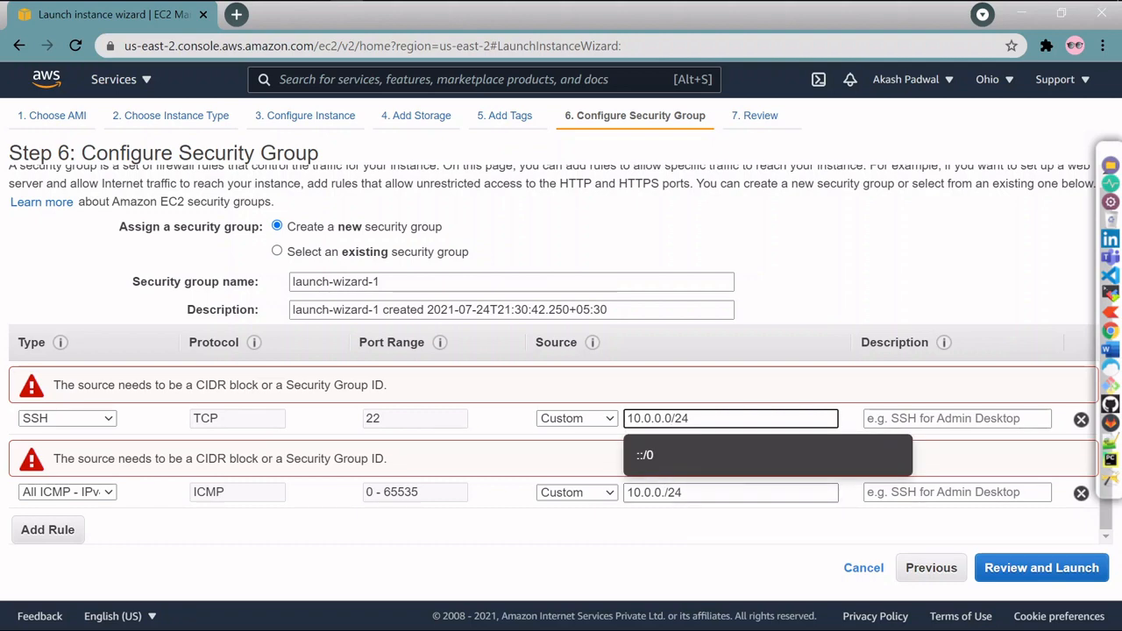
{"action": "left_click", "coordinate": [664, 491]}
{"action": "type", "text": "0"}
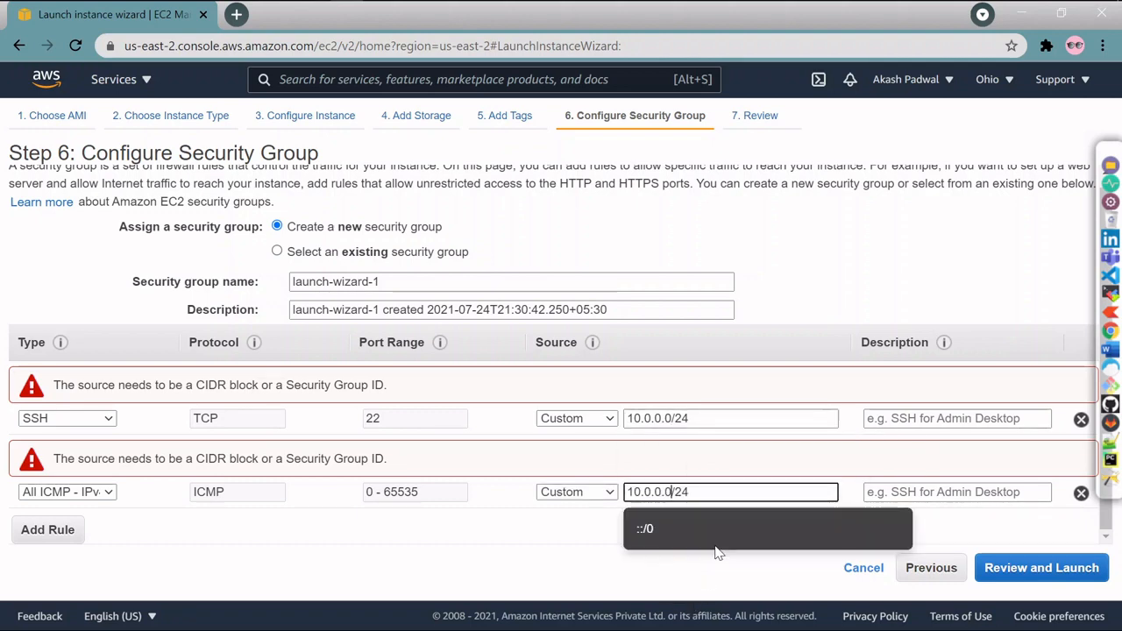
{"action": "left_click", "coordinate": [1019, 568]}
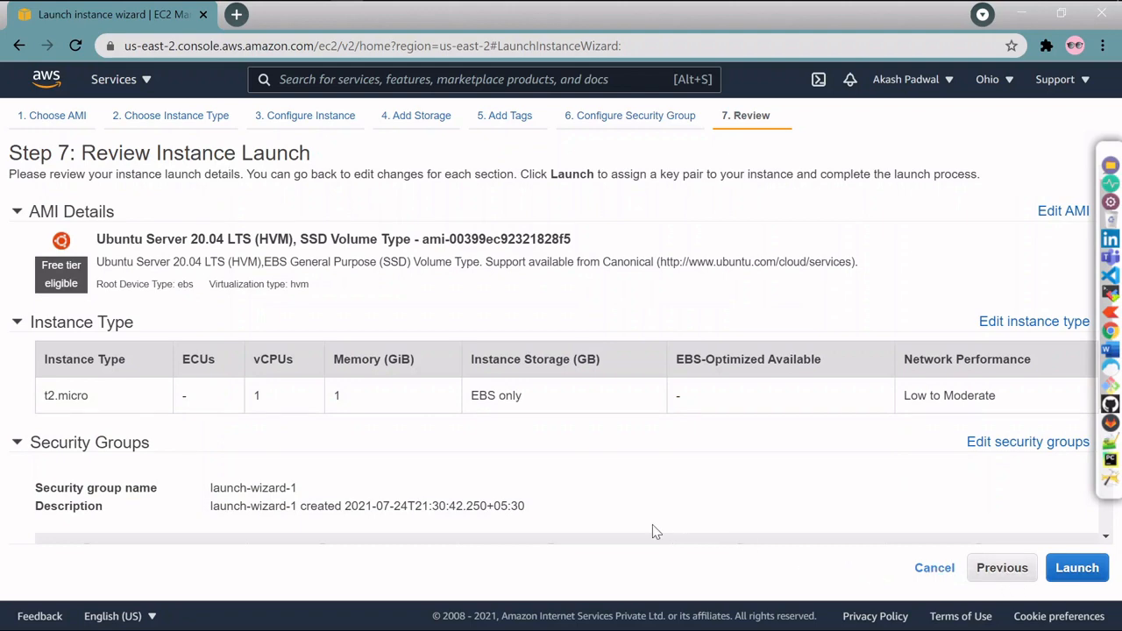
Launch the private instance with the preselected existing key pair, acknowledging access to its private key file.
{"action": "left_click", "coordinate": [1078, 567]}
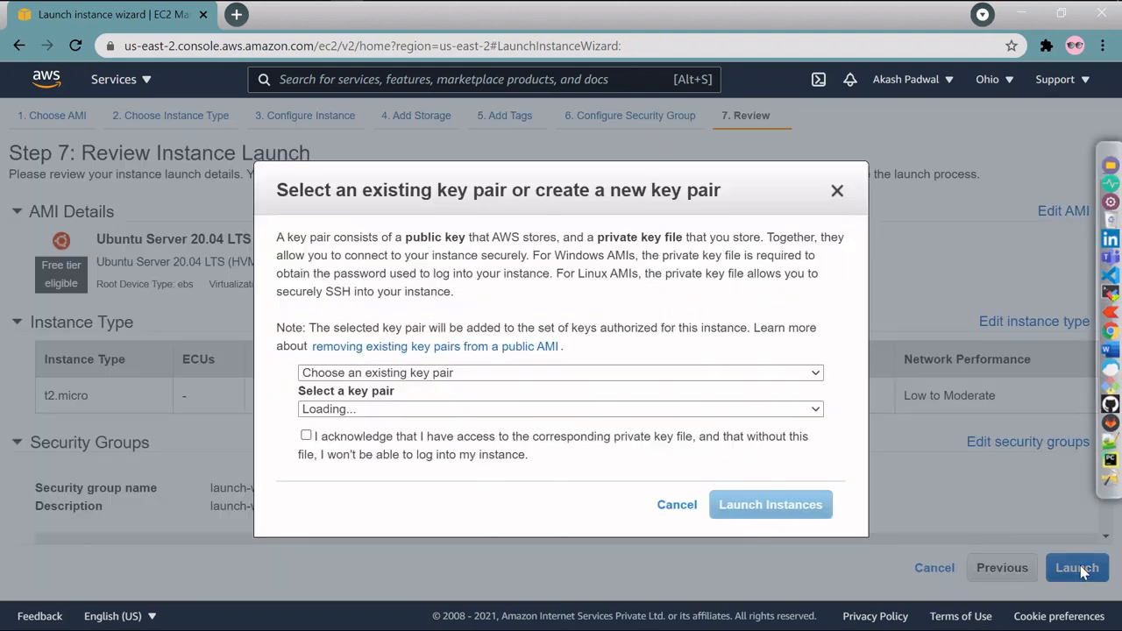
{"action": "left_click", "coordinate": [305, 437]}
{"action": "left_click", "coordinate": [798, 507]}
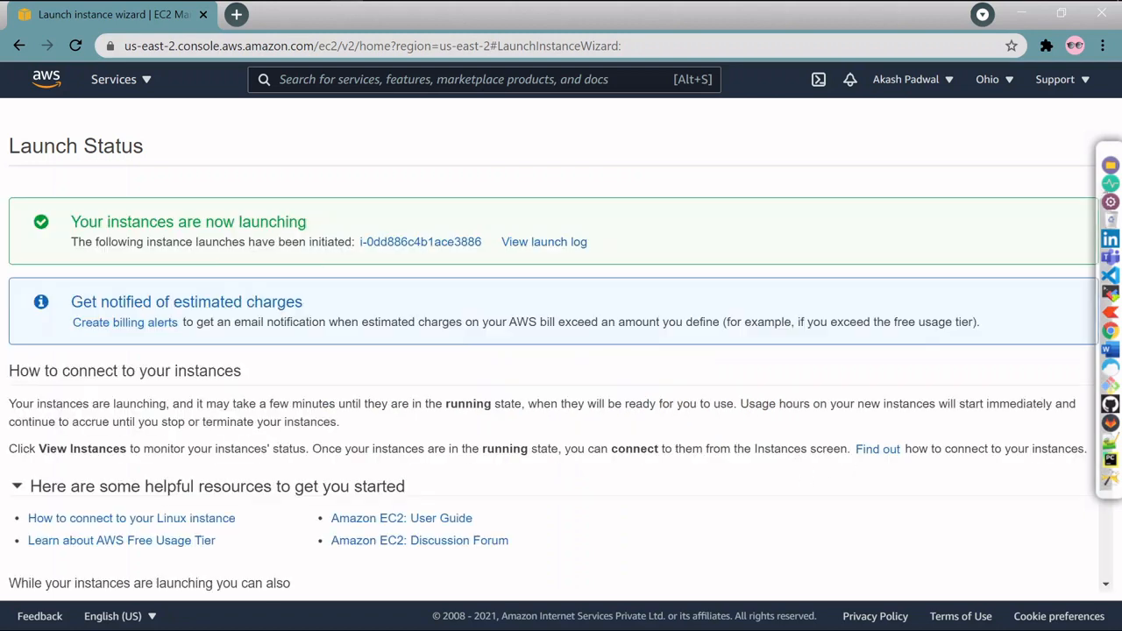
Return to the EC2 instances list, enlarge the list area to show every instance, and refresh it.
{"action": "scroll", "coordinate": [502, 379], "scroll_direction": "down", "scroll_amount": 3}
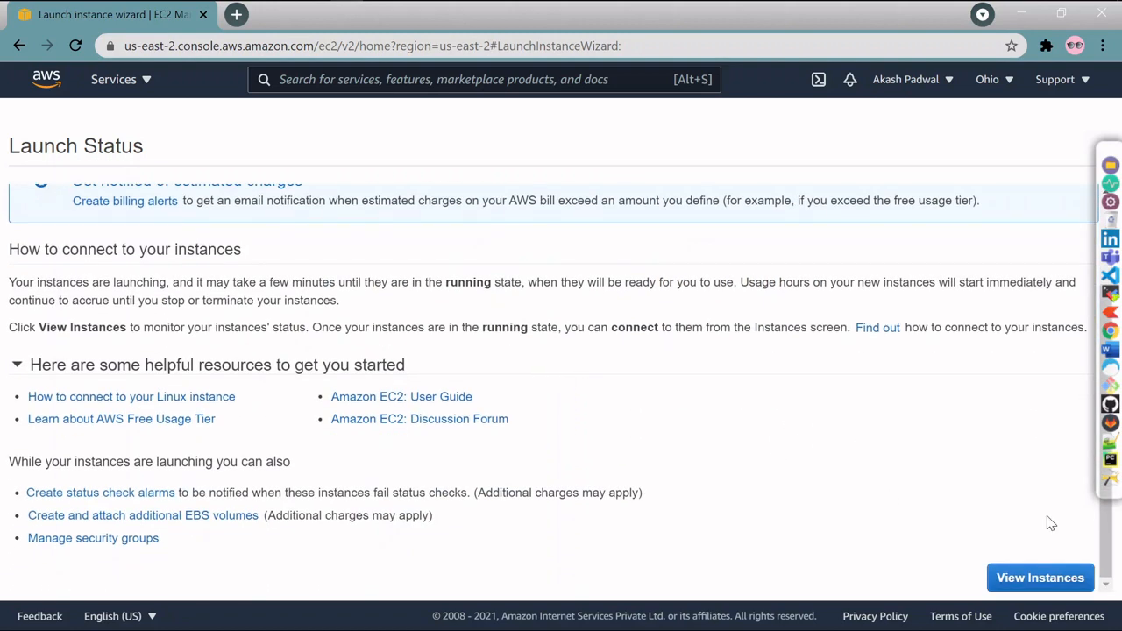
{"action": "left_click", "coordinate": [1039, 577]}
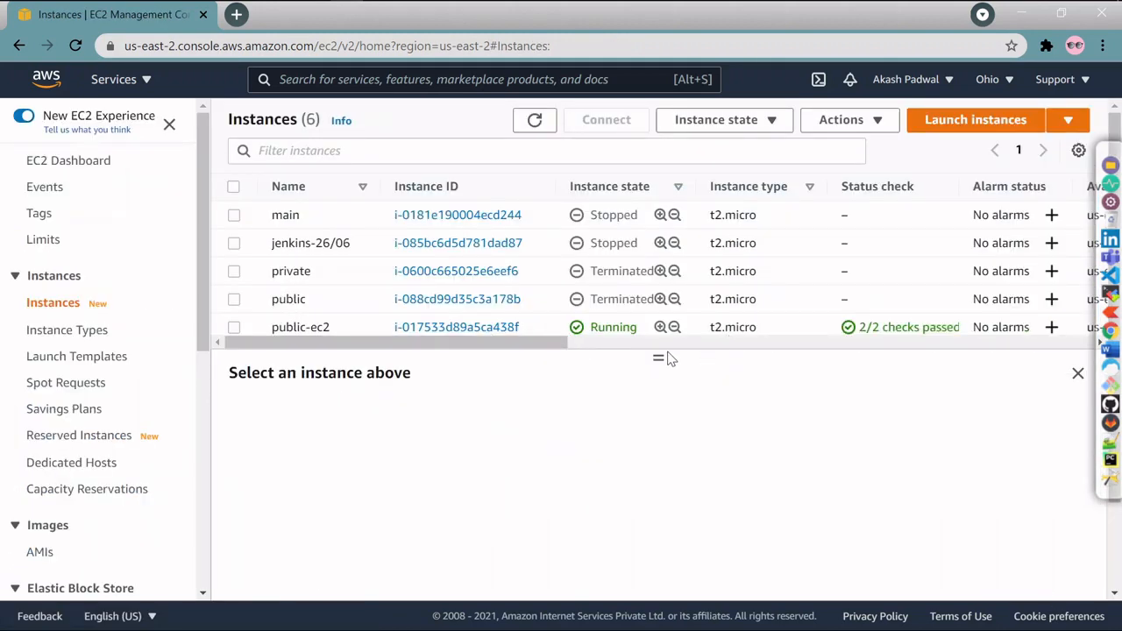
{"action": "left_click_drag", "start_coordinate": [657, 356], "coordinate": [665, 449]}
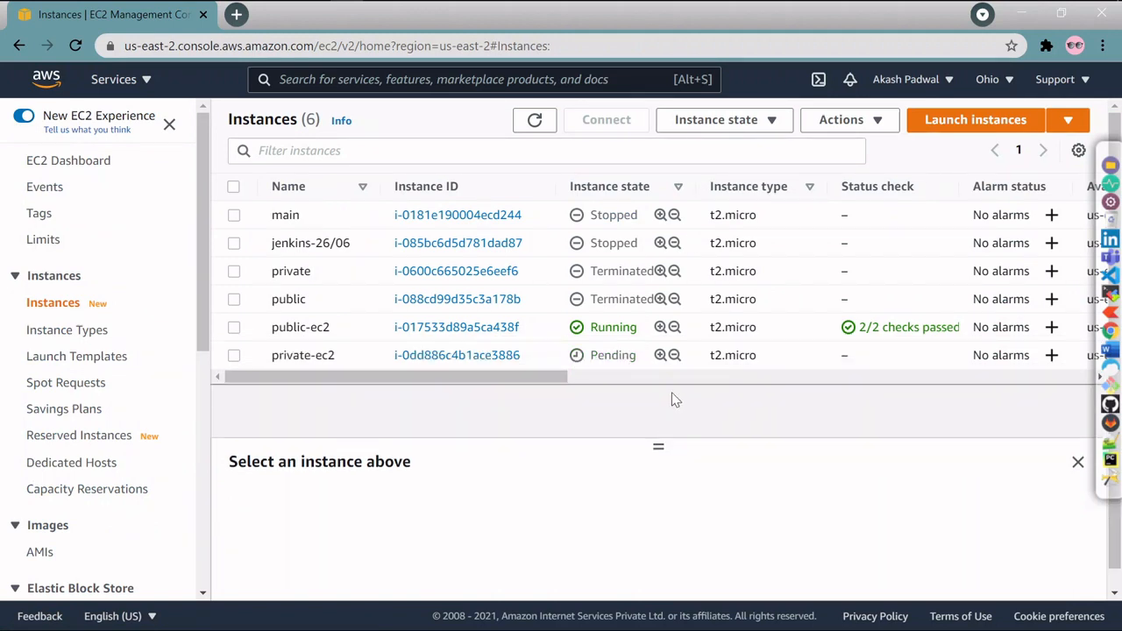
{"action": "left_click", "coordinate": [535, 121]}
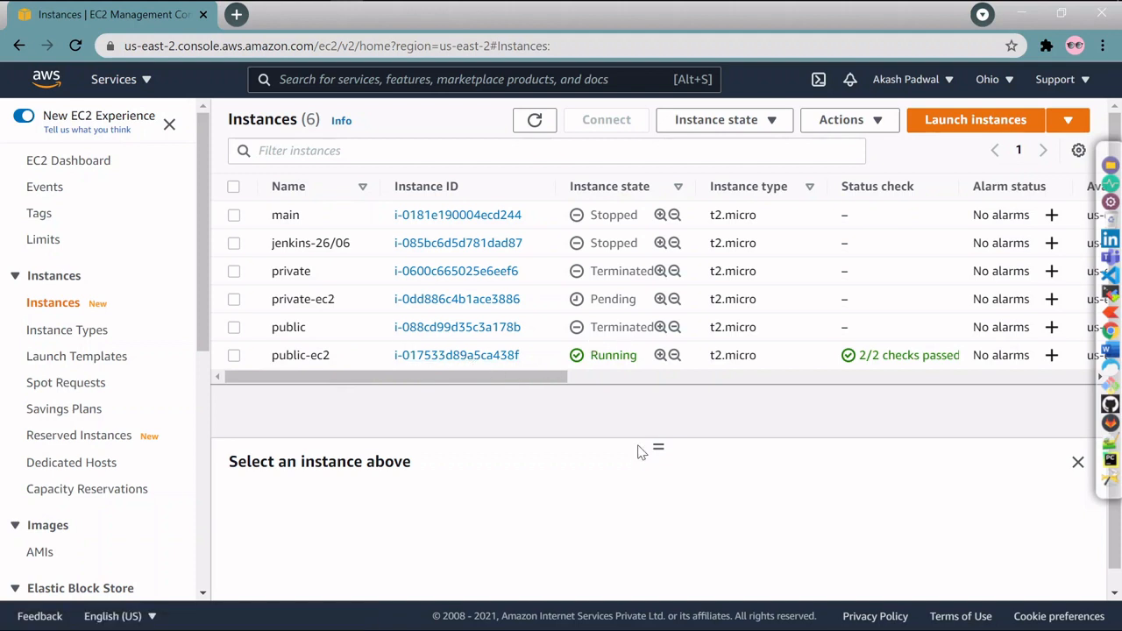
Switch to the PowerPoint slide show to review the points to be covered, and return to the AWS console.
{"action": "key", "text": "alt+Tab"}
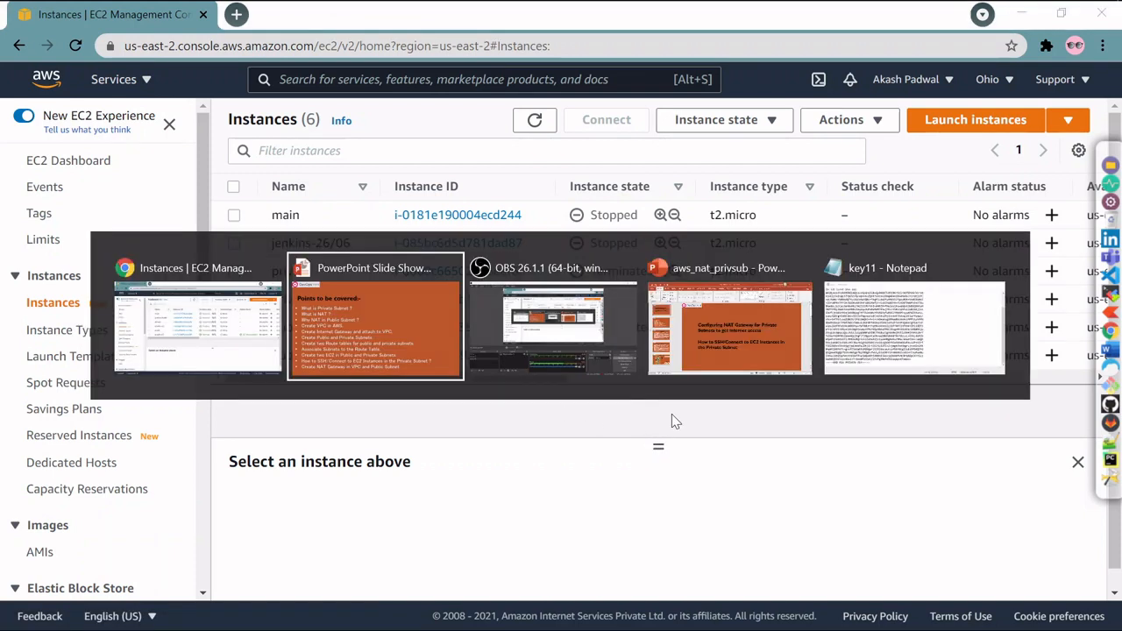
{"action": "left_click", "coordinate": [390, 327]}
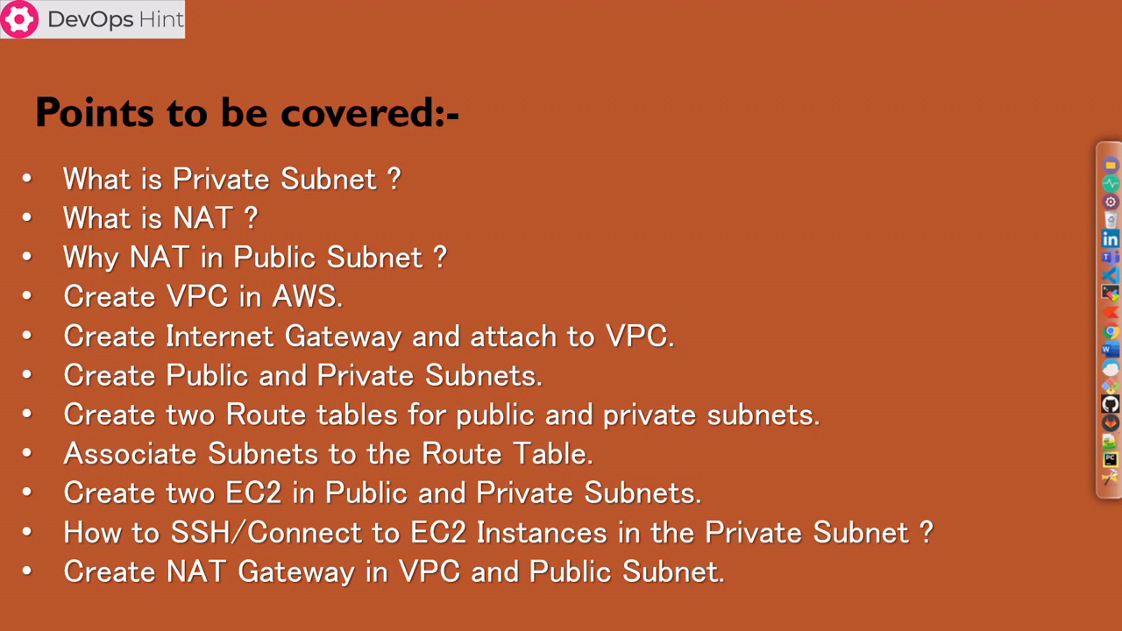
{"action": "key", "text": "alt+Tab"}
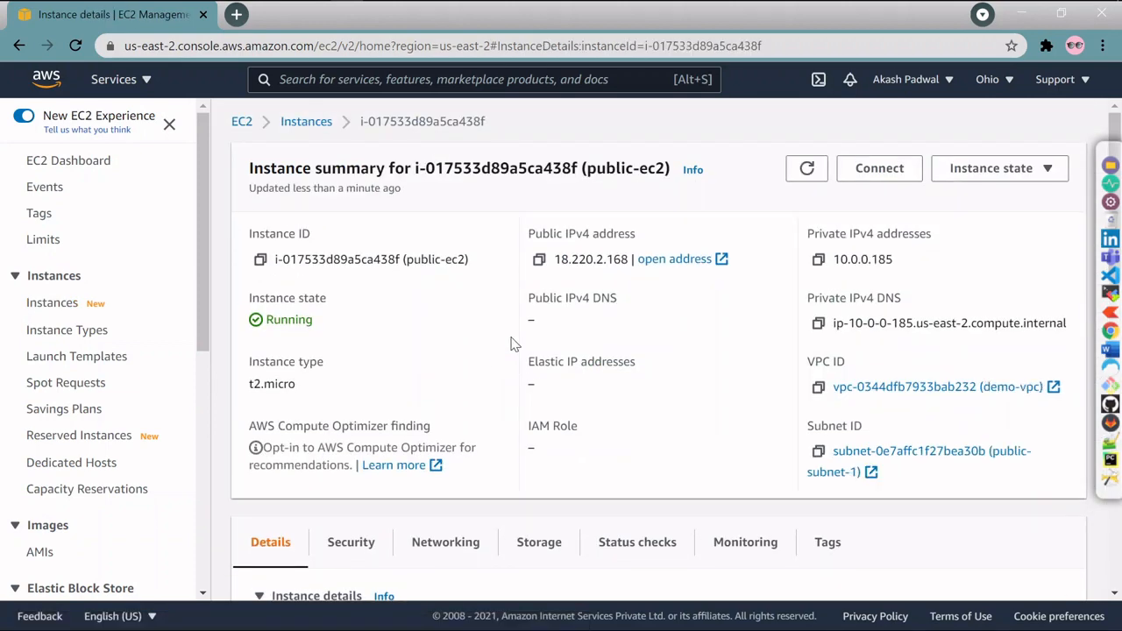
Copy public-ec2's public IPv4 address, switch to MobaXterm, and set up a new SSH session with remote host 18.220.2.168 and username ubuntu.
{"action": "left_click", "coordinate": [540, 259]}
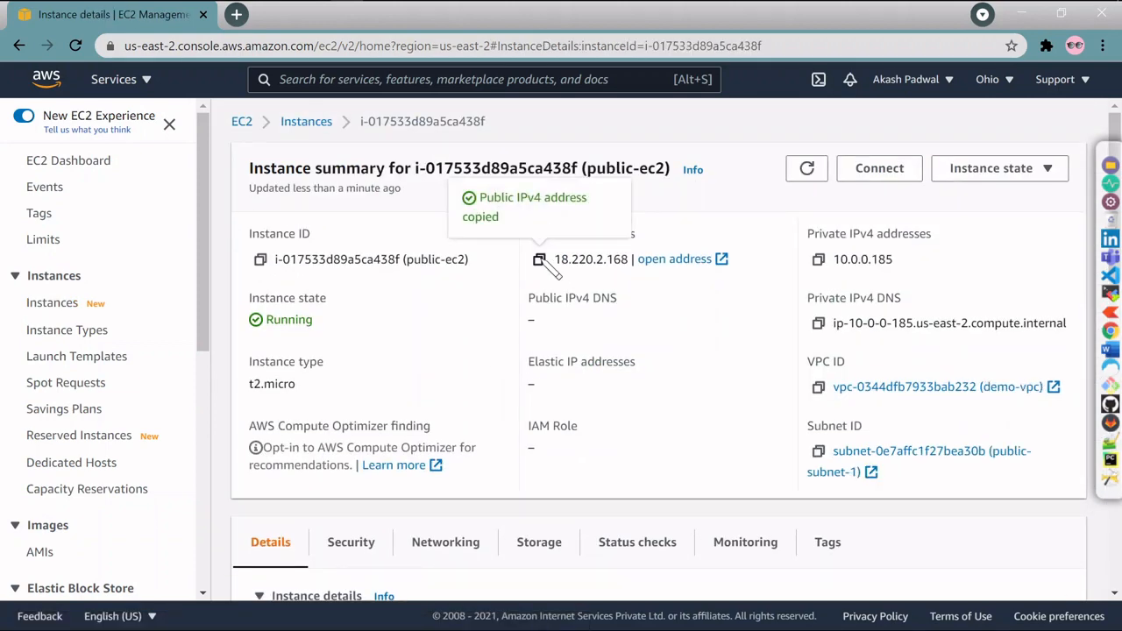
{"action": "left_click", "coordinate": [1109, 300]}
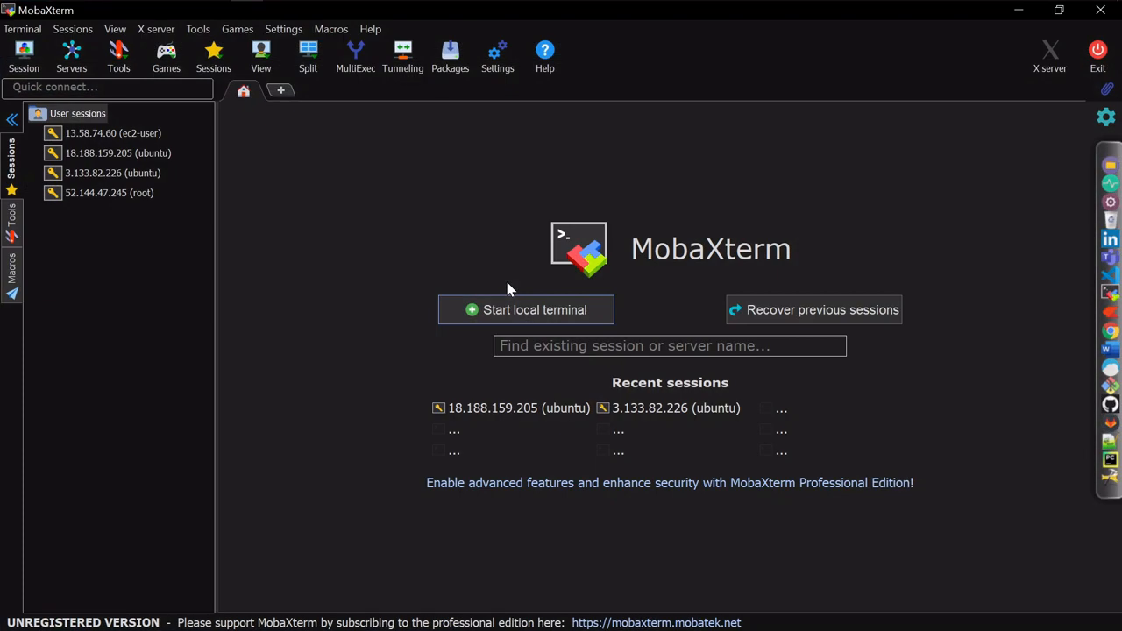
{"action": "left_click", "coordinate": [30, 63]}
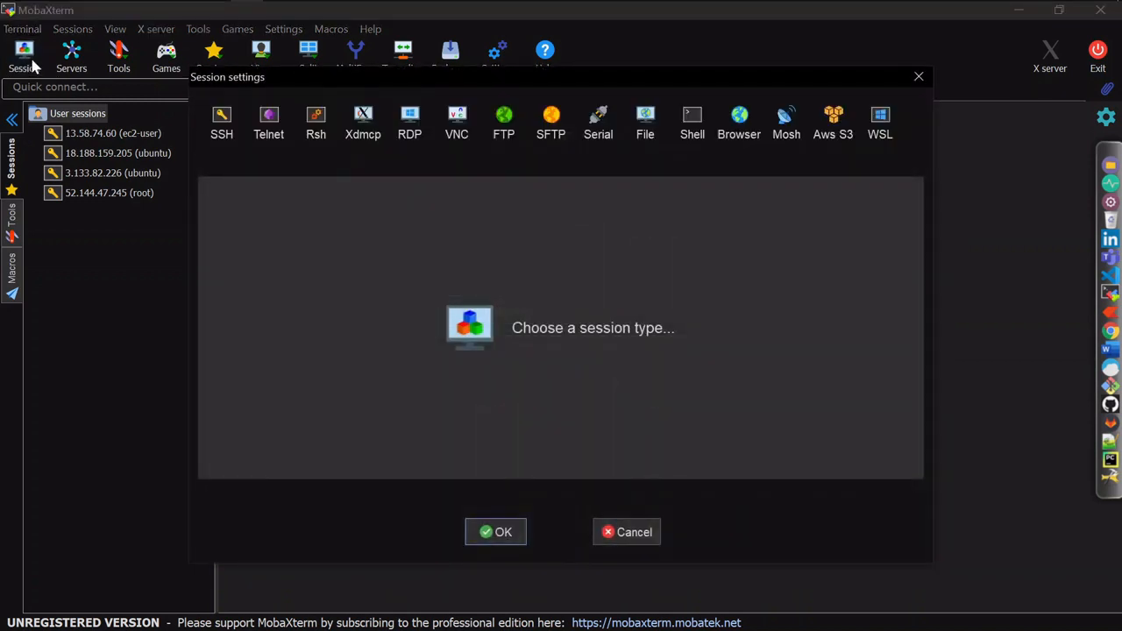
{"action": "left_click", "coordinate": [237, 134]}
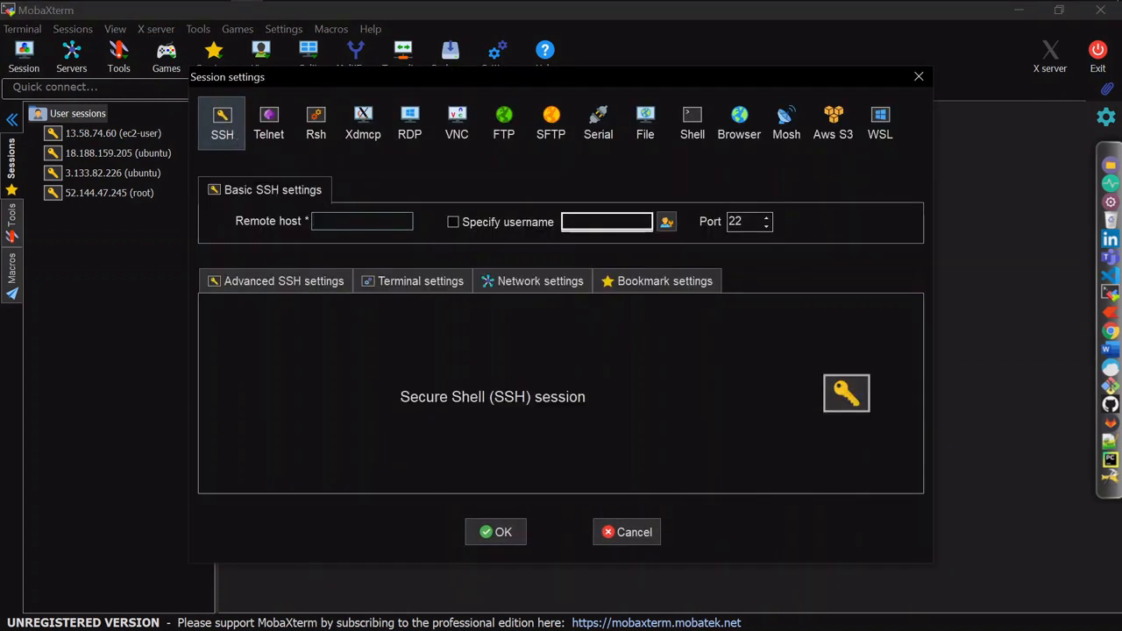
{"action": "key", "text": "ctrl+v"}
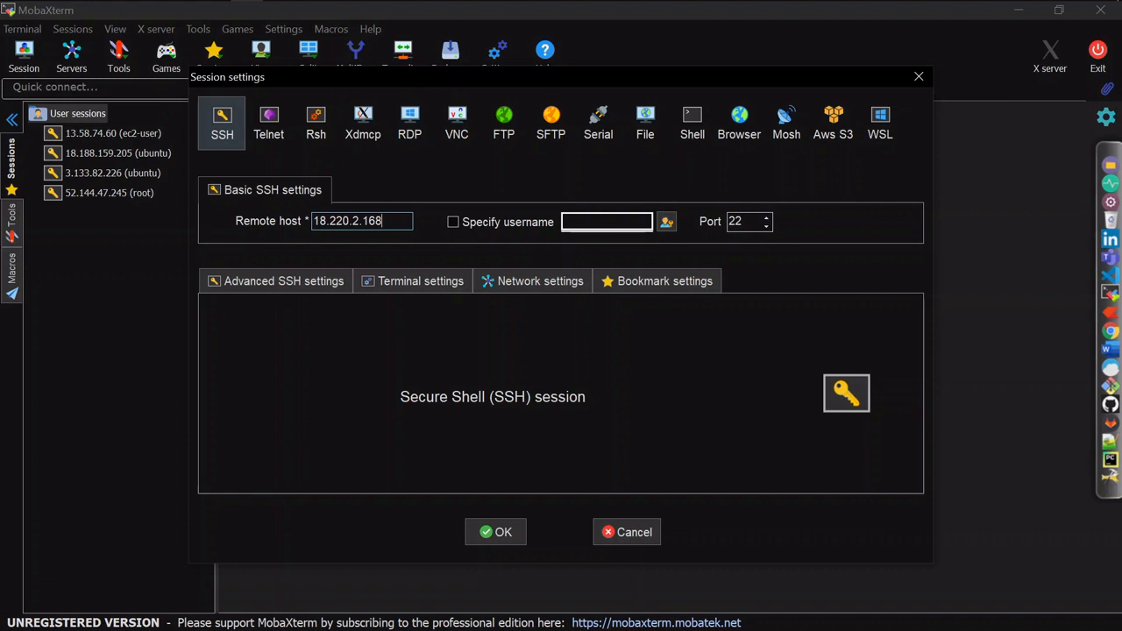
{"action": "left_click", "coordinate": [453, 222]}
{"action": "type", "text": "ubuntu"}
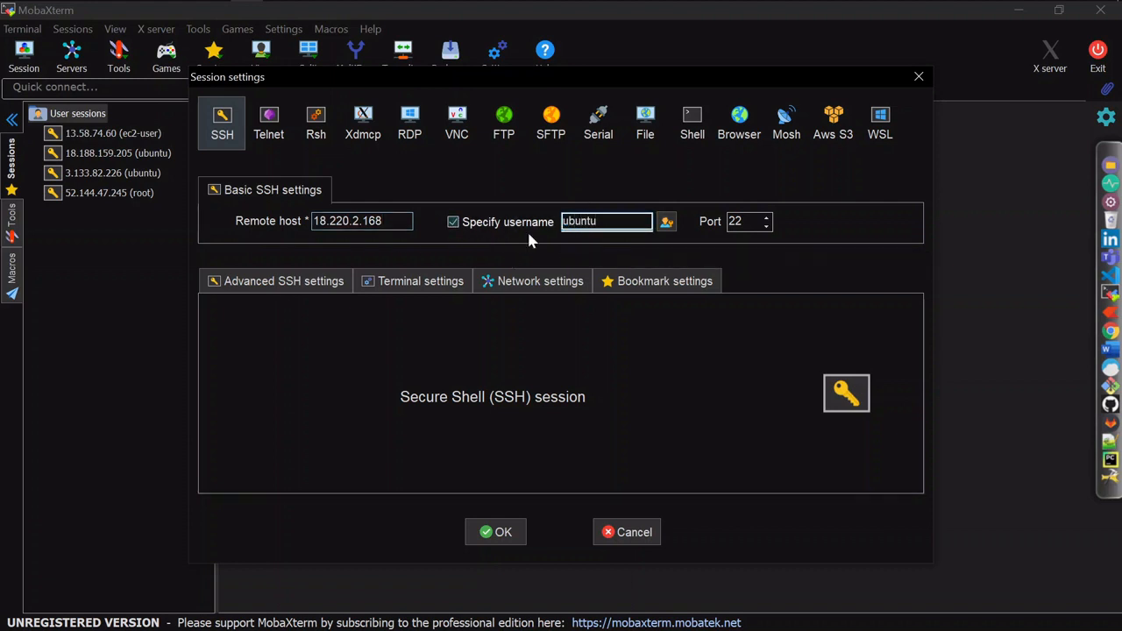
Set the SSH session to use the private key file key11.pem from Downloads and connect to the public instance.
{"action": "left_click", "coordinate": [289, 279]}
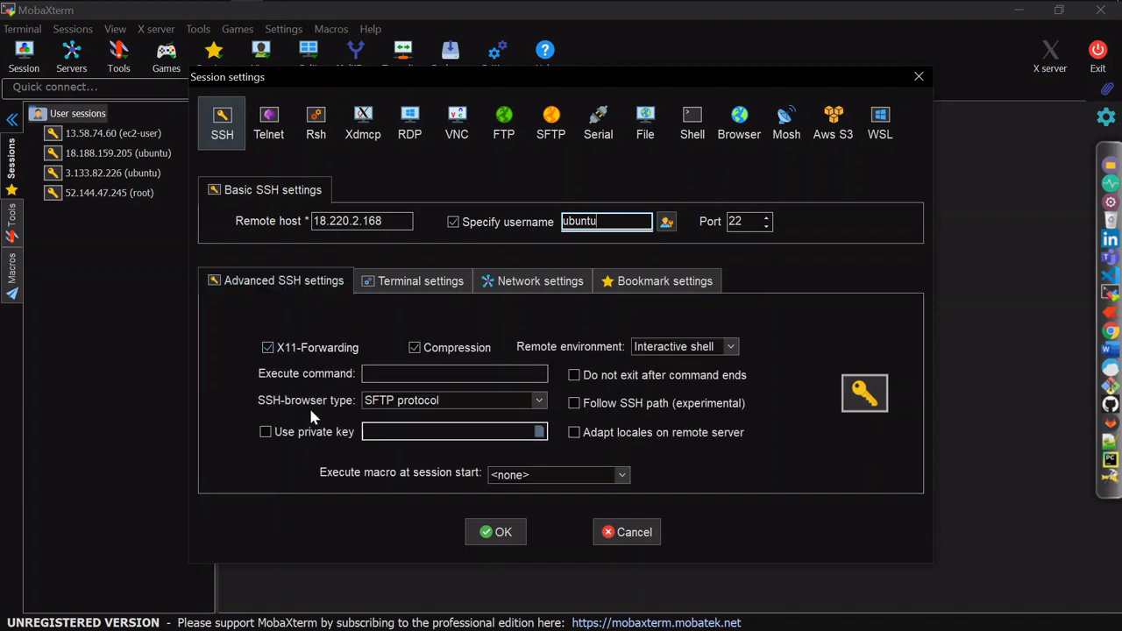
{"action": "left_click", "coordinate": [266, 431]}
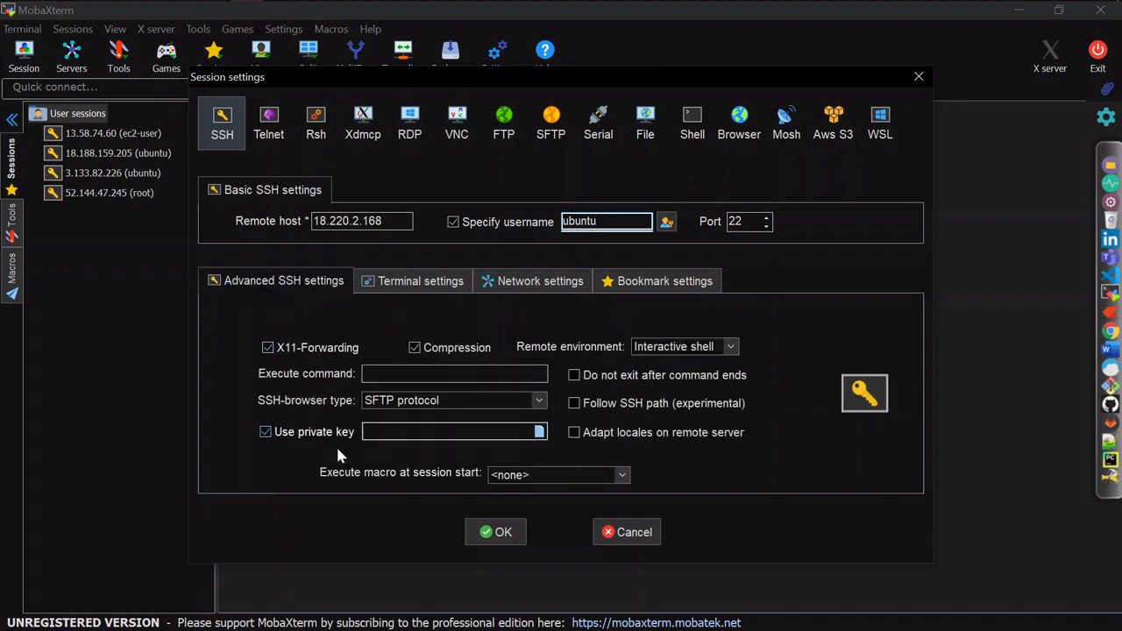
{"action": "left_click", "coordinate": [538, 432]}
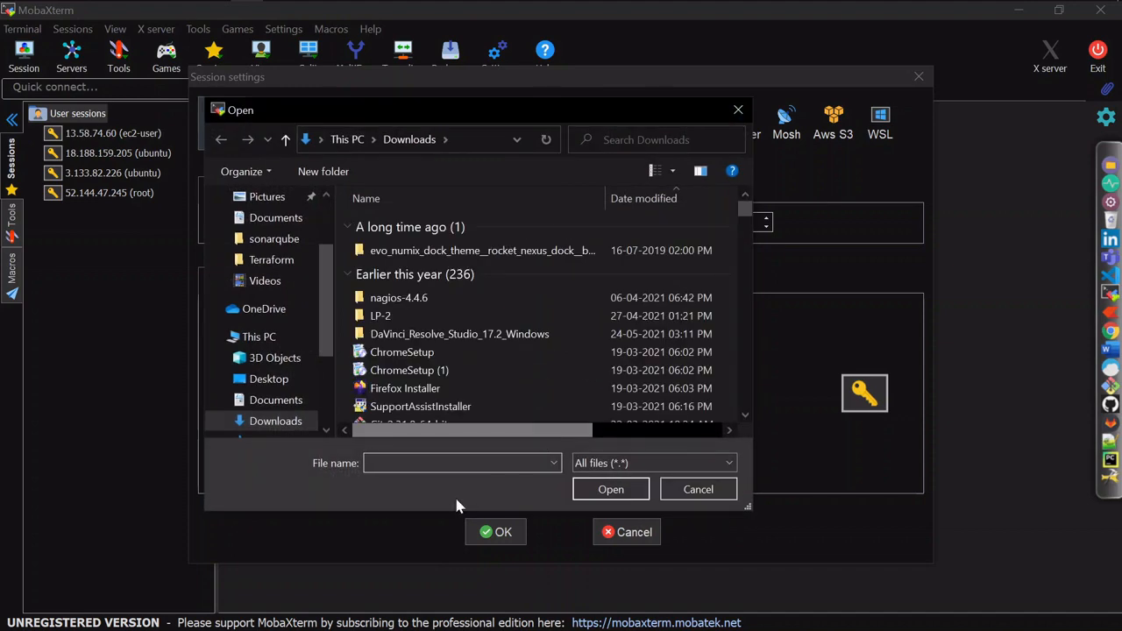
{"action": "type", "text": "key"}
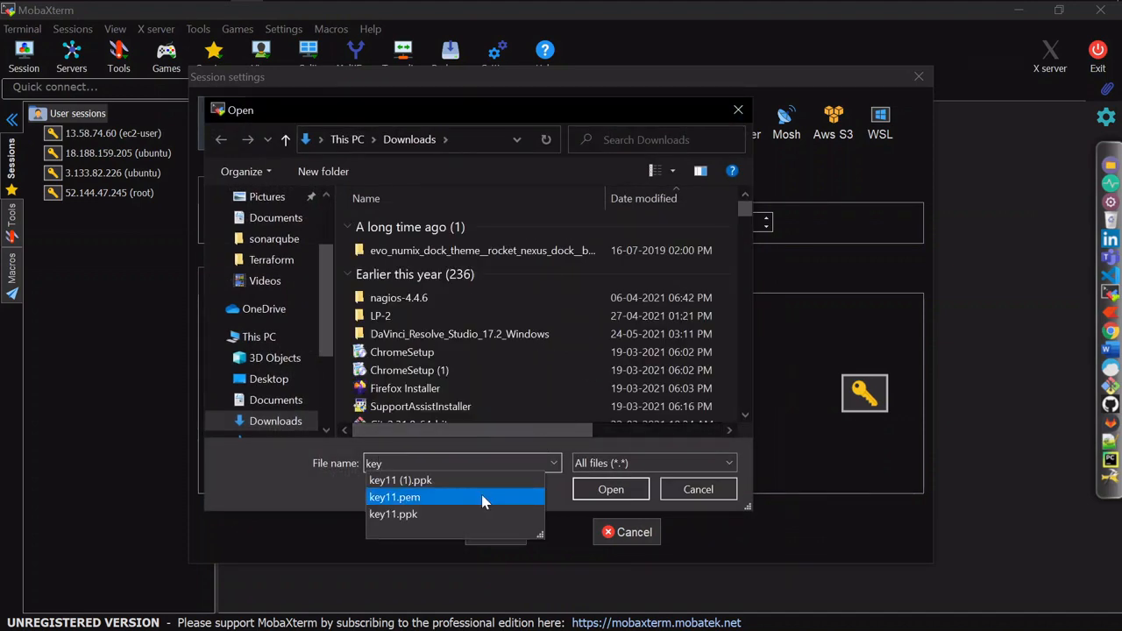
{"action": "left_click", "coordinate": [482, 497]}
{"action": "left_click", "coordinate": [611, 489]}
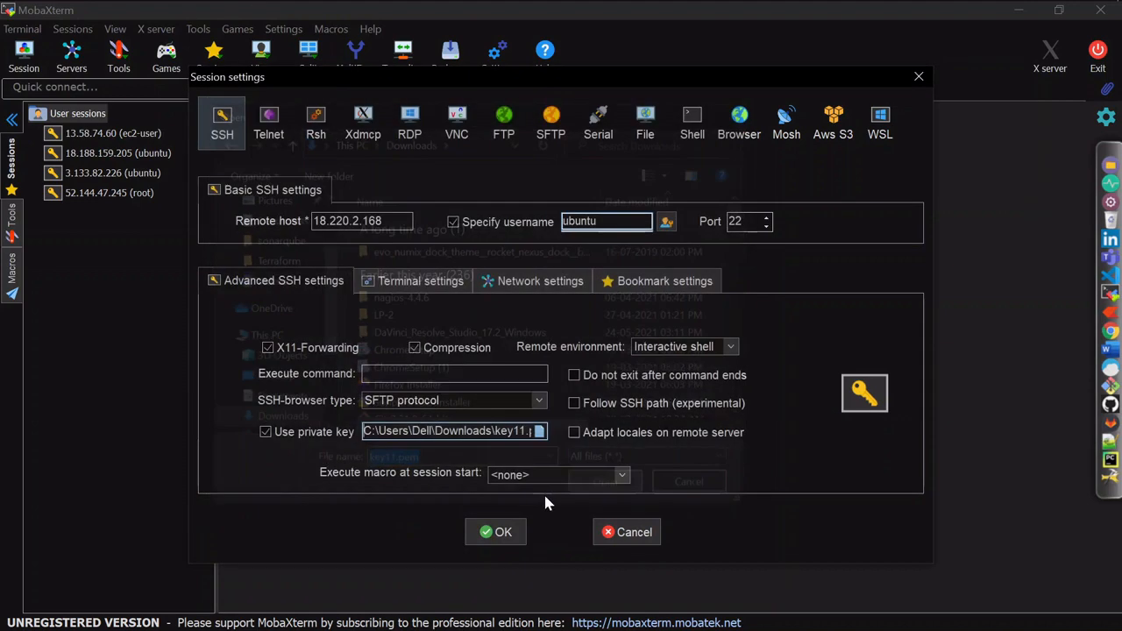
{"action": "left_click", "coordinate": [498, 532]}
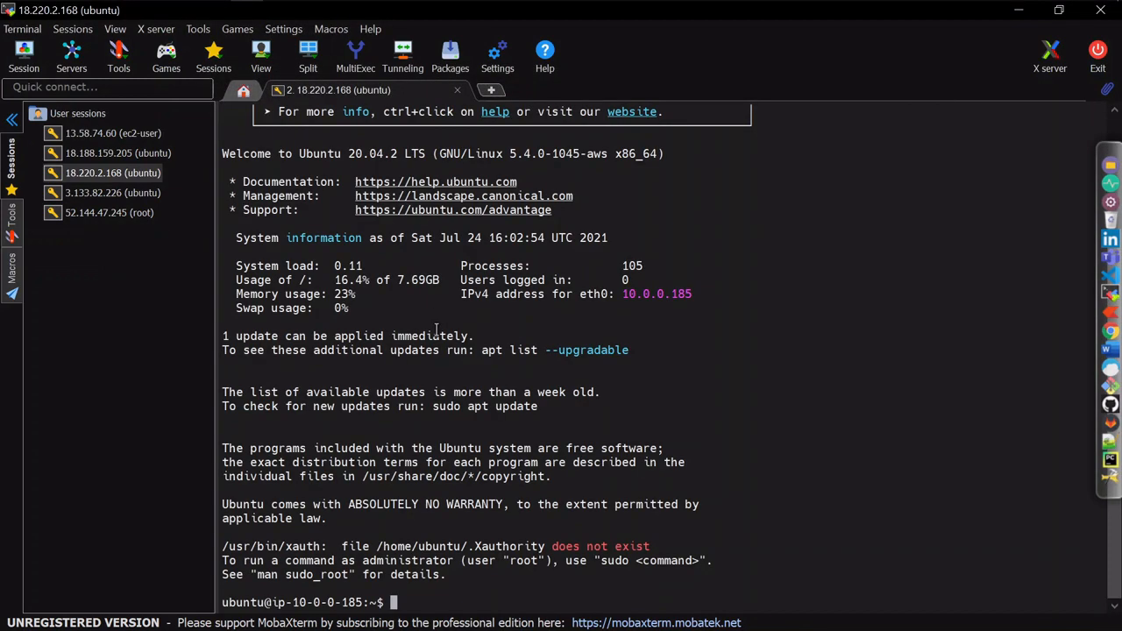
Clear the terminal, test the public instance's internet access with ping google.com, and stop the ping.
{"action": "type", "text": "clear"}
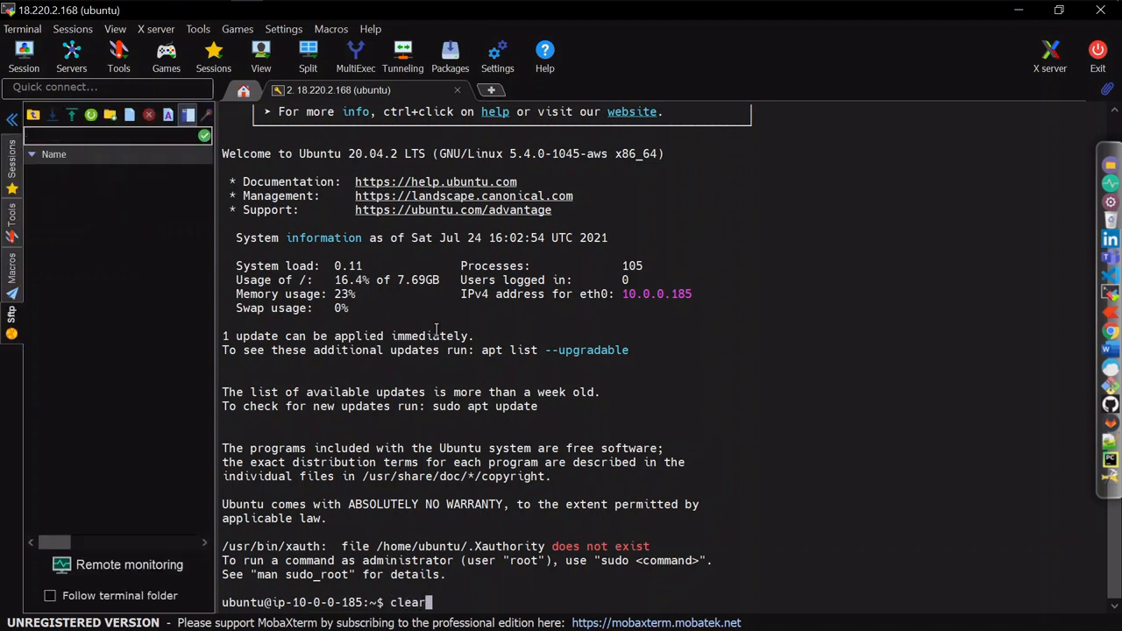
{"action": "key", "text": "Return"}
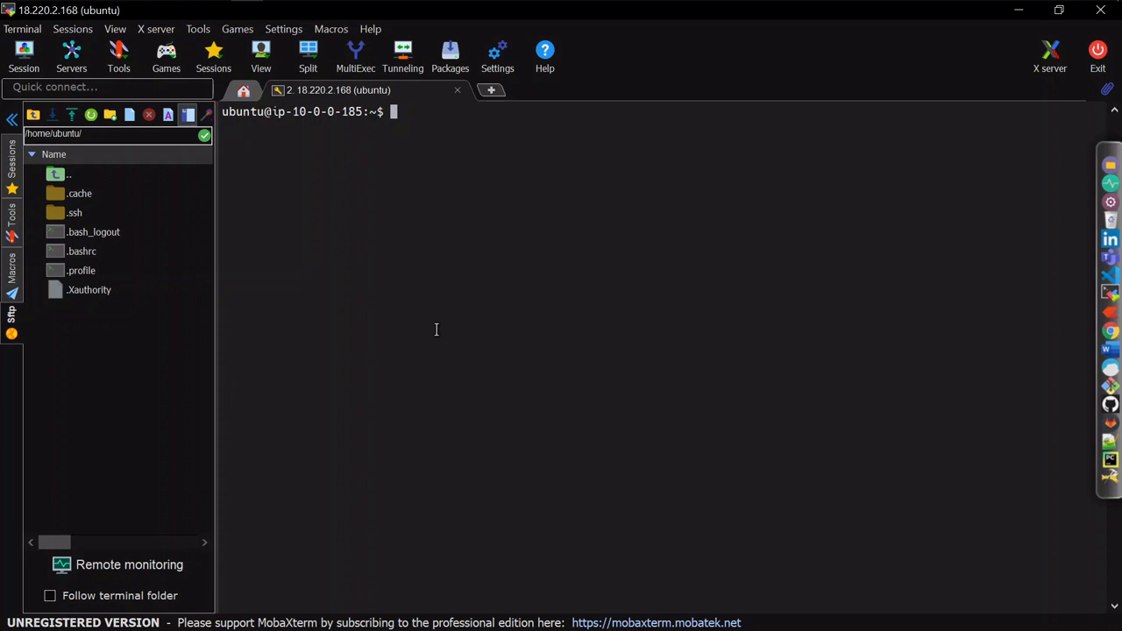
{"action": "type", "text": "ping google.com"}
{"action": "key", "text": "Return"}
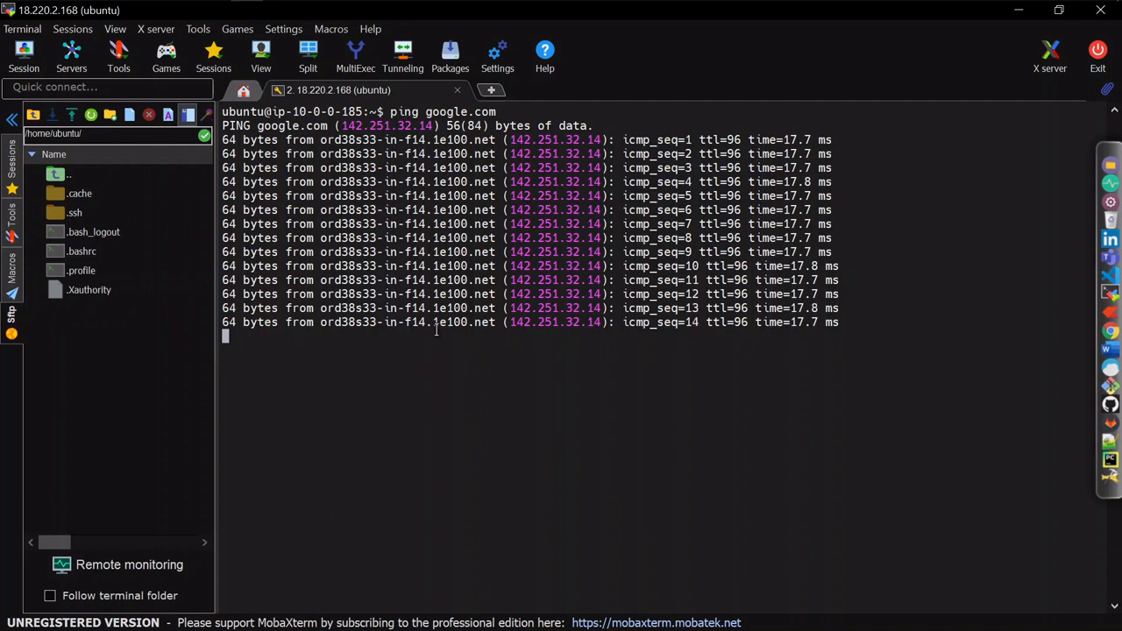
{"action": "key", "text": "ctrl+c"}
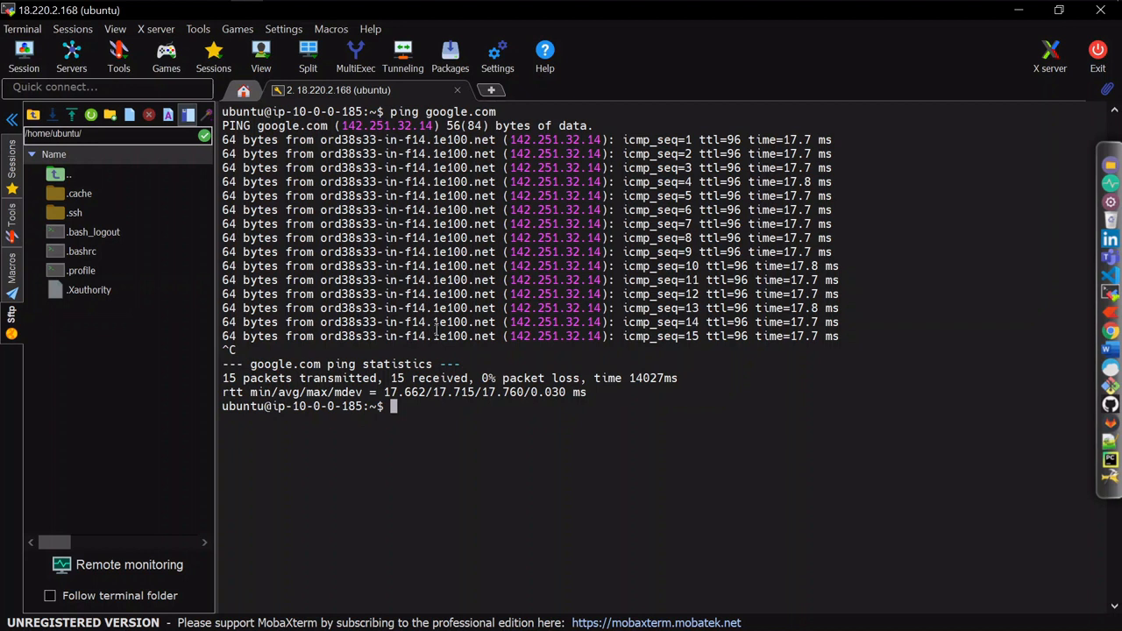
Create key11.pem on the public instance with sudo nano, and copy the whole private key from the key11 file in Notepad.
{"action": "type", "text": "sudo nano key11.pem"}
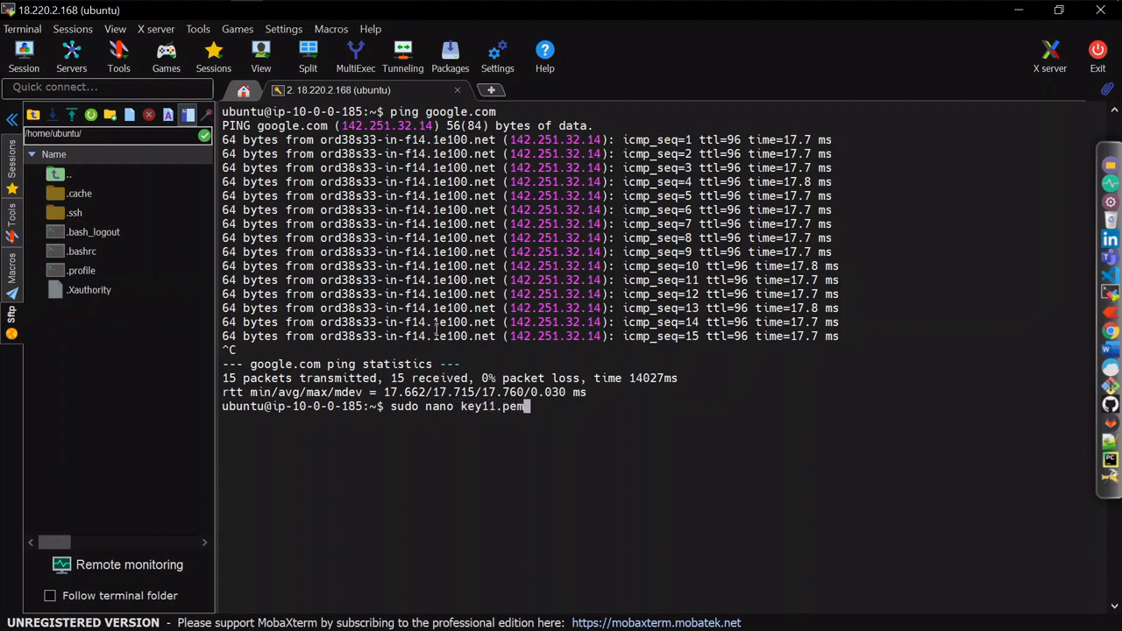
{"action": "key", "text": "Return"}
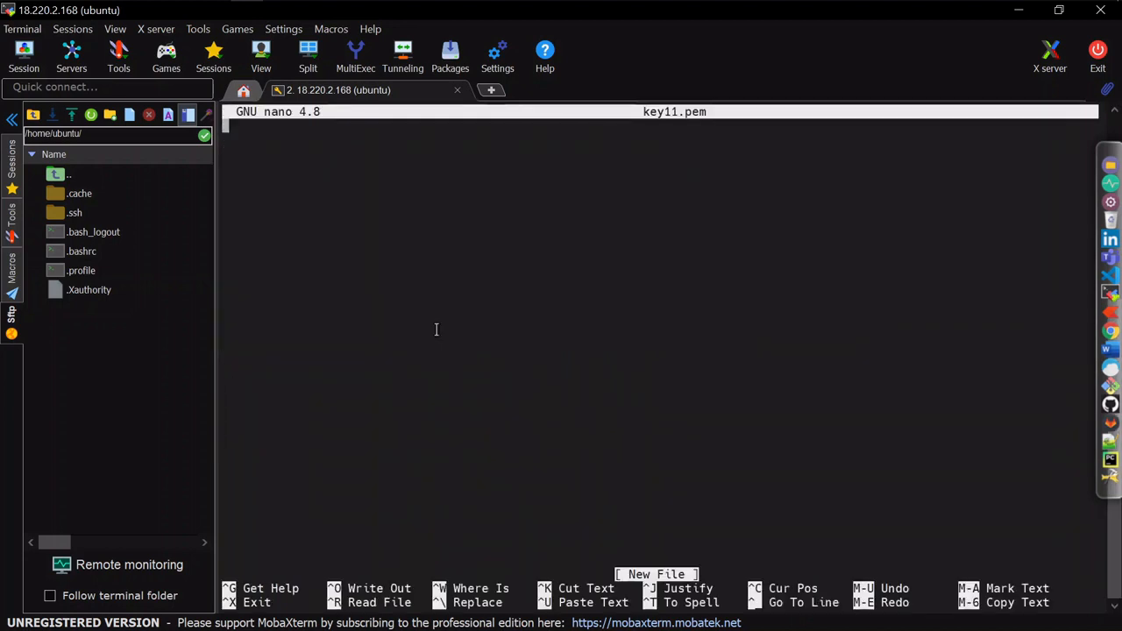
{"action": "key", "text": "alt+Tab"}
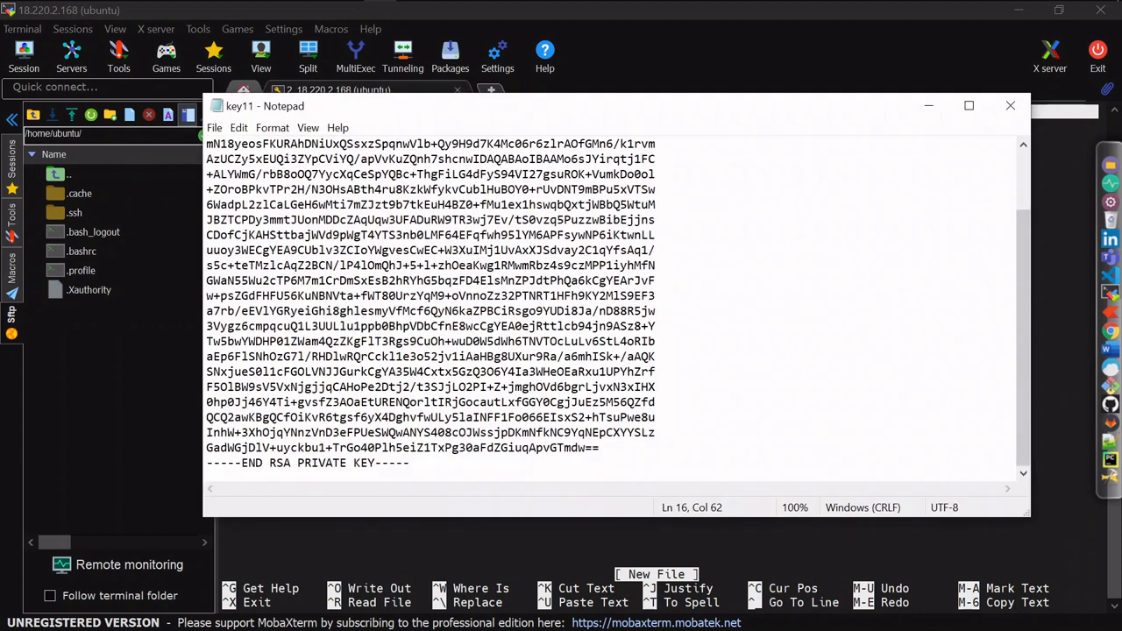
{"action": "left_click", "coordinate": [621, 265]}
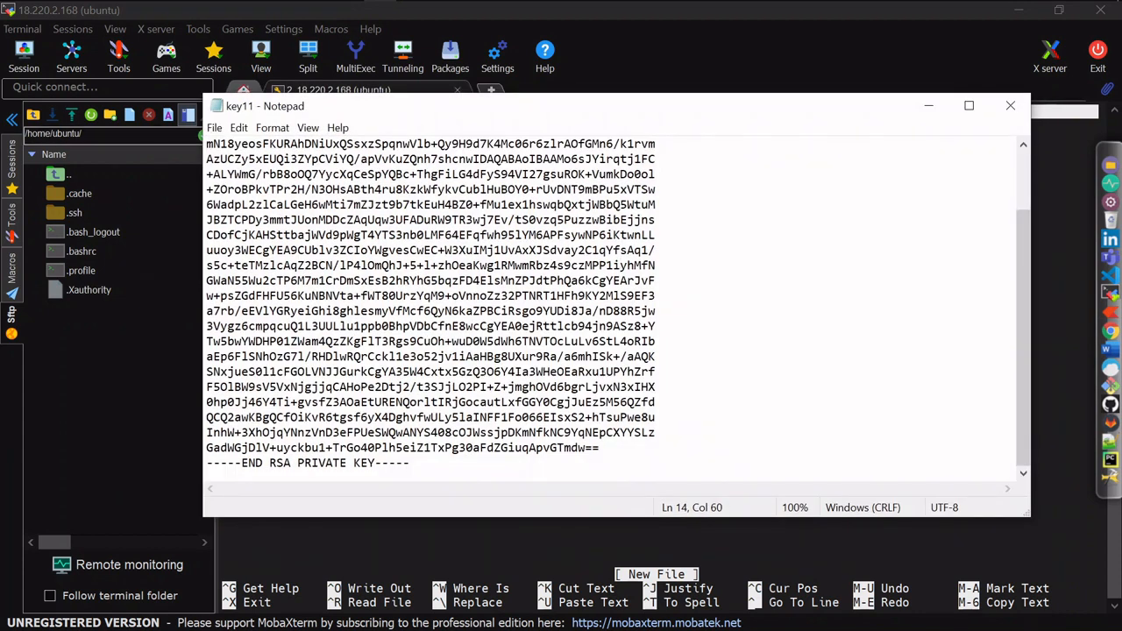
{"action": "scroll", "coordinate": [622, 265], "scroll_direction": "up", "scroll_amount": 2}
{"action": "left_click", "coordinate": [585, 250]}
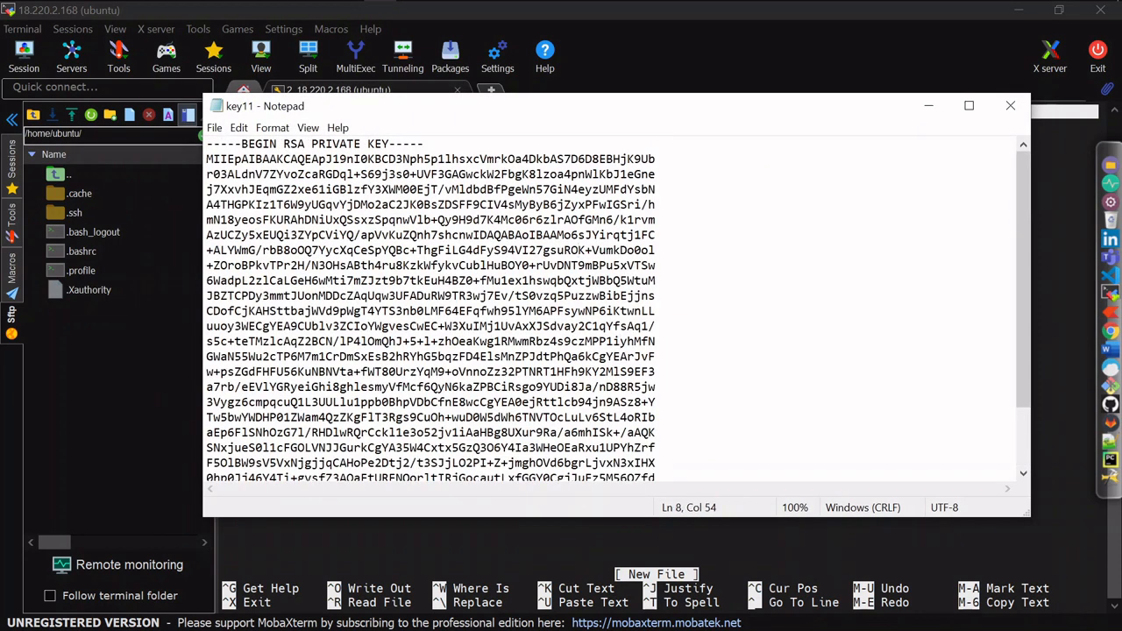
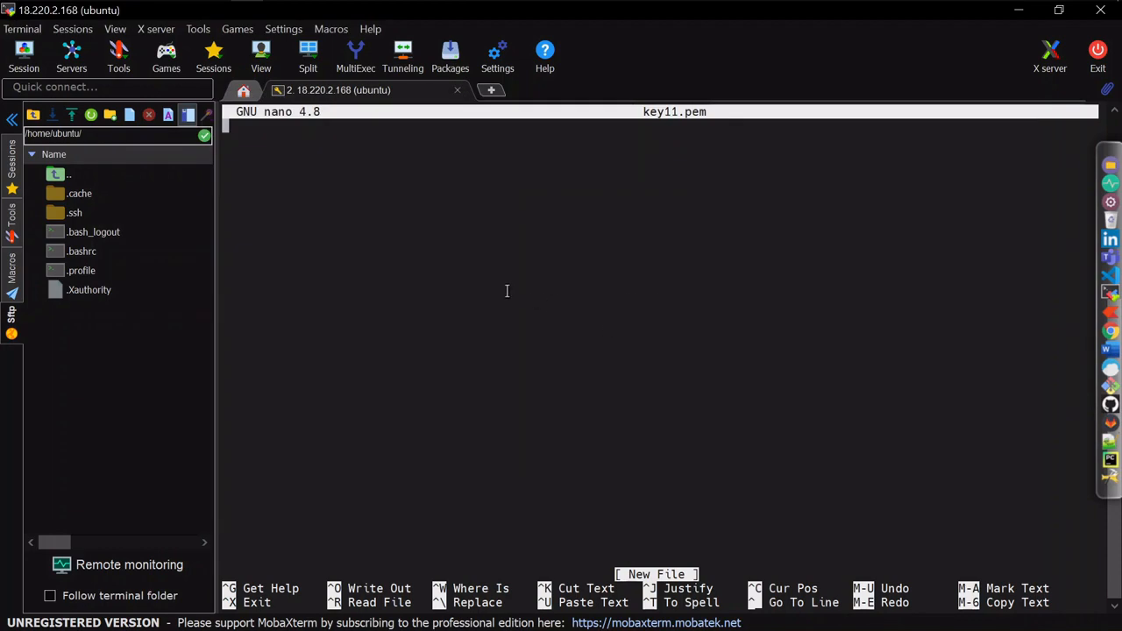
Paste the copied private key into key11.pem, confirm the multi-line paste, save the file under the same name, and exit nano.
{"action": "right_click", "coordinate": [504, 289]}
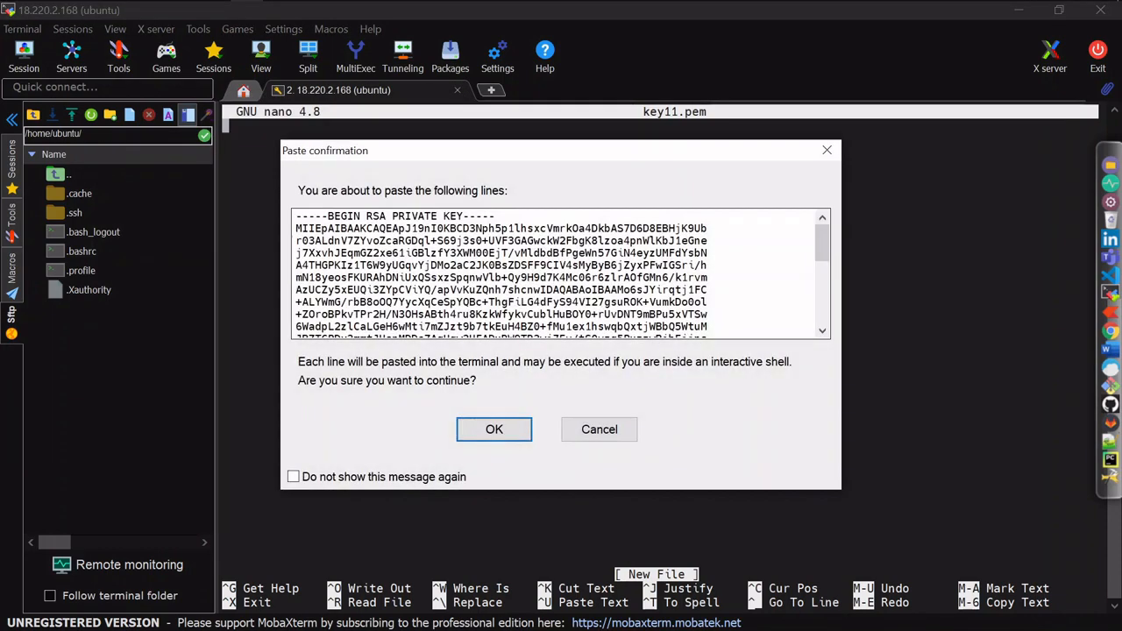
{"action": "left_click", "coordinate": [493, 430]}
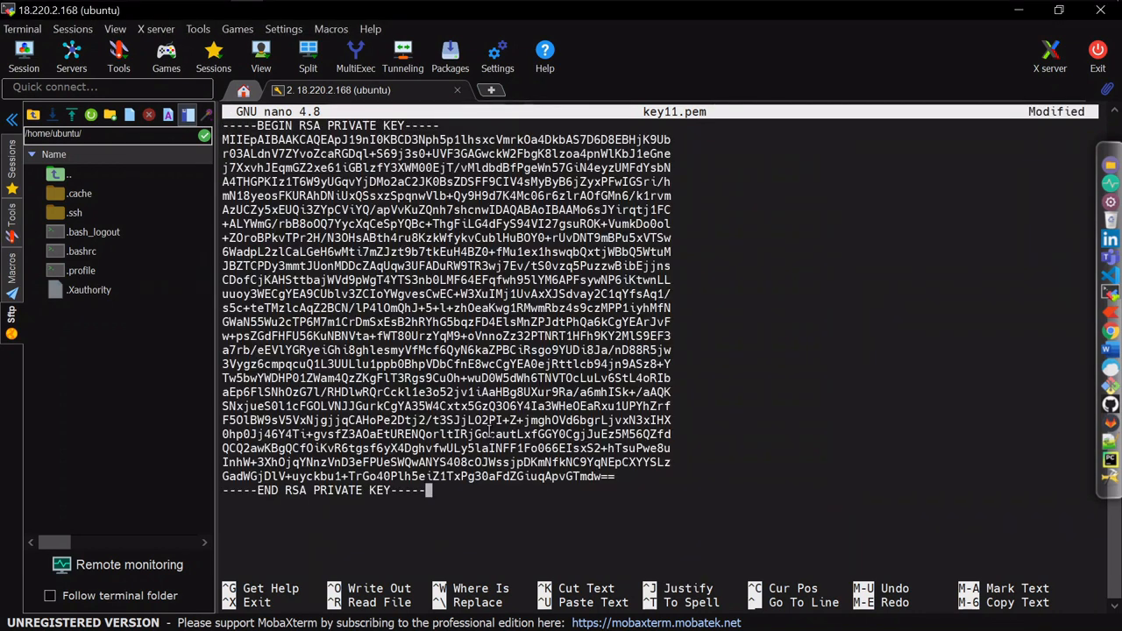
{"action": "key", "text": "ctrl+o"}
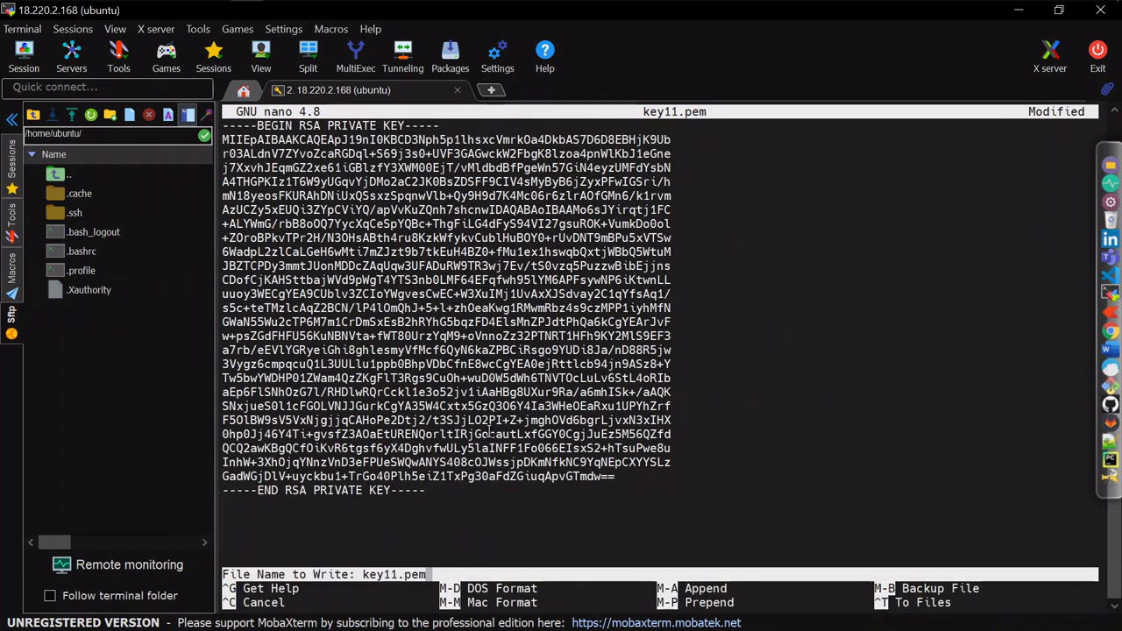
{"action": "key", "text": "Return"}
{"action": "key", "text": "ctrl+x"}
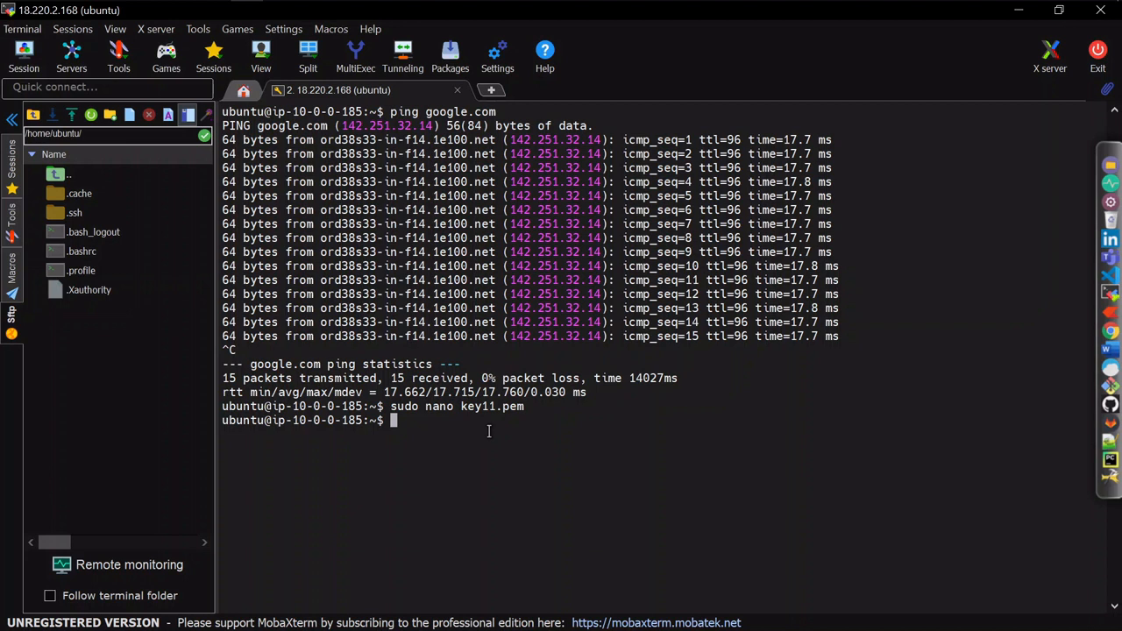
Restrict the key file's permissions by running sudo chmod 400 key11.pem.
{"action": "type", "text": "sudo chmod 400 key1"}
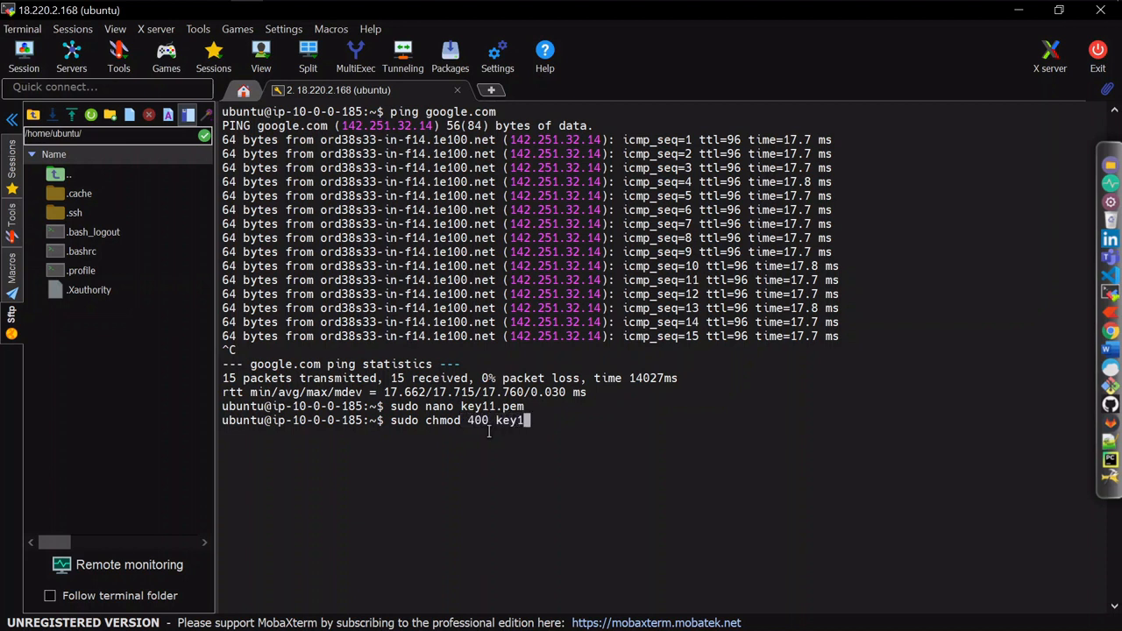
{"action": "key", "text": "Tab"}
{"action": "key", "text": "BackSpace"}
{"action": "key", "text": "Return"}
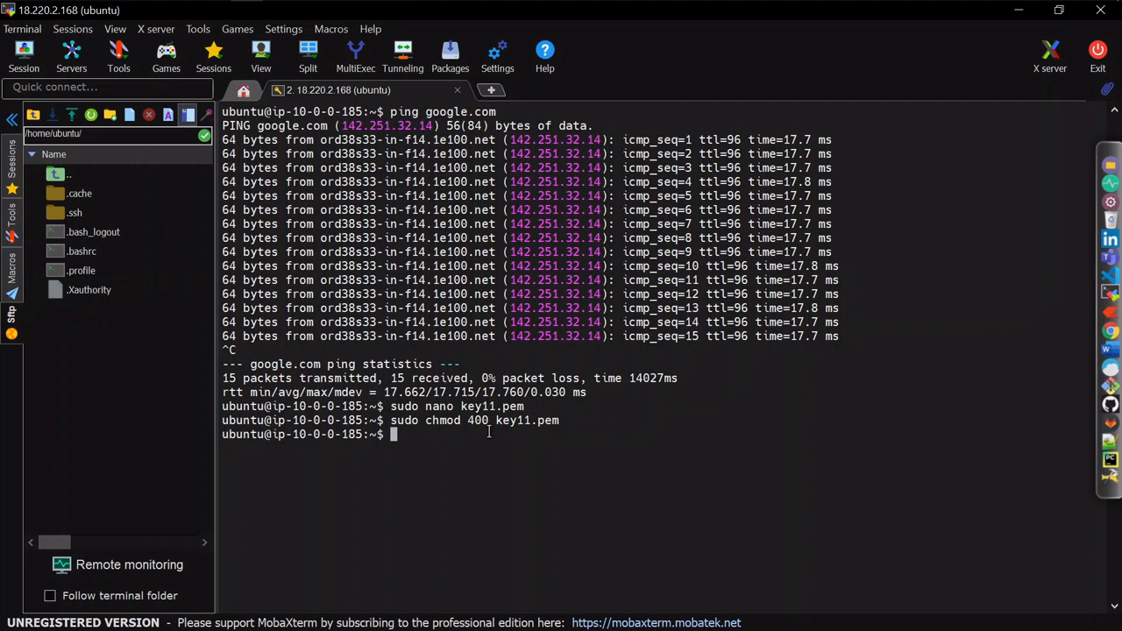
Enter the start of the SSH command, sudo ssh -i key11.pem ubuntu@, and copy private-ec2's private IPv4 address from the AWS console.
{"action": "type", "text": "sudo ssh -i key11"}
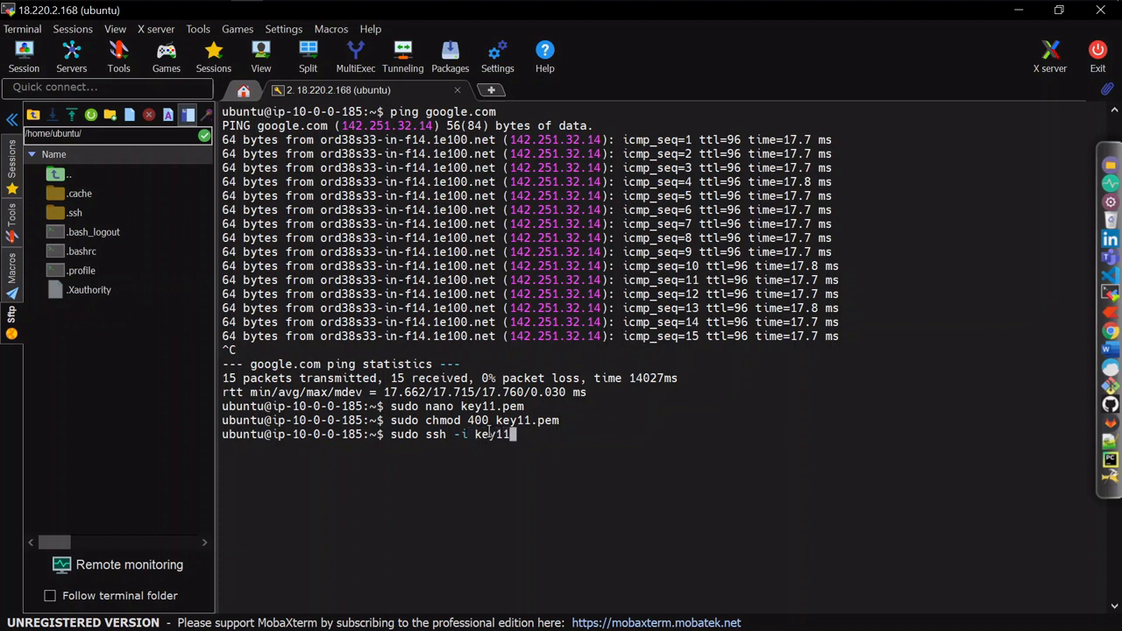
{"action": "type", "text": ".pem ubuntu@"}
{"action": "key", "text": "alt+Tab"}
{"action": "key", "text": "Tab"}
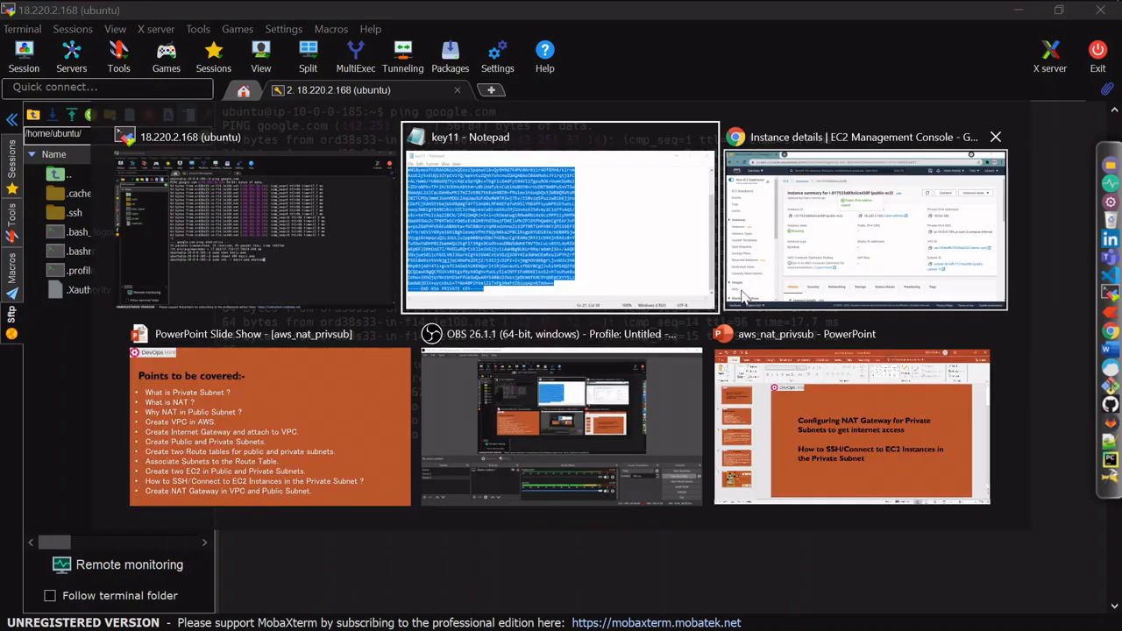
{"action": "left_click", "coordinate": [306, 121]}
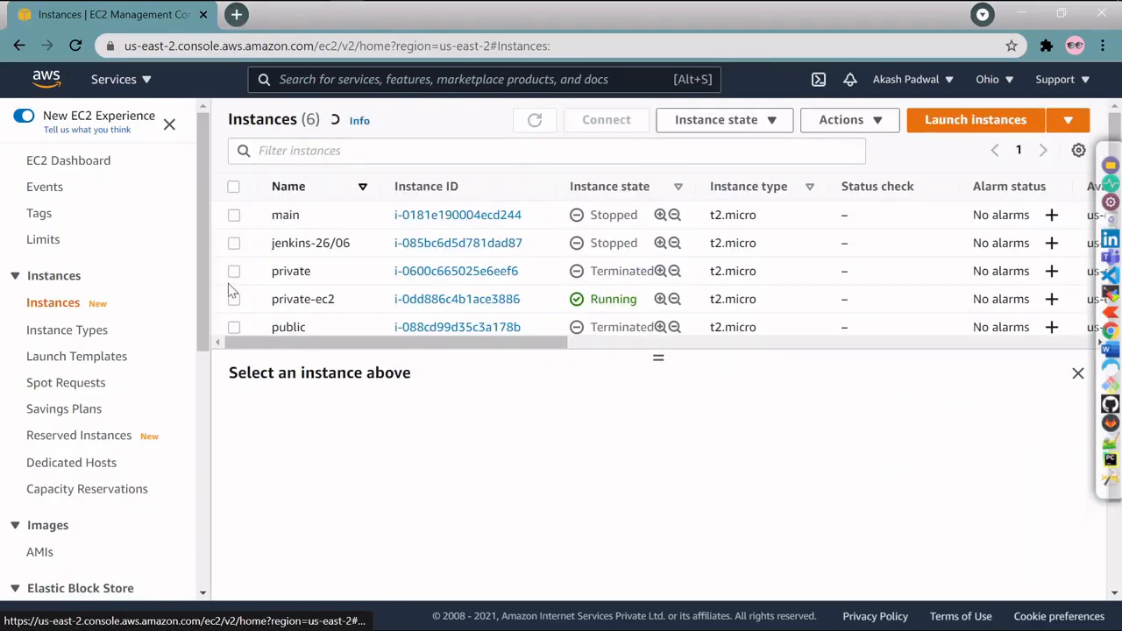
{"action": "scroll", "coordinate": [504, 316], "scroll_direction": "down", "scroll_amount": 2}
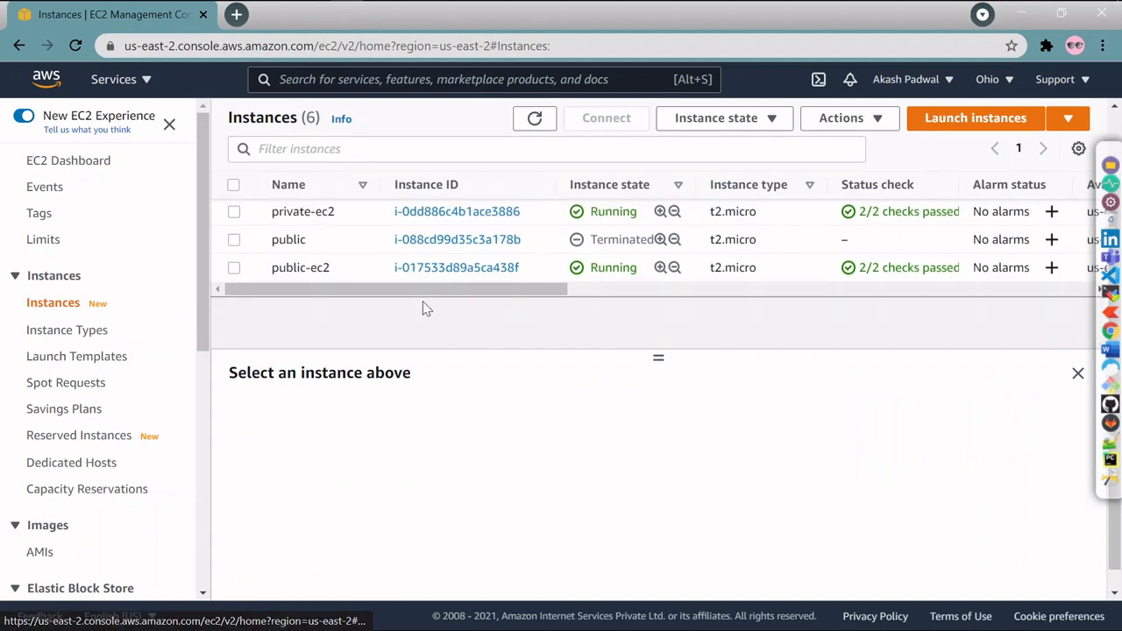
{"action": "left_click", "coordinate": [457, 212]}
{"action": "left_click", "coordinate": [818, 260]}
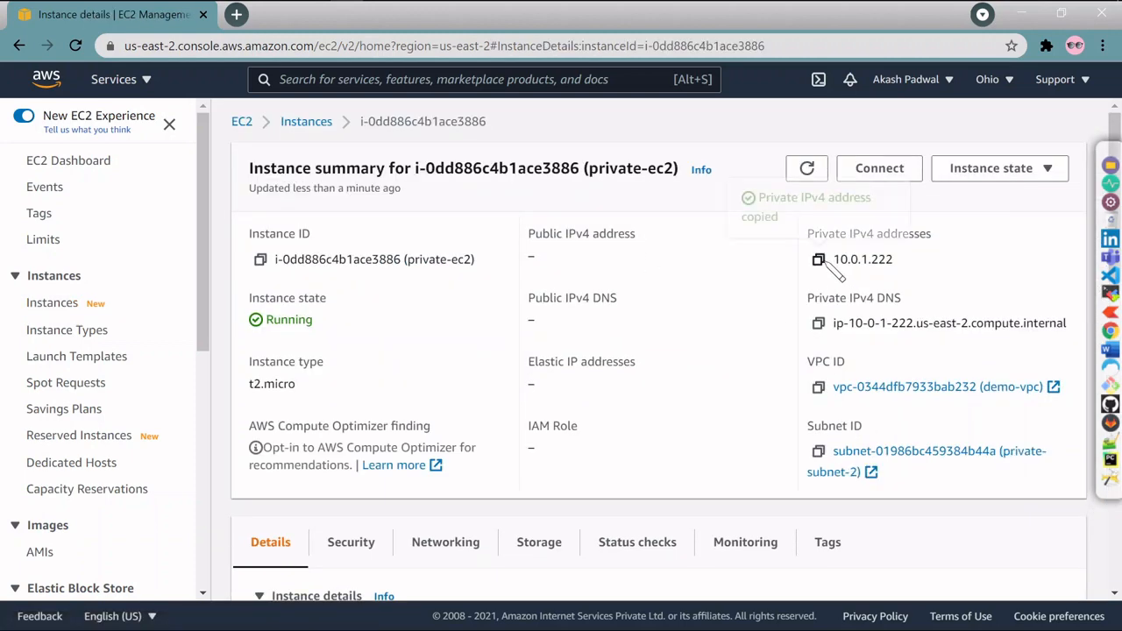
Return to MobaXterm, complete the SSH command with the copied address 10.0.1.222, and run it.
{"action": "key", "text": "alt+Tab"}
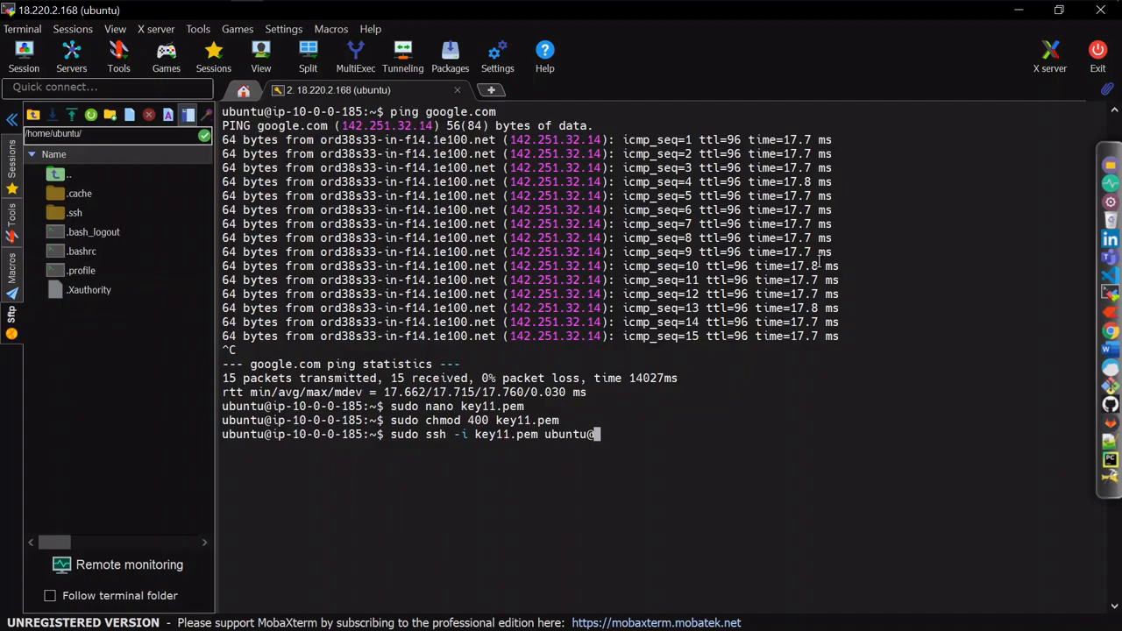
{"action": "right_click", "coordinate": [820, 263]}
{"action": "key", "text": "Return"}
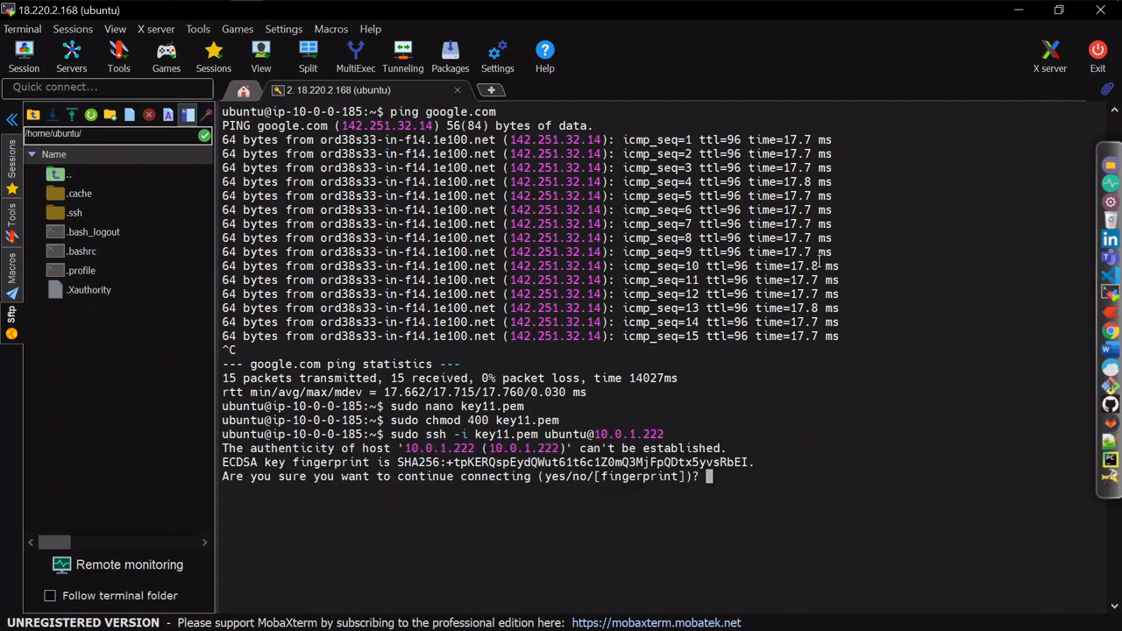
Accept the host fingerprint with yes to connect to the private instance, and review the login output.
{"action": "type", "text": "yes"}
{"action": "key", "text": "Return"}
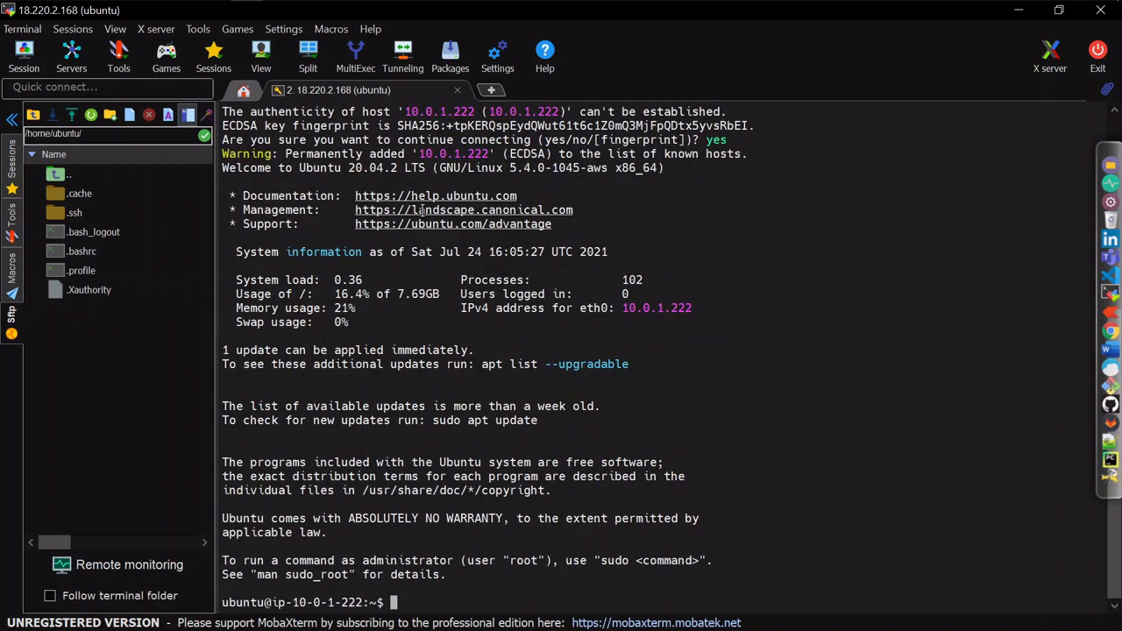
{"action": "scroll", "coordinate": [398, 154], "scroll_direction": "up", "scroll_amount": 8}
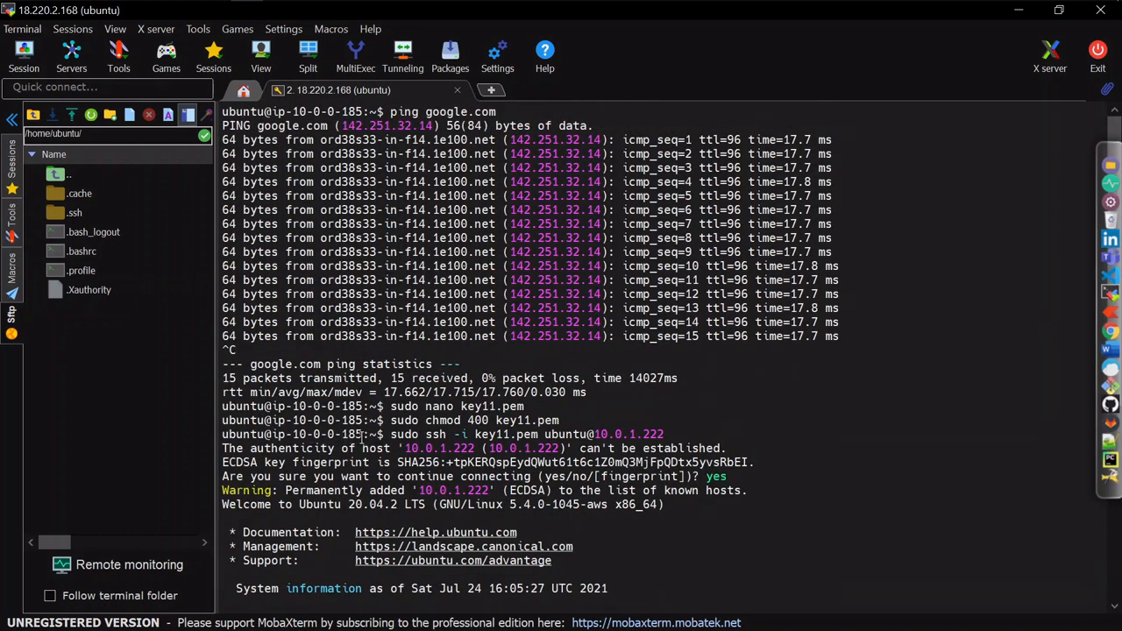
{"action": "scroll", "coordinate": [367, 439], "scroll_direction": "down", "scroll_amount": 8}
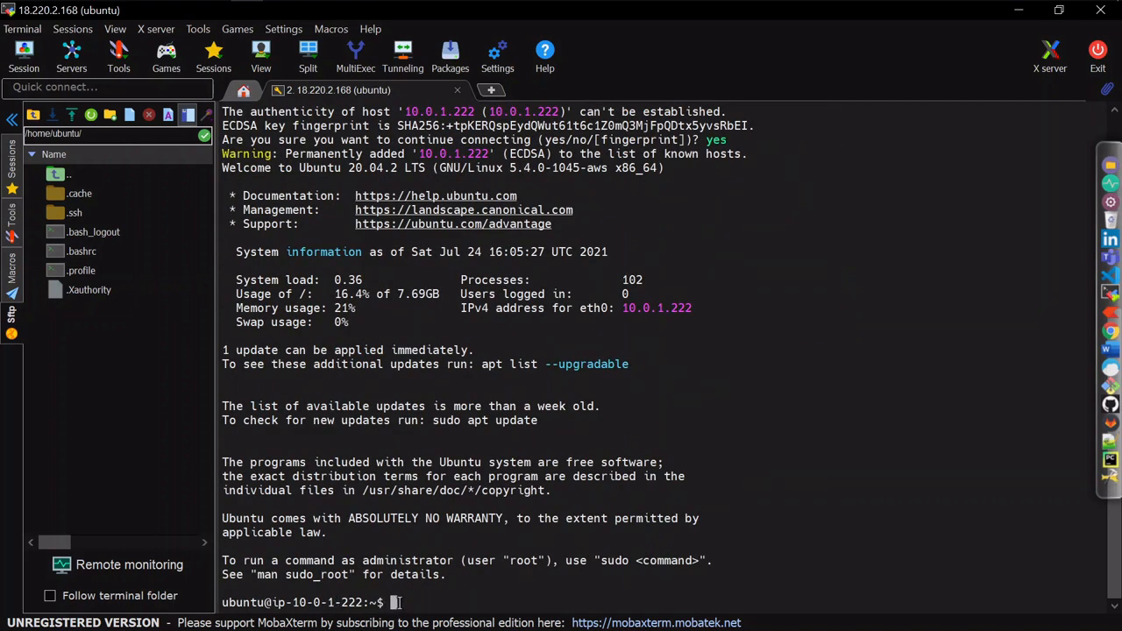
Clear the terminal and run ping google.com from the private instance to test its internet access.
{"action": "type", "text": "cle"}
{"action": "key", "text": "BackSpace"}
{"action": "key", "text": "BackSpace"}
{"action": "type", "text": "lear"}
{"action": "key", "text": "Return"}
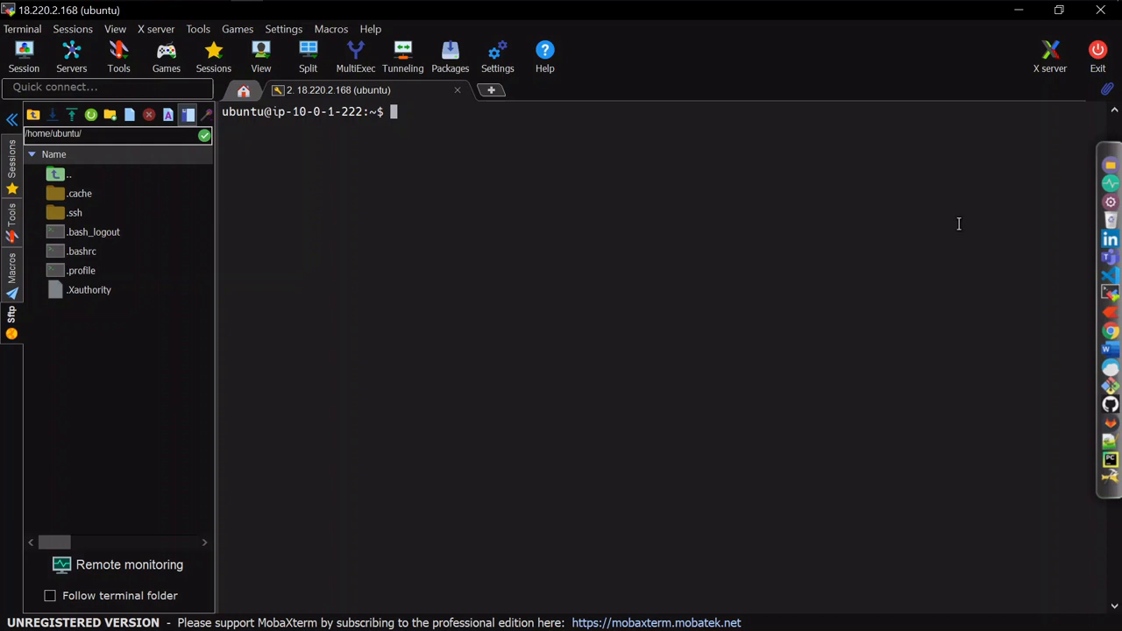
{"action": "type", "text": "ping google.com"}
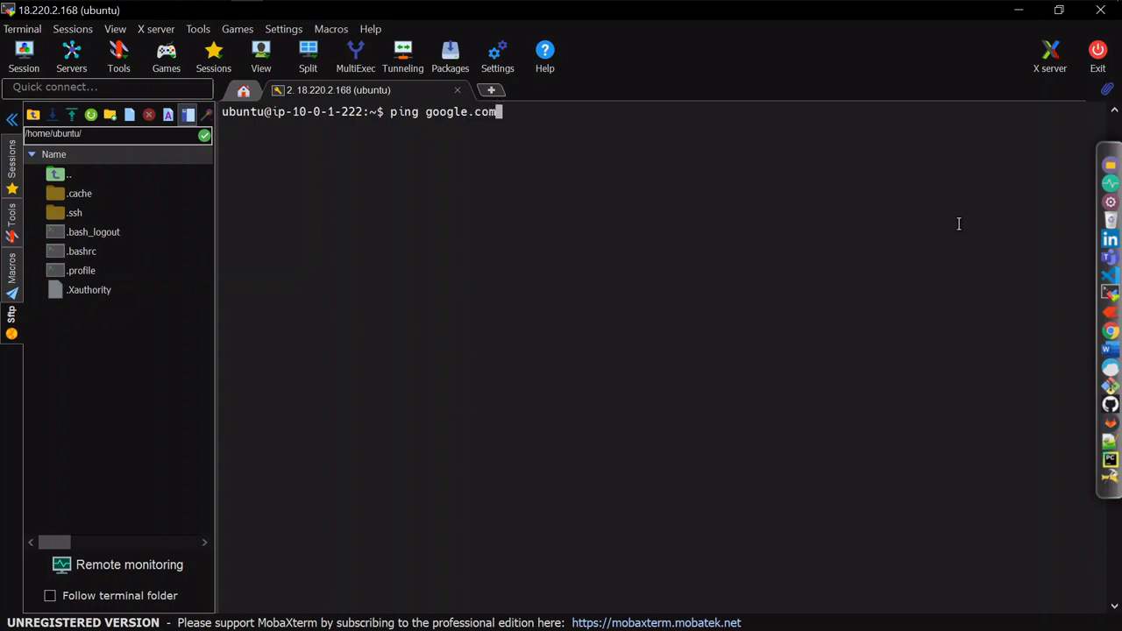
{"action": "key", "text": "Return"}
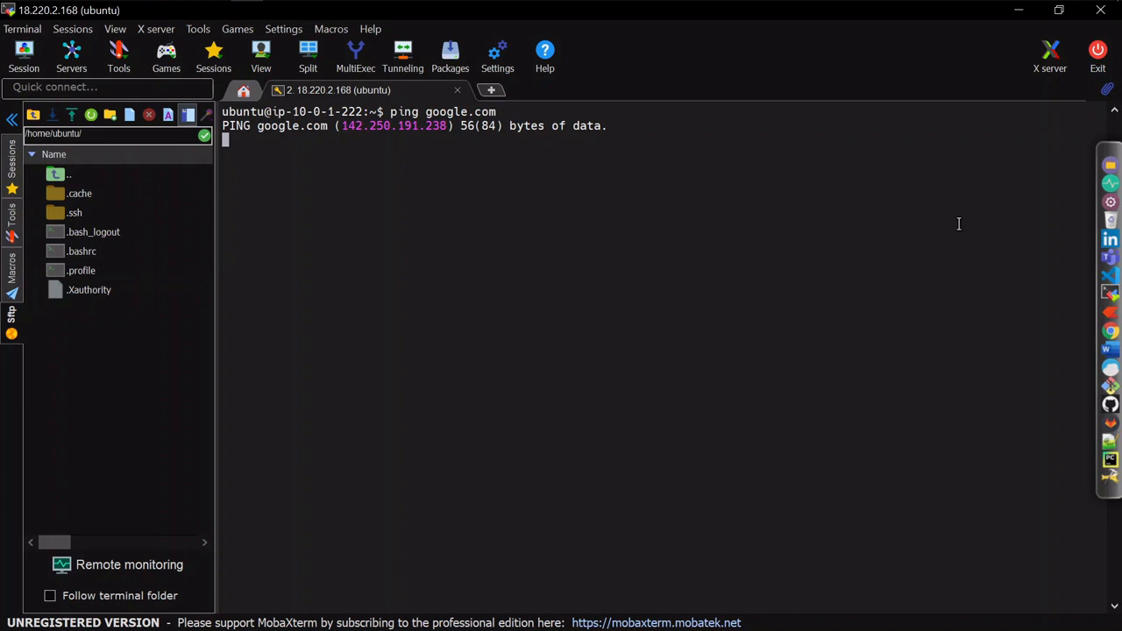
Switch to the PowerPoint slide show and advance to the VPC architecture diagram with the NAT and route tables.
{"action": "key", "text": "alt+Tab"}
{"action": "key", "text": "alt+Tab"}
{"action": "key", "text": "alt+Tab"}
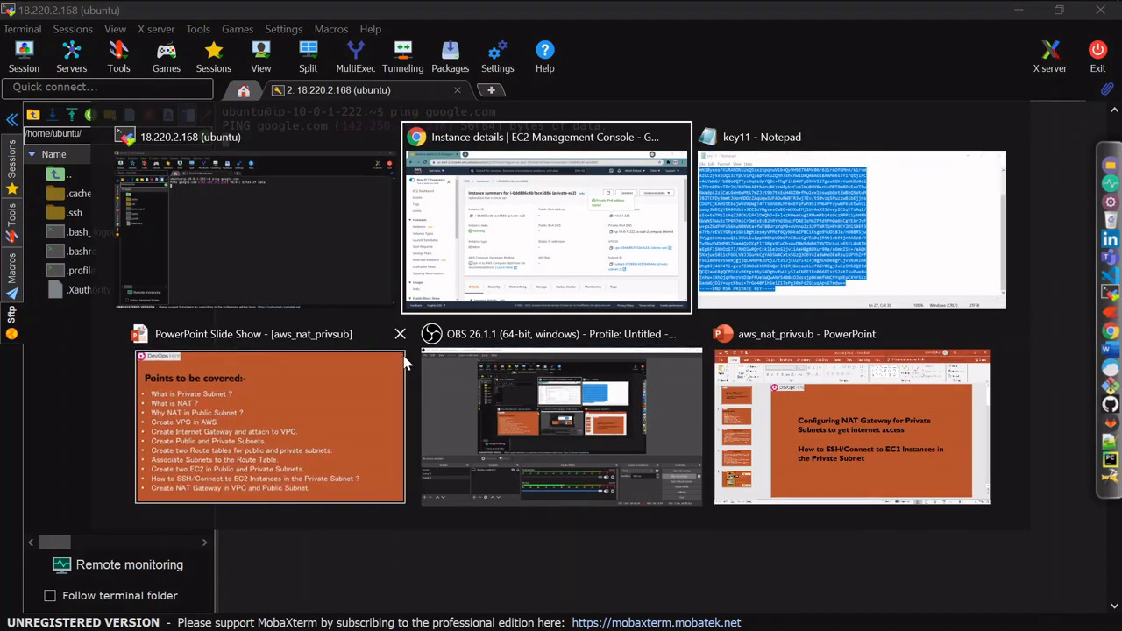
{"action": "key", "text": "Right"}
{"action": "key", "text": "Right"}
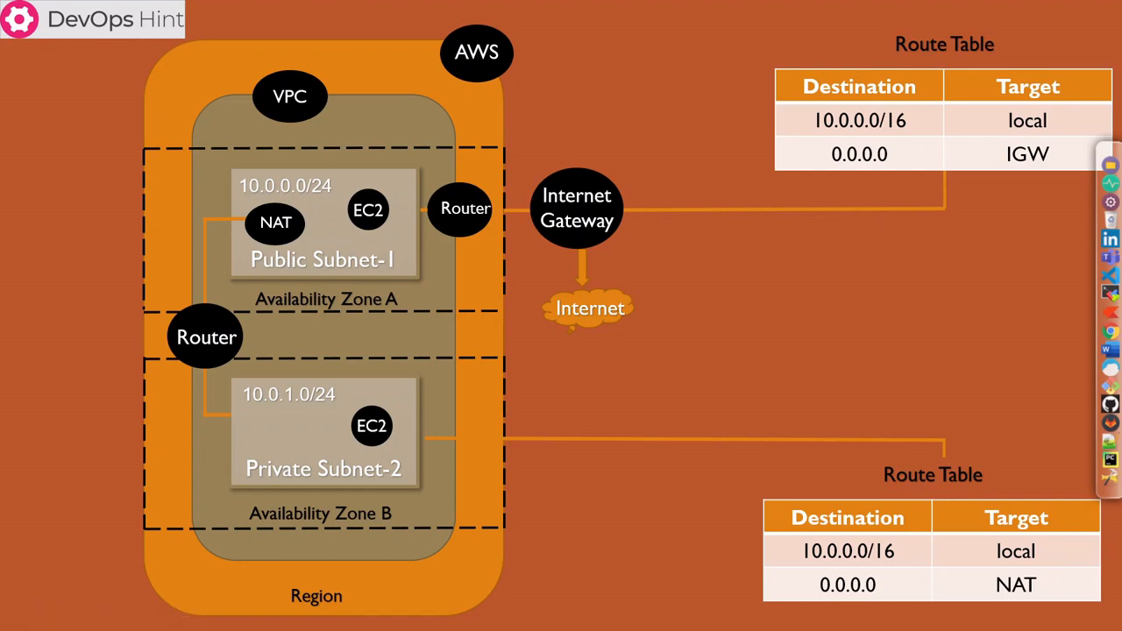
Switch to the AWS console in Chrome, go to the VPC service's NAT gateways, and start creating a new one.
{"action": "key", "text": "alt+Tab"}
{"action": "key", "text": "alt+Tab"}
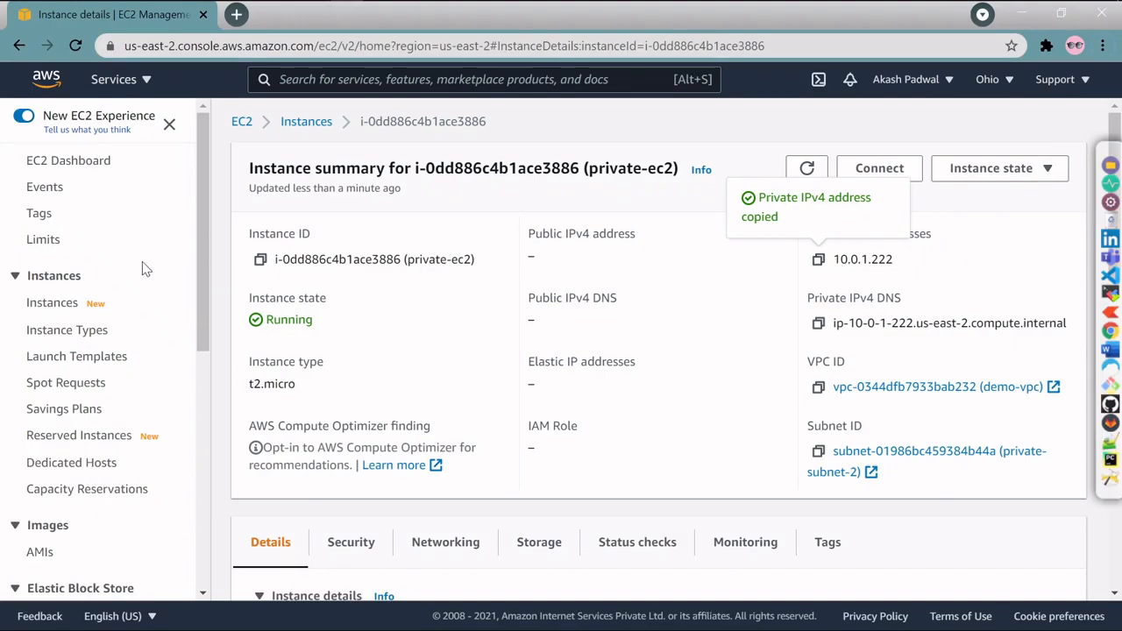
{"action": "left_click", "coordinate": [119, 79]}
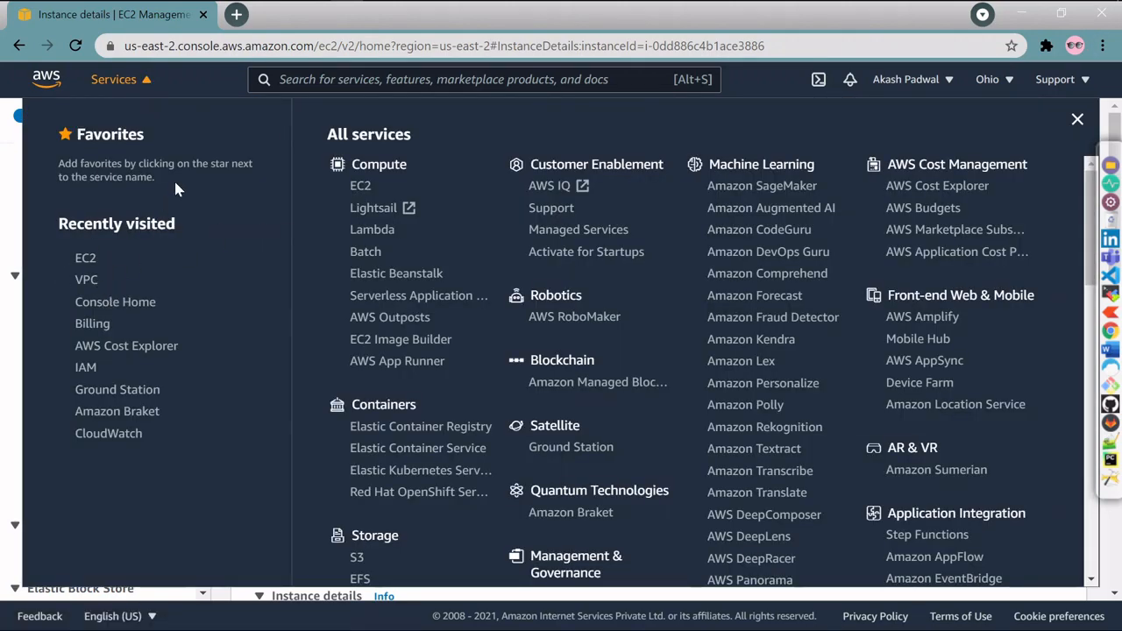
{"action": "left_click", "coordinate": [87, 281]}
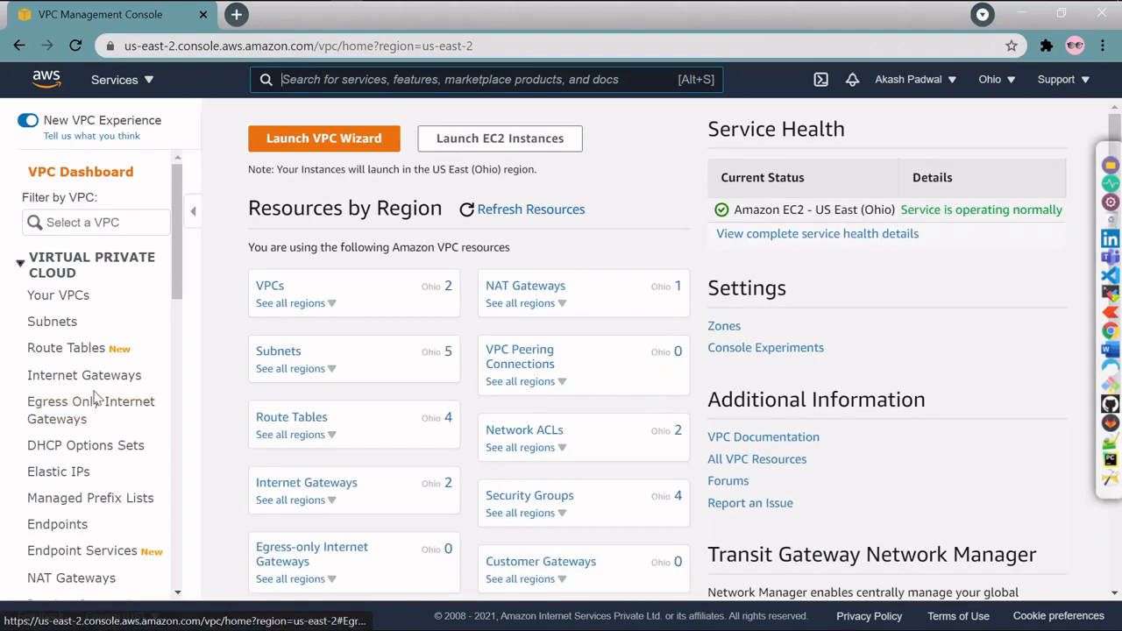
{"action": "scroll", "coordinate": [97, 395], "scroll_direction": "down", "scroll_amount": 2}
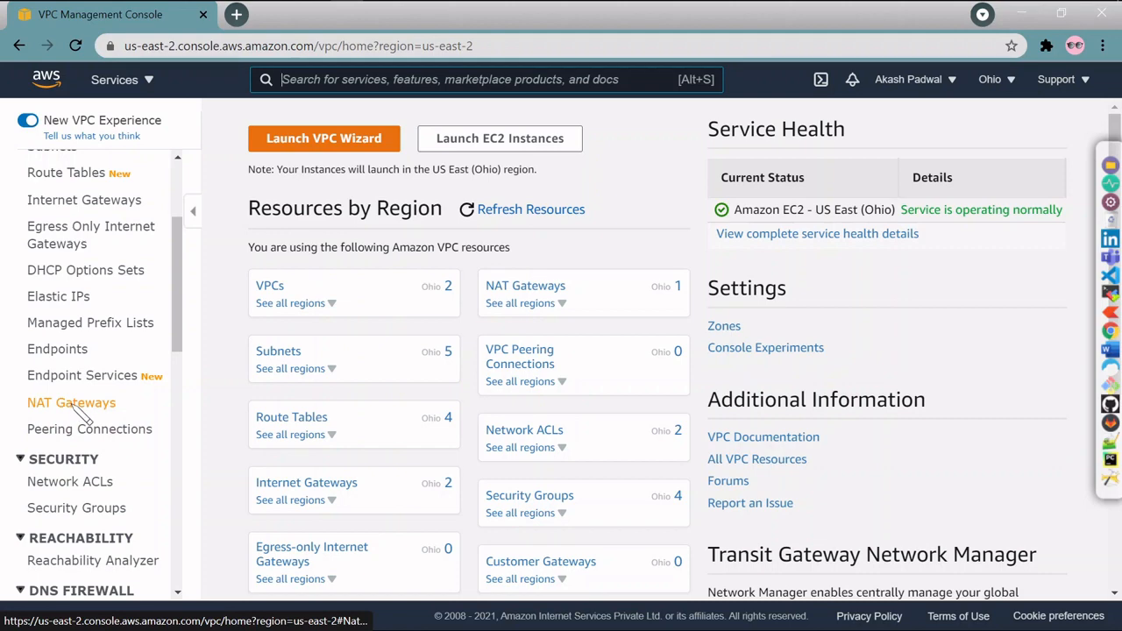
{"action": "left_click", "coordinate": [76, 406]}
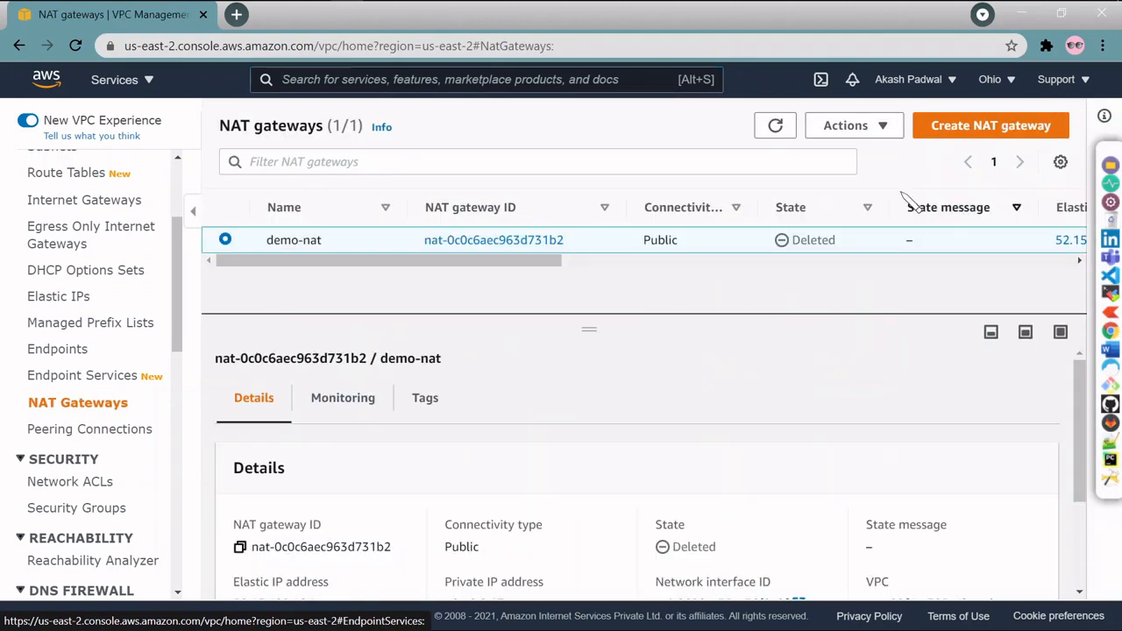
{"action": "left_click", "coordinate": [988, 139]}
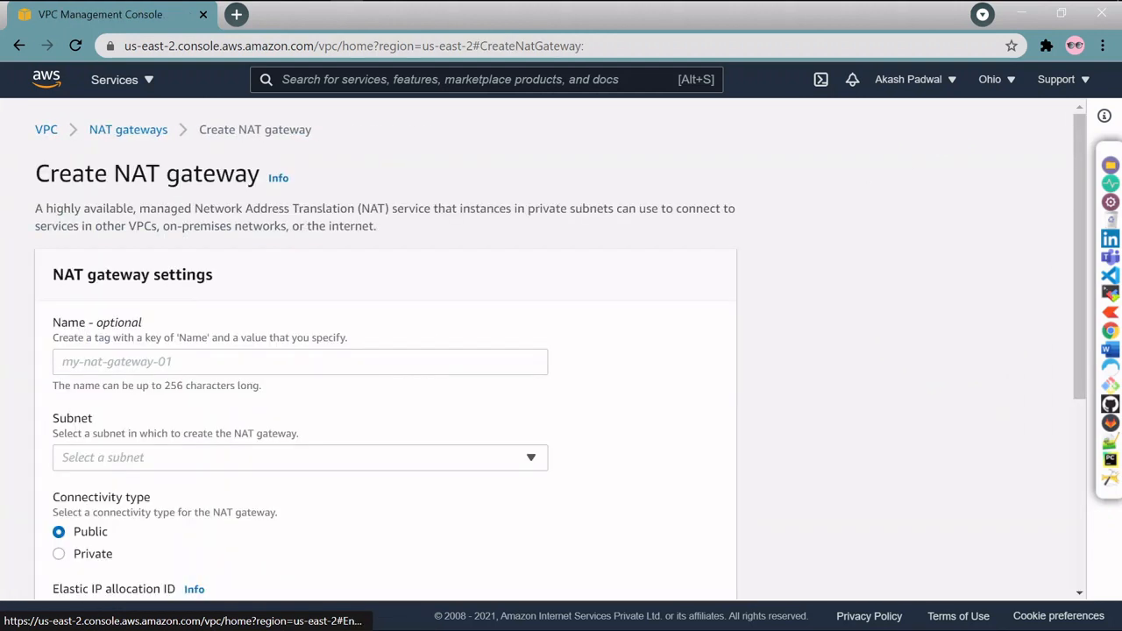
Name the new NAT gateway demo-nat-gateway.
{"action": "left_click", "coordinate": [63, 361]}
{"action": "type", "text": "de"}
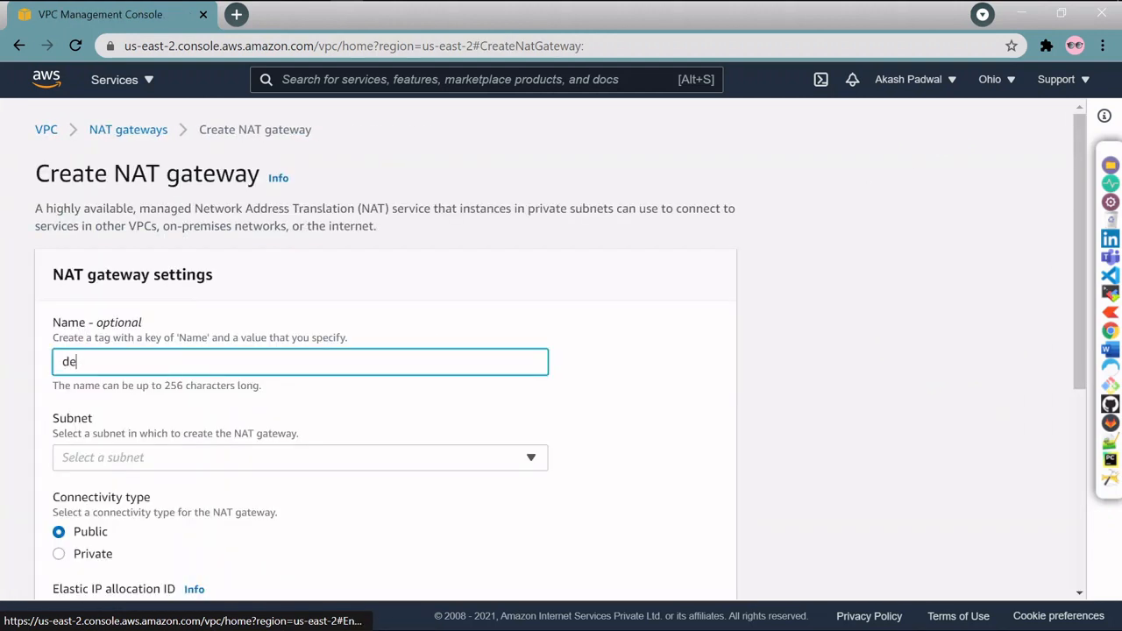
{"action": "key", "text": "BackSpace"}
{"action": "key", "text": "BackSpace"}
{"action": "type", "text": "demo-naat"}
{"action": "key", "text": "BackSpace"}
{"action": "key", "text": "BackSpace"}
{"action": "type", "text": "t-gateway"}
{"action": "scroll", "coordinate": [321, 363], "scroll_direction": "down", "scroll_amount": 4}
{"action": "scroll", "coordinate": [269, 381], "scroll_direction": "up", "scroll_amount": 3}
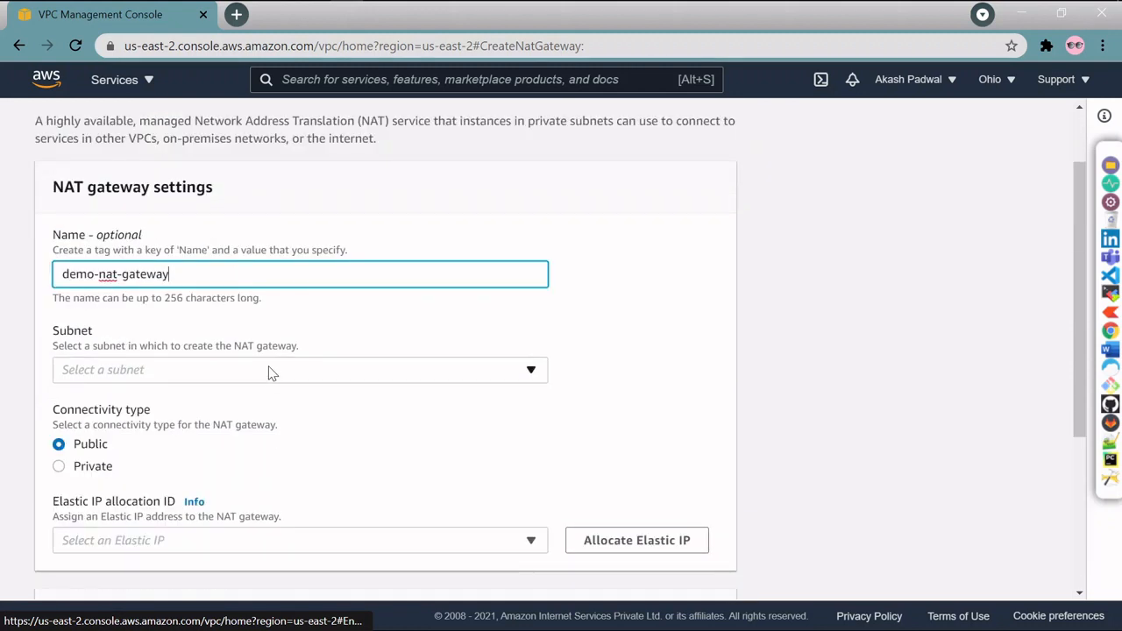
Choose public-subnet-1 as the NAT gateway's subnet, checking the architecture diagram in the slide show for its placement.
{"action": "left_click", "coordinate": [269, 371]}
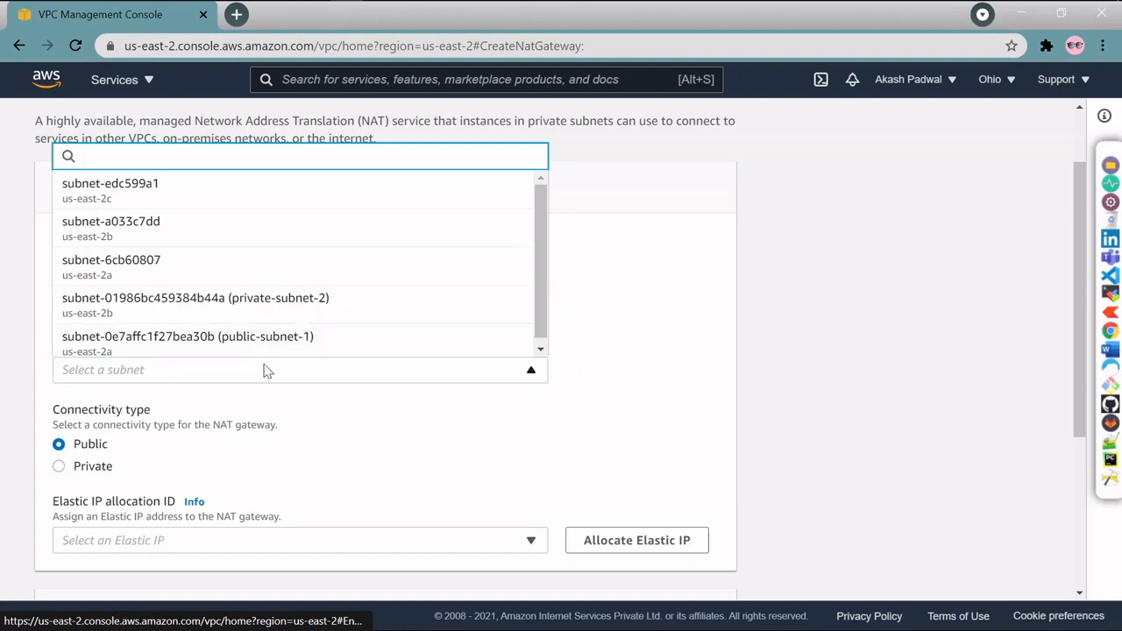
{"action": "key", "text": "alt+Tab"}
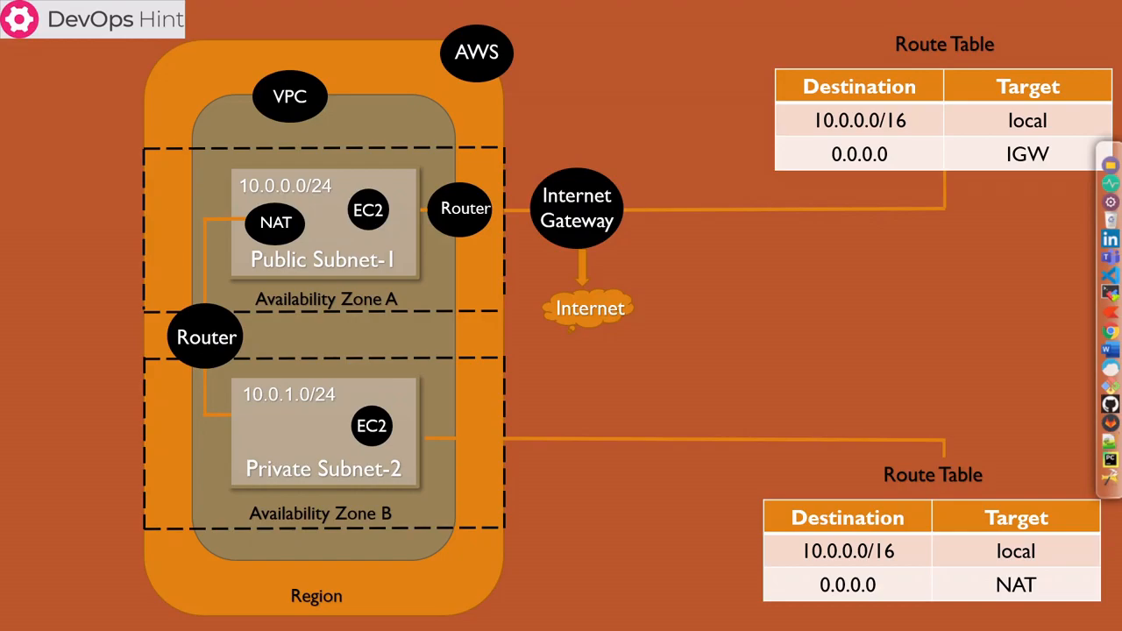
{"action": "key", "text": "alt+Tab"}
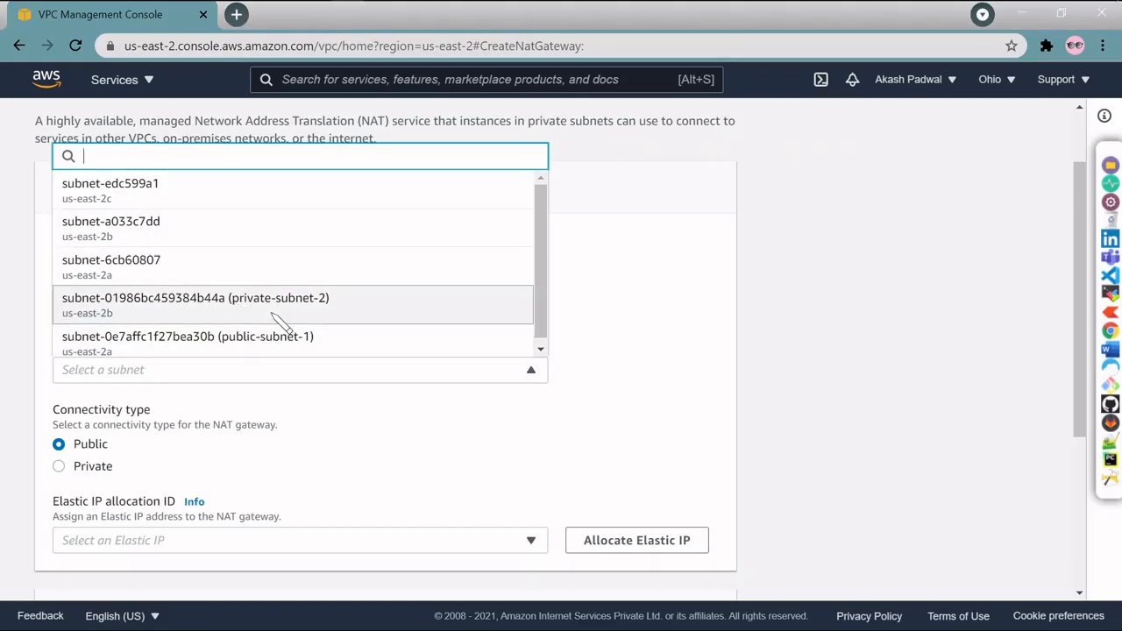
{"action": "left_click", "coordinate": [281, 344]}
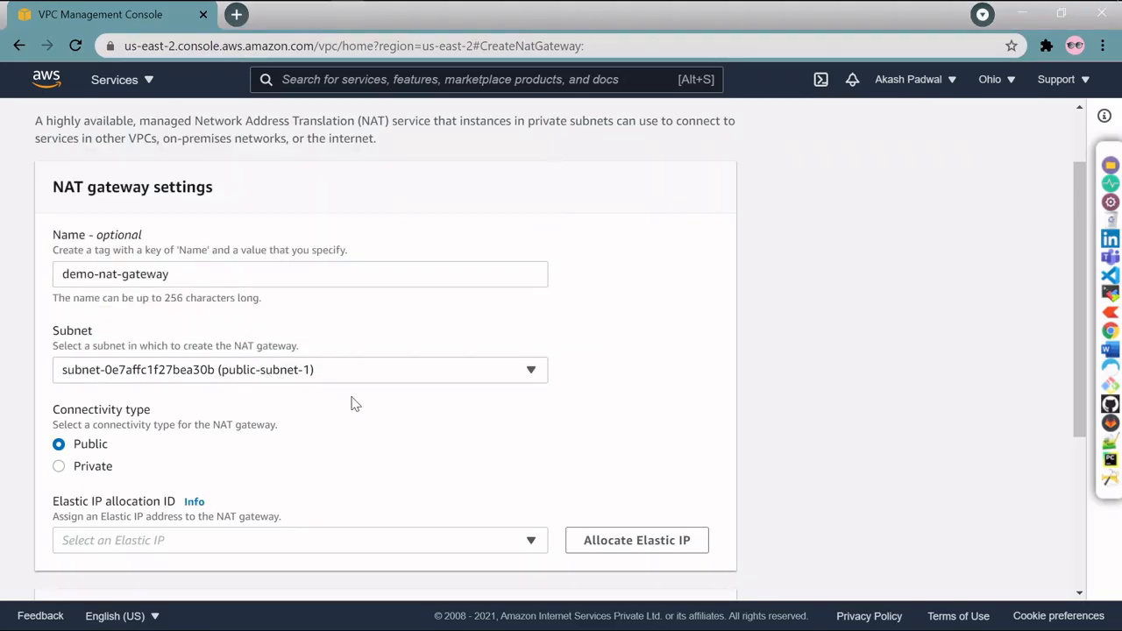
Allocate an Elastic IP for the NAT gateway with Public connectivity and create the gateway.
{"action": "scroll", "coordinate": [356, 403], "scroll_direction": "down", "scroll_amount": 3}
{"action": "scroll", "coordinate": [415, 306], "scroll_direction": "up", "scroll_amount": 2}
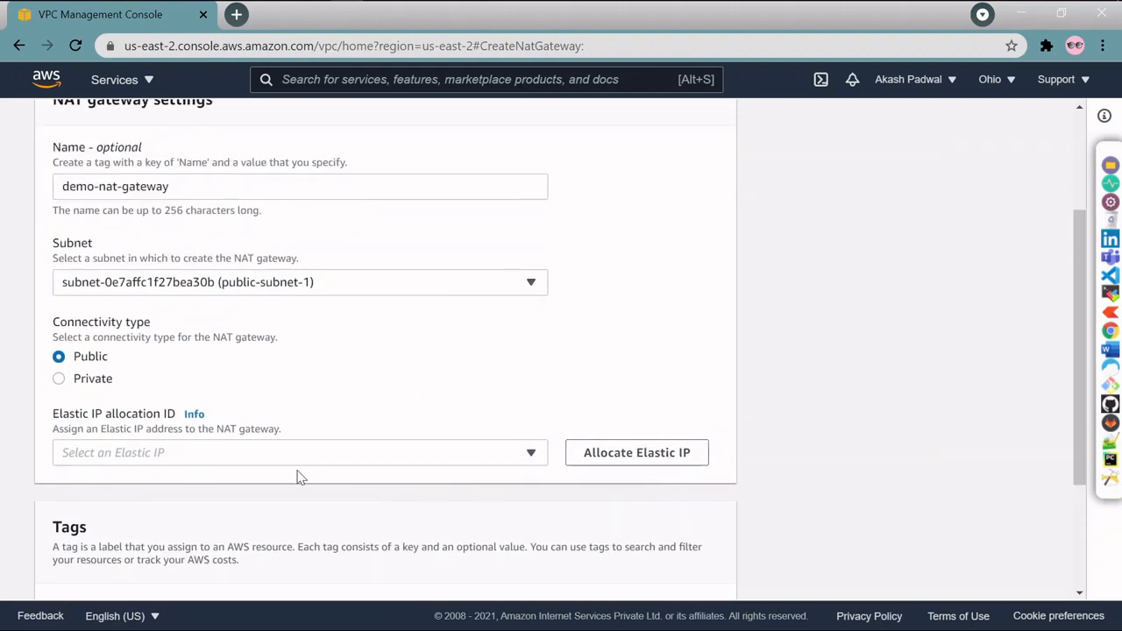
{"action": "left_click", "coordinate": [637, 452]}
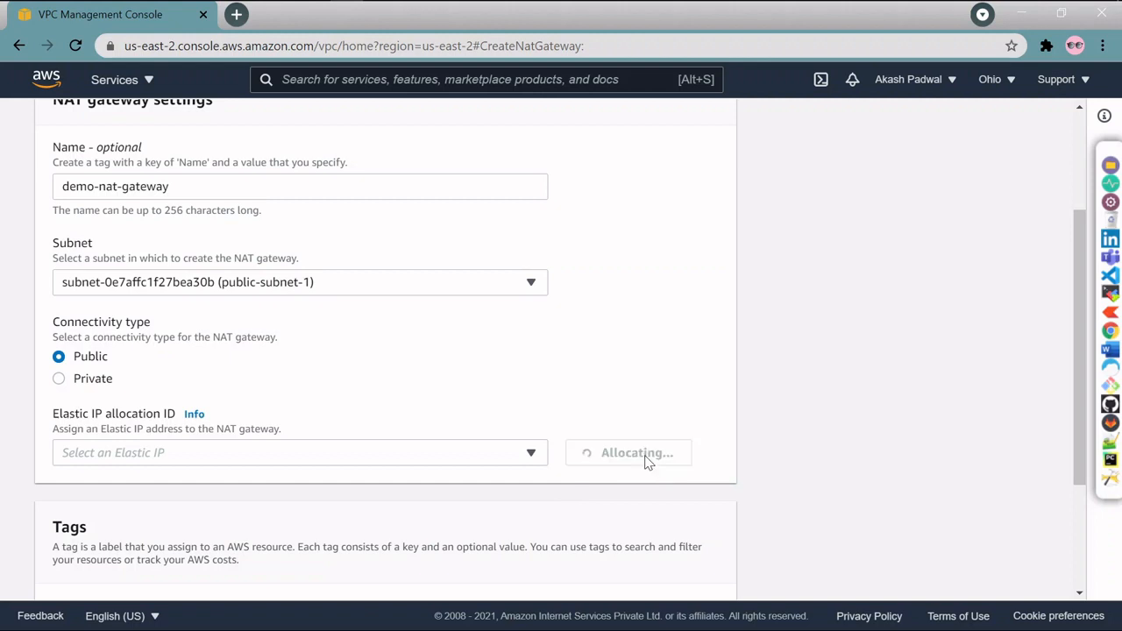
{"action": "scroll", "coordinate": [460, 458], "scroll_direction": "down", "scroll_amount": 3}
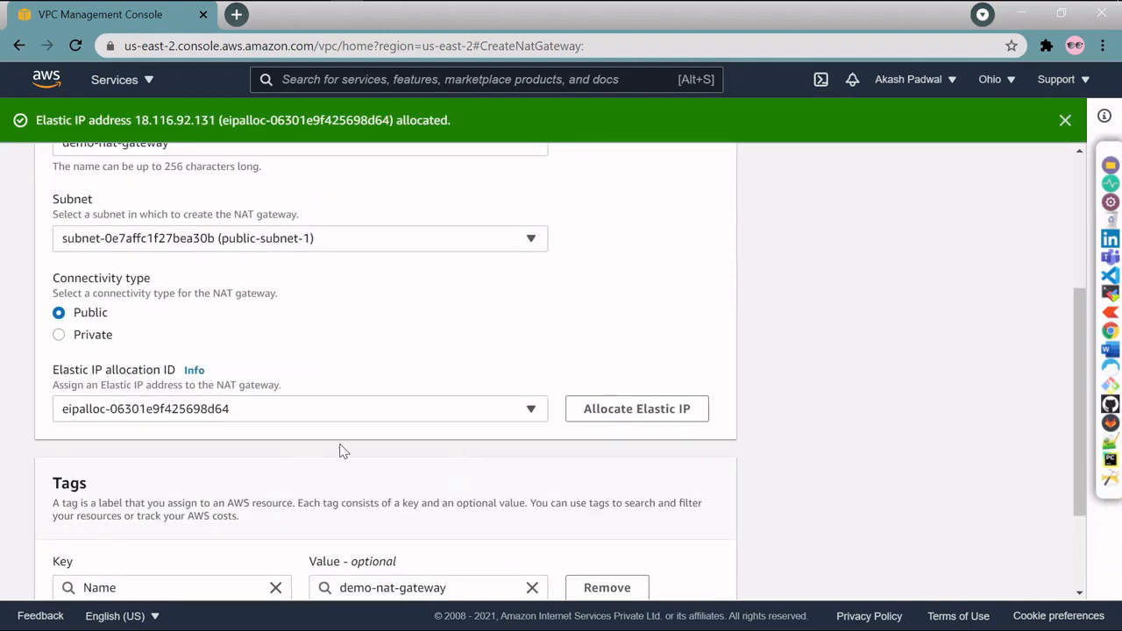
{"action": "scroll", "coordinate": [467, 413], "scroll_direction": "down", "scroll_amount": 2}
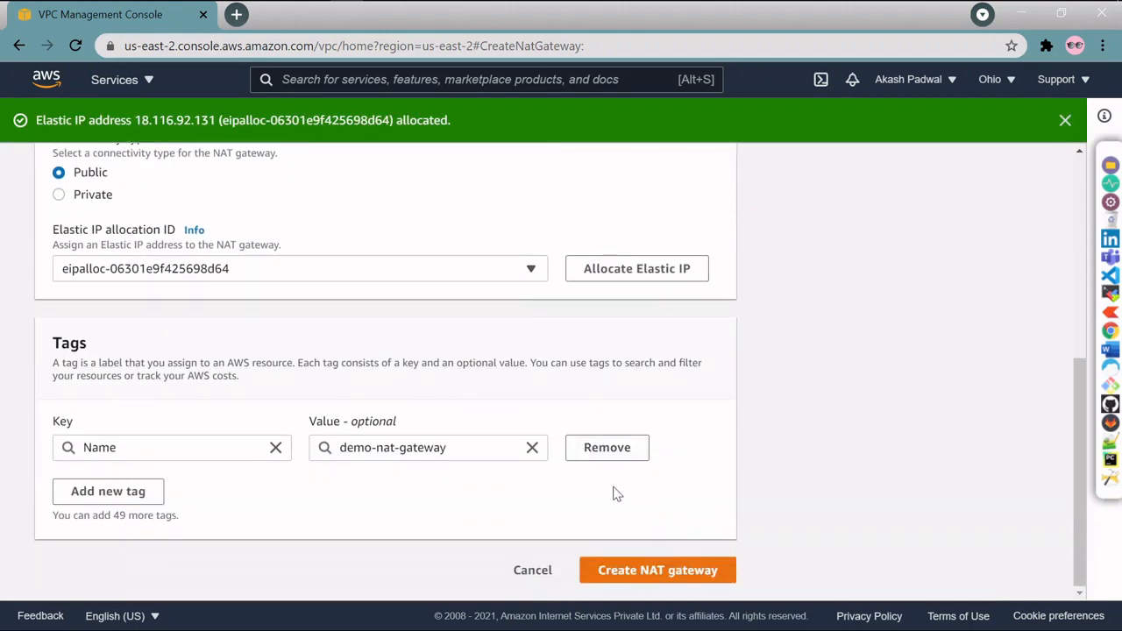
{"action": "left_click", "coordinate": [638, 572]}
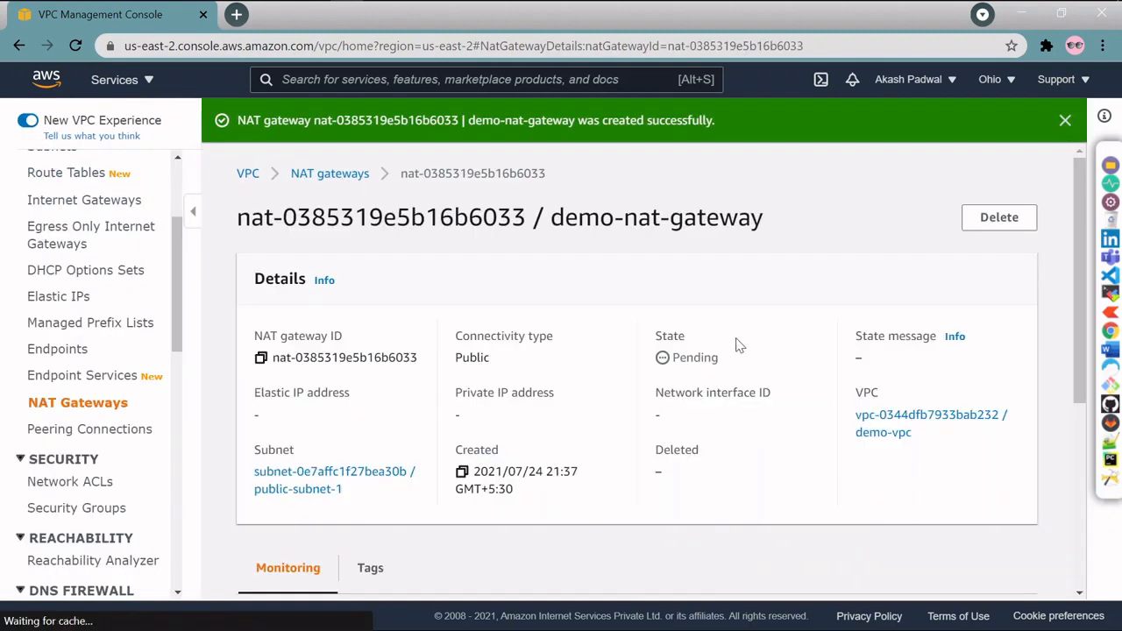
Review the details of demo-nat-gateway and return to the list of NAT gateways.
{"action": "scroll", "coordinate": [499, 406], "scroll_direction": "down", "scroll_amount": 3}
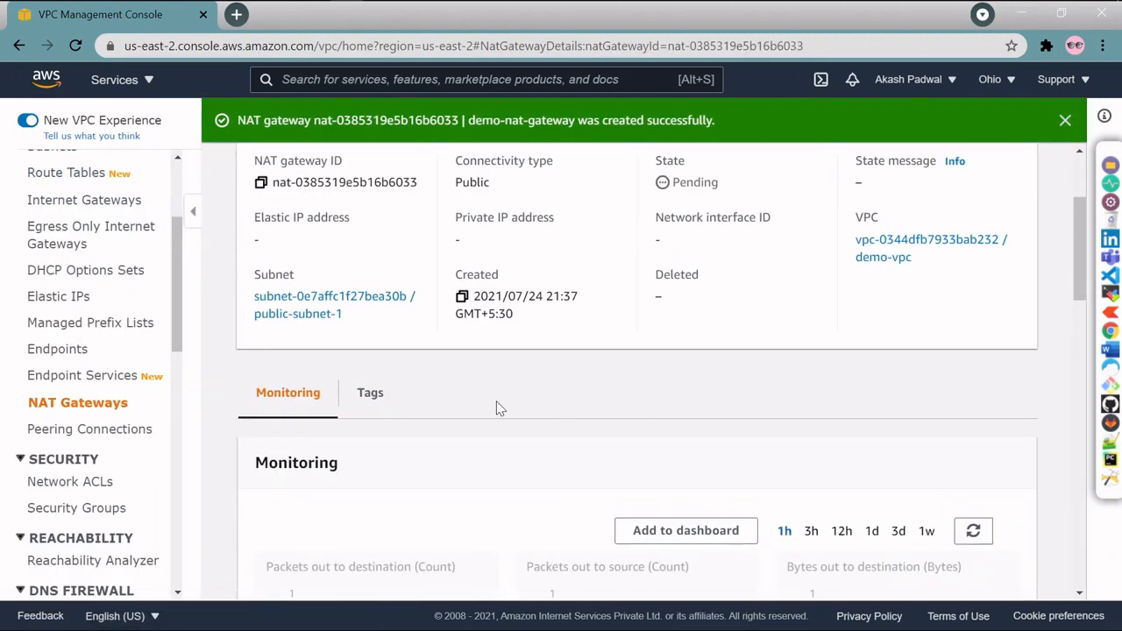
{"action": "scroll", "coordinate": [792, 386], "scroll_direction": "up", "scroll_amount": 3}
{"action": "left_click", "coordinate": [333, 175]}
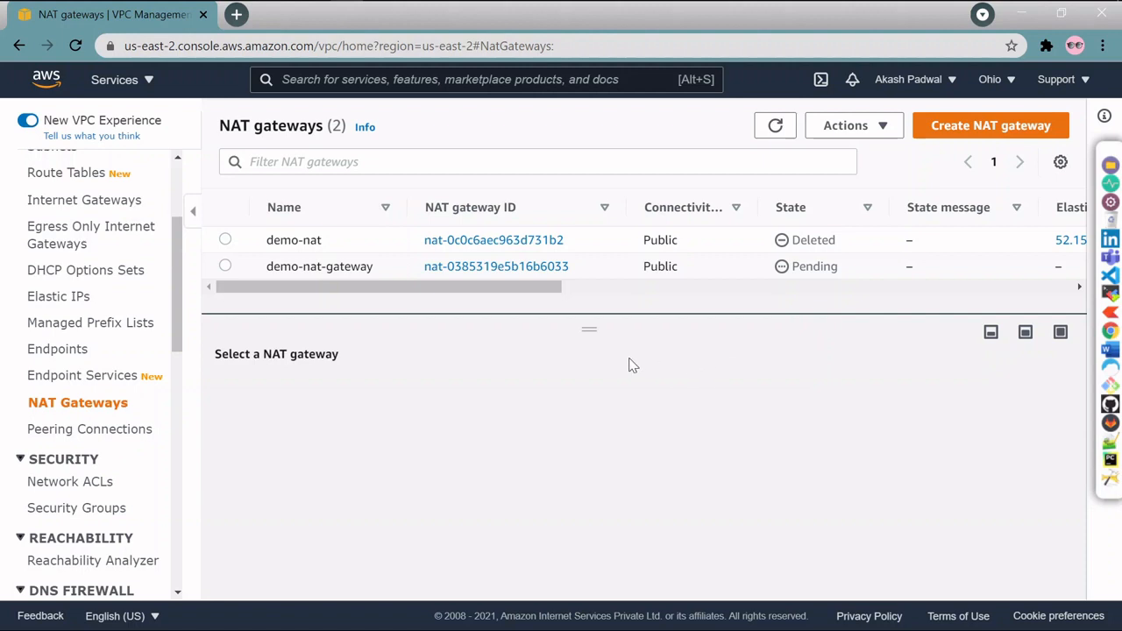
Go to the route tables, compare them with the slide show's diagram, and open the routes of private-route-table.
{"action": "left_click_drag", "start_coordinate": [554, 289], "coordinate": [531, 358]}
{"action": "left_click_drag", "start_coordinate": [179, 289], "coordinate": [179, 234]}
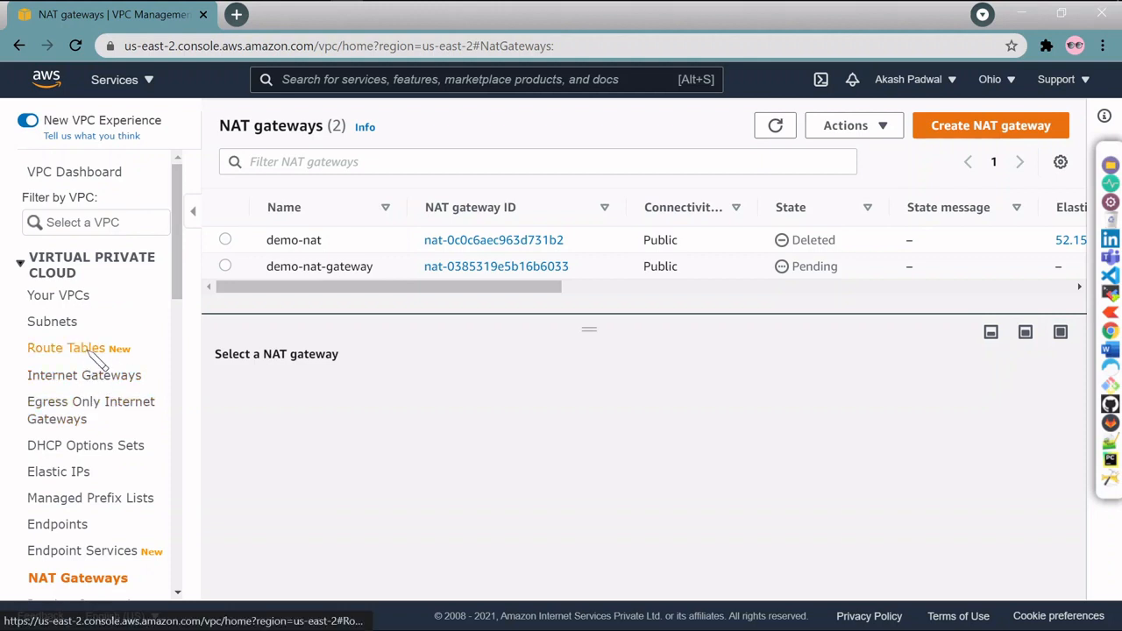
{"action": "left_click", "coordinate": [86, 350]}
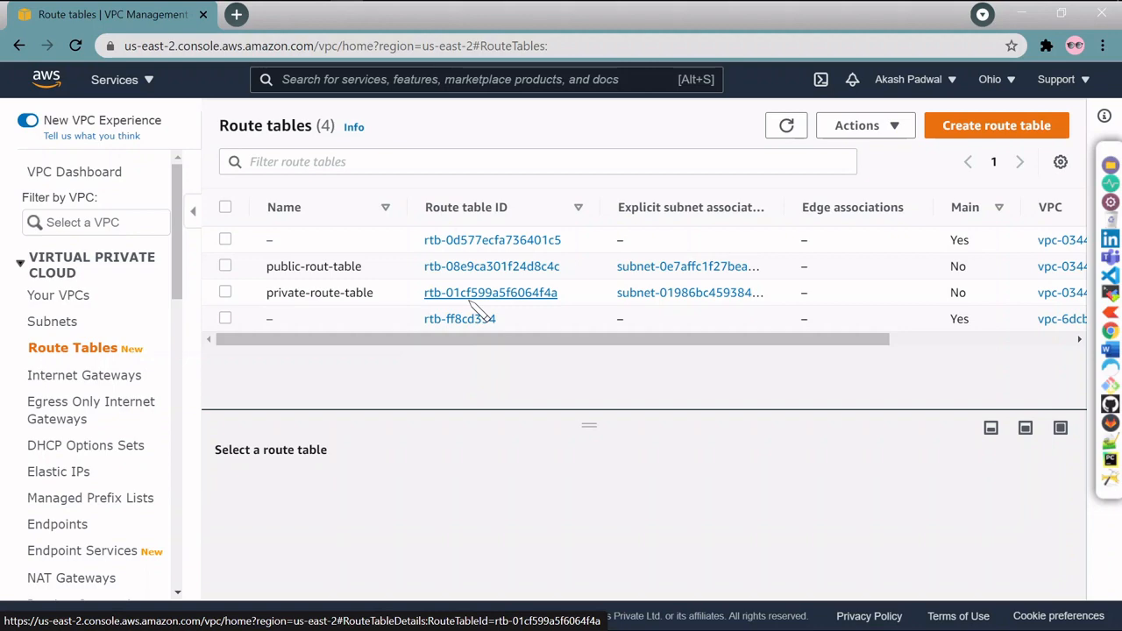
{"action": "key", "text": "alt+Tab"}
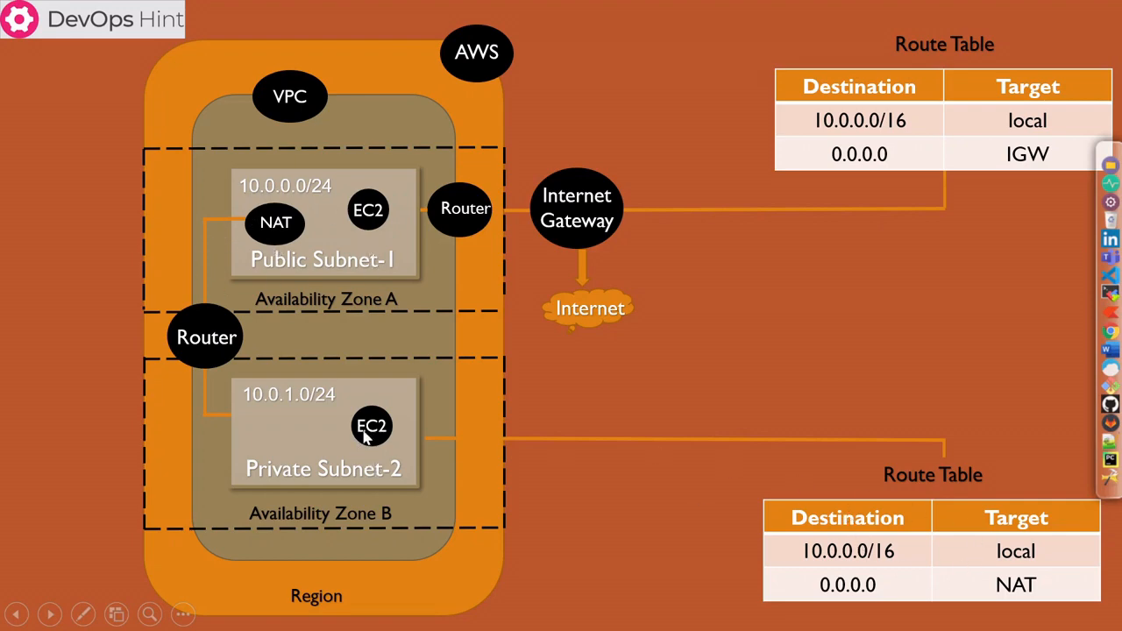
{"action": "key", "text": "alt+Tab"}
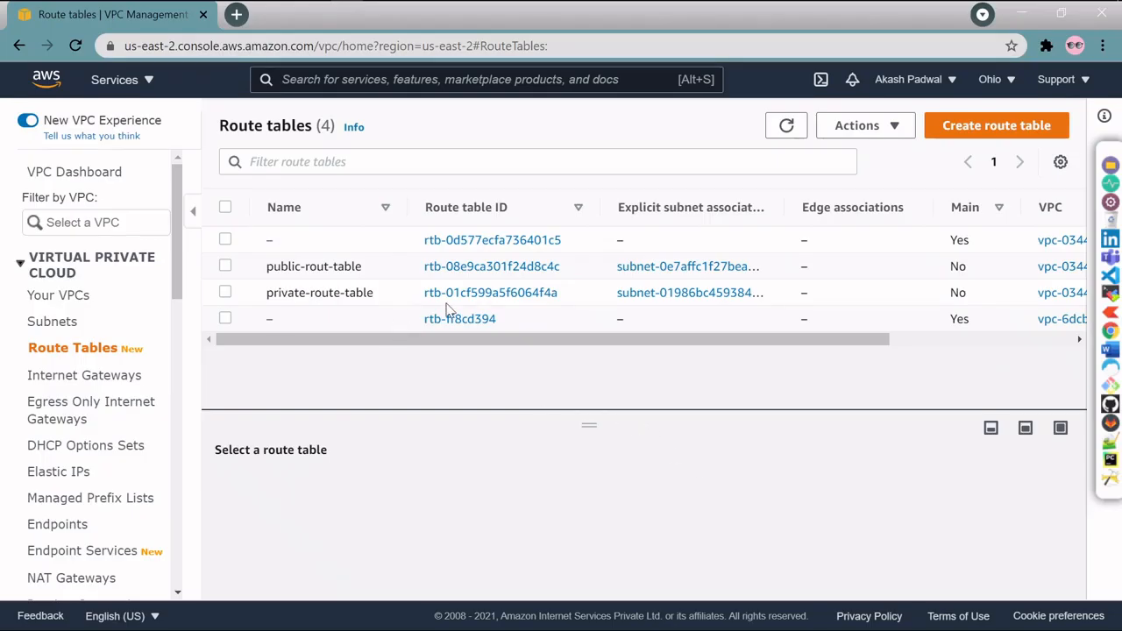
{"action": "left_click", "coordinate": [504, 296]}
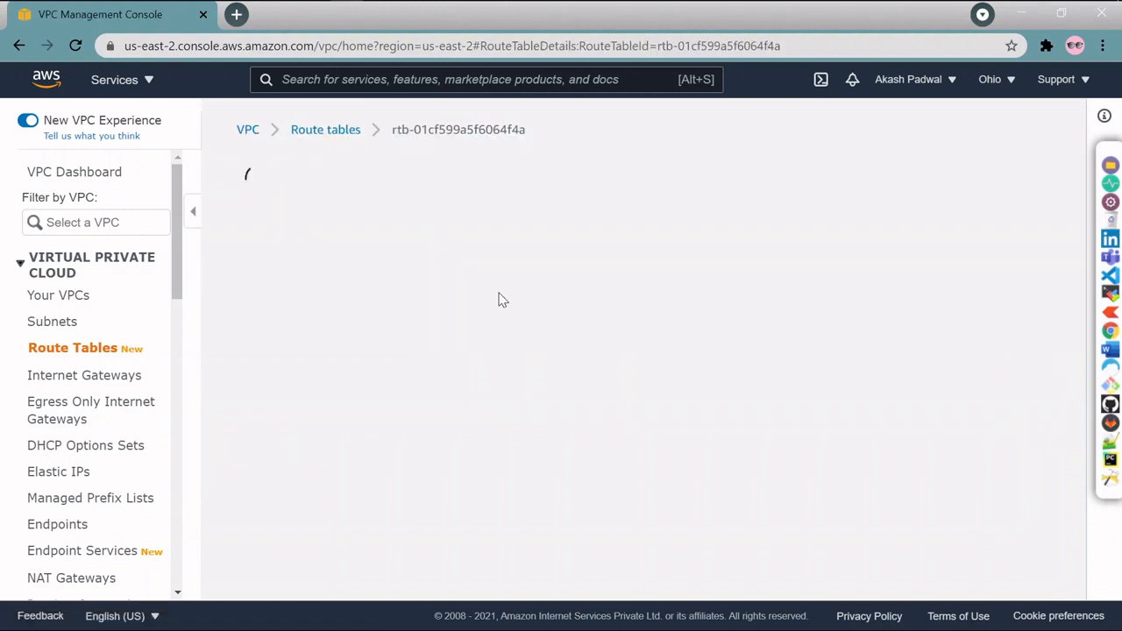
{"action": "scroll", "coordinate": [529, 321], "scroll_direction": "down", "scroll_amount": 2}
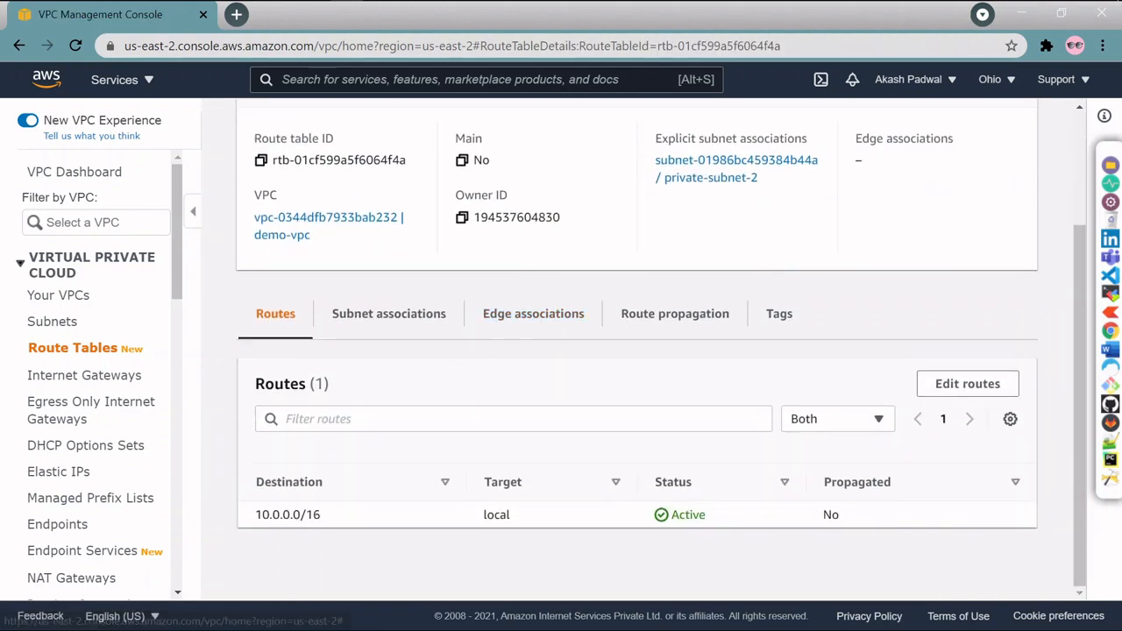
Add a route to private-route-table with destination 0.0.0.0/0 and the NAT gateway demo-nat-gateway as target, and save the changes.
{"action": "left_click", "coordinate": [959, 393]}
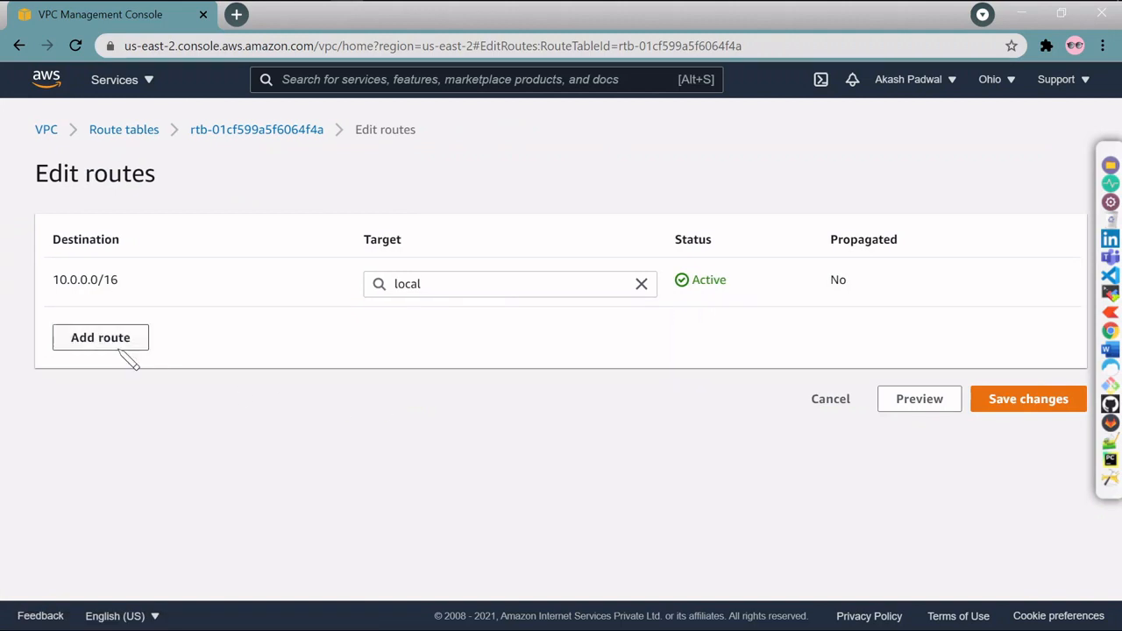
{"action": "left_click", "coordinate": [123, 343]}
{"action": "left_click", "coordinate": [141, 334]}
{"action": "left_click", "coordinate": [141, 358]}
{"action": "left_click", "coordinate": [399, 335]}
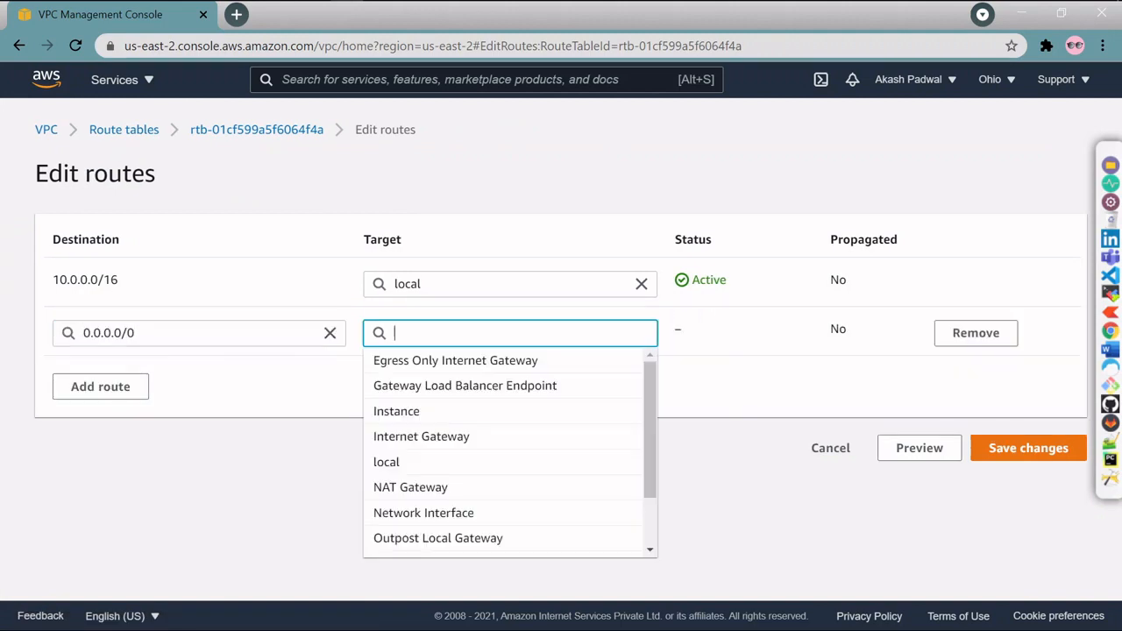
{"action": "scroll", "coordinate": [469, 459], "scroll_direction": "down", "scroll_amount": 2}
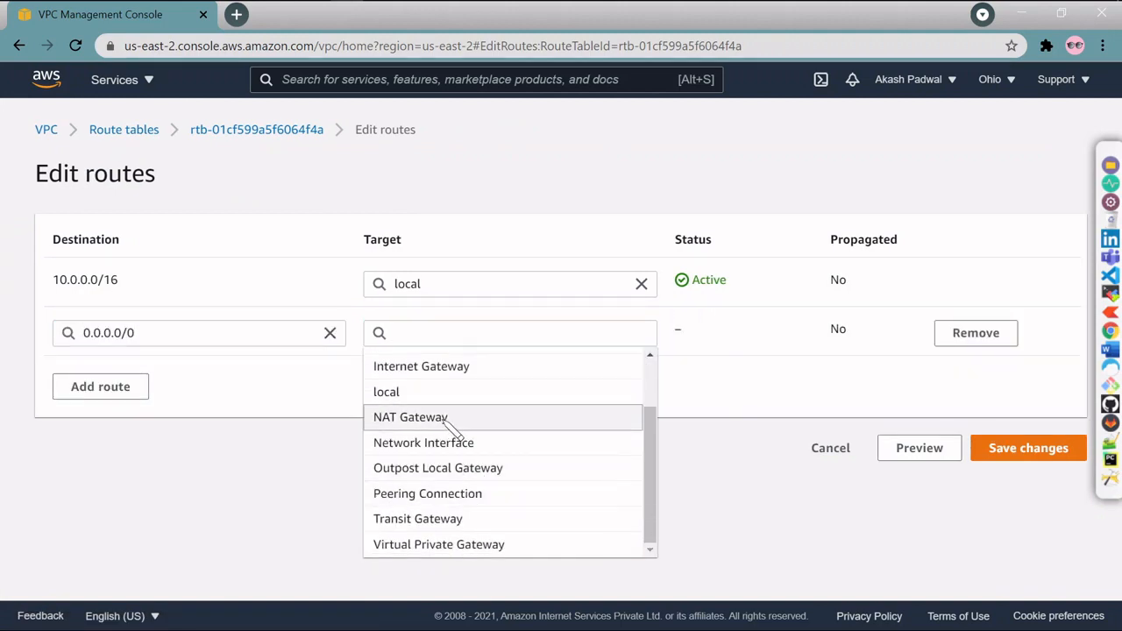
{"action": "left_click", "coordinate": [399, 368]}
{"action": "type", "text": "nat-"}
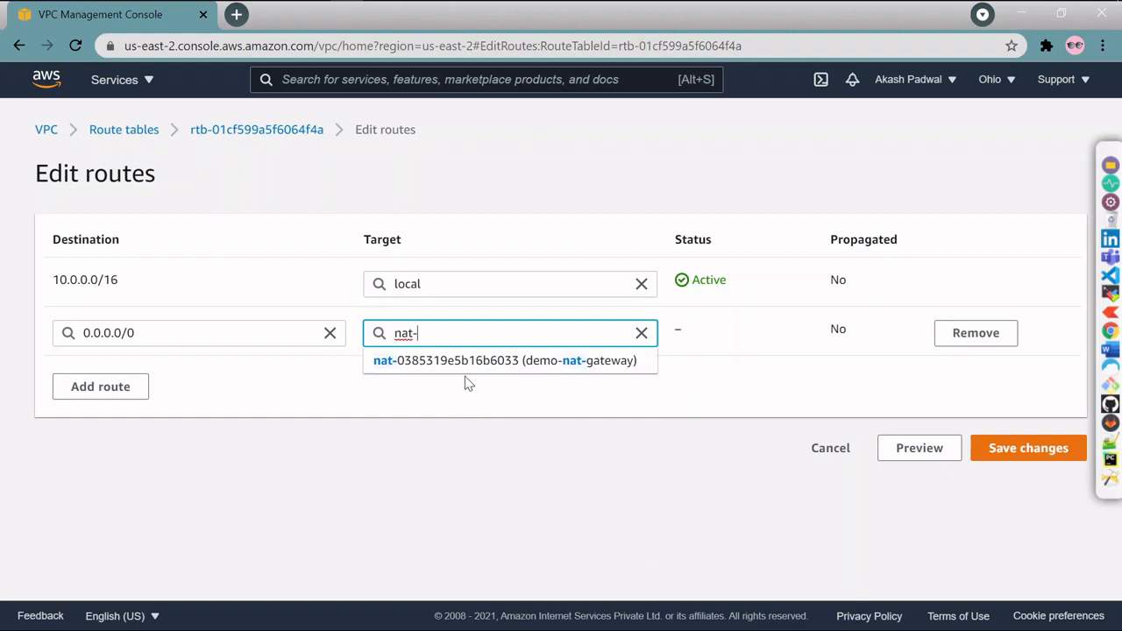
{"action": "left_click", "coordinate": [570, 369]}
{"action": "left_click", "coordinate": [1008, 452]}
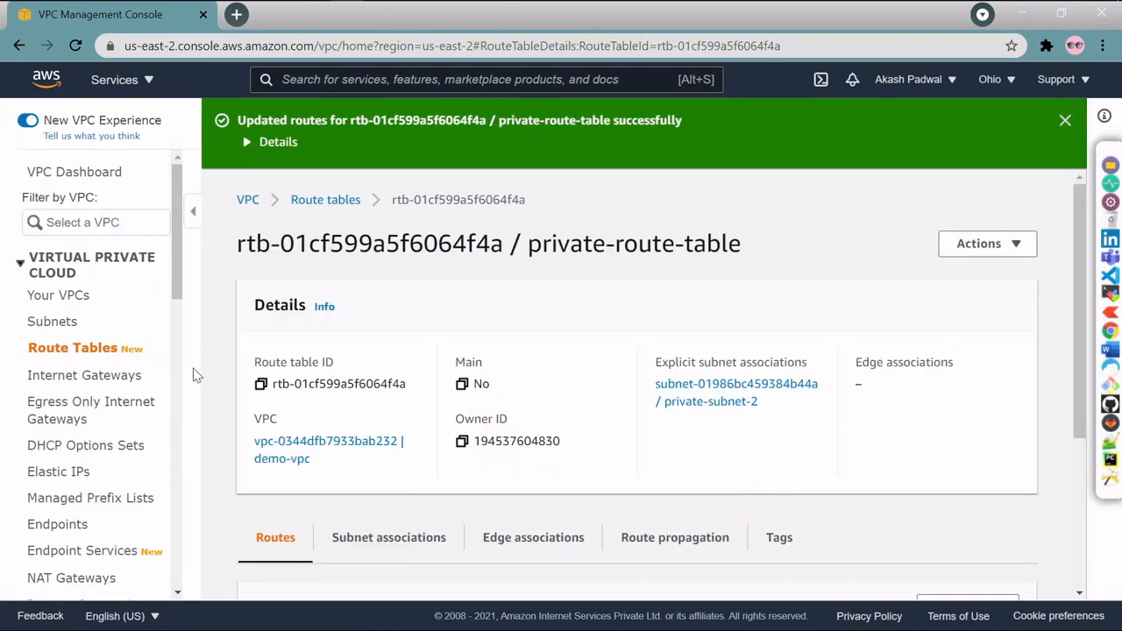
Go to the NAT gateways and refresh the list to check the state of demo-nat-gateway.
{"action": "scroll", "coordinate": [75, 460], "scroll_direction": "down", "scroll_amount": 4}
{"action": "scroll", "coordinate": [114, 342], "scroll_direction": "up", "scroll_amount": 5}
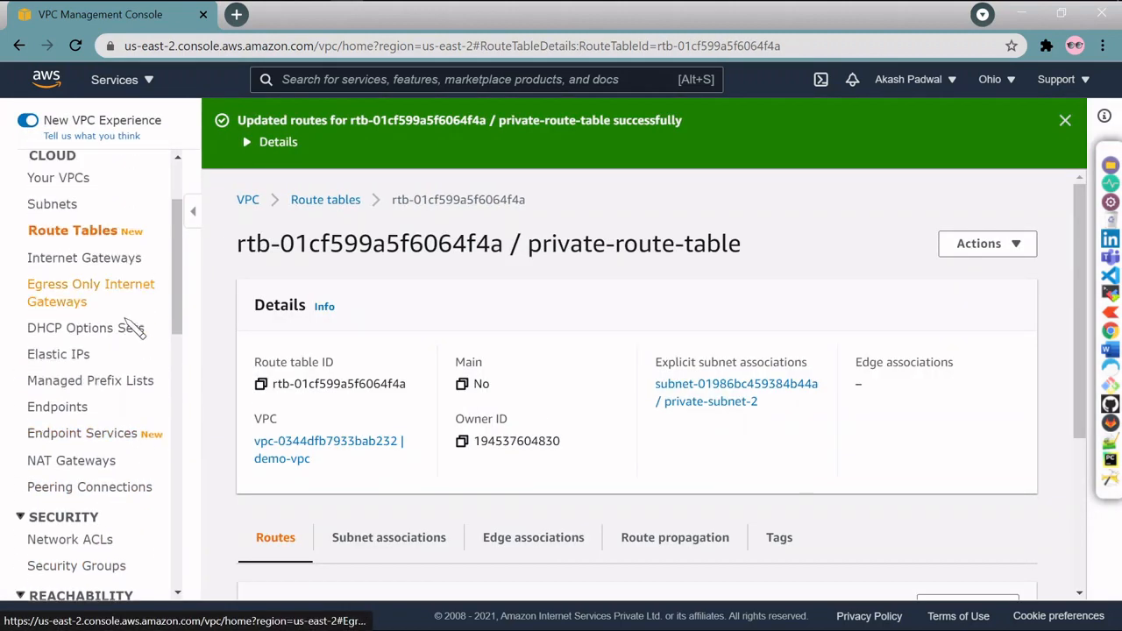
{"action": "left_click", "coordinate": [100, 497]}
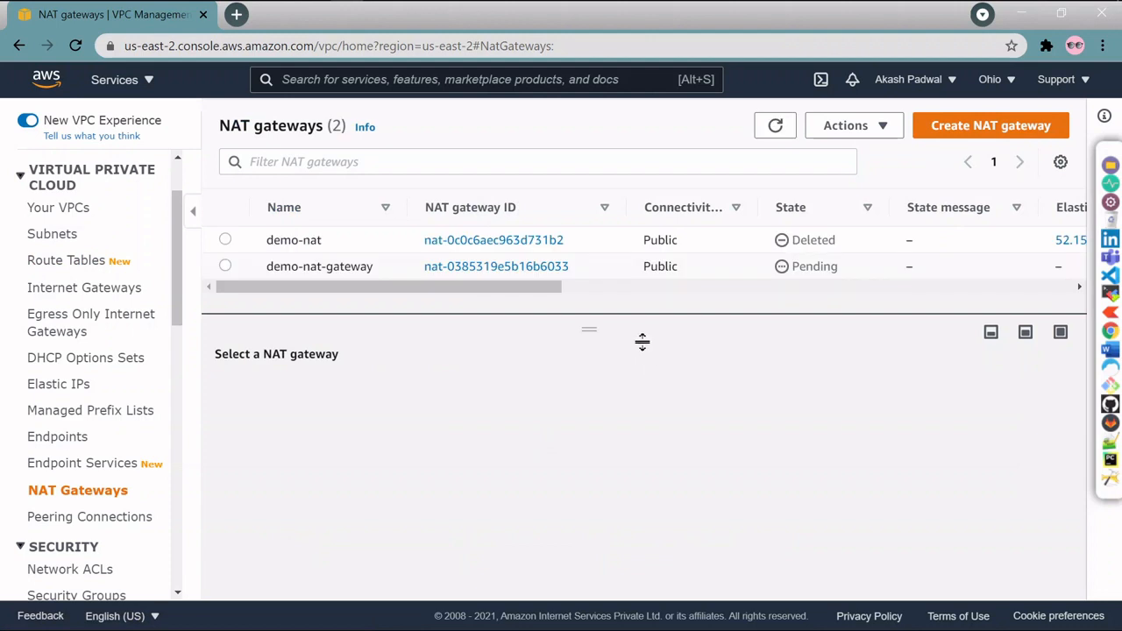
{"action": "left_click", "coordinate": [775, 126]}
View the architecture diagram in the slide show and switch to the MobaXterm session to check the running google.com ping.
{"action": "key", "text": "alt+Tab"}
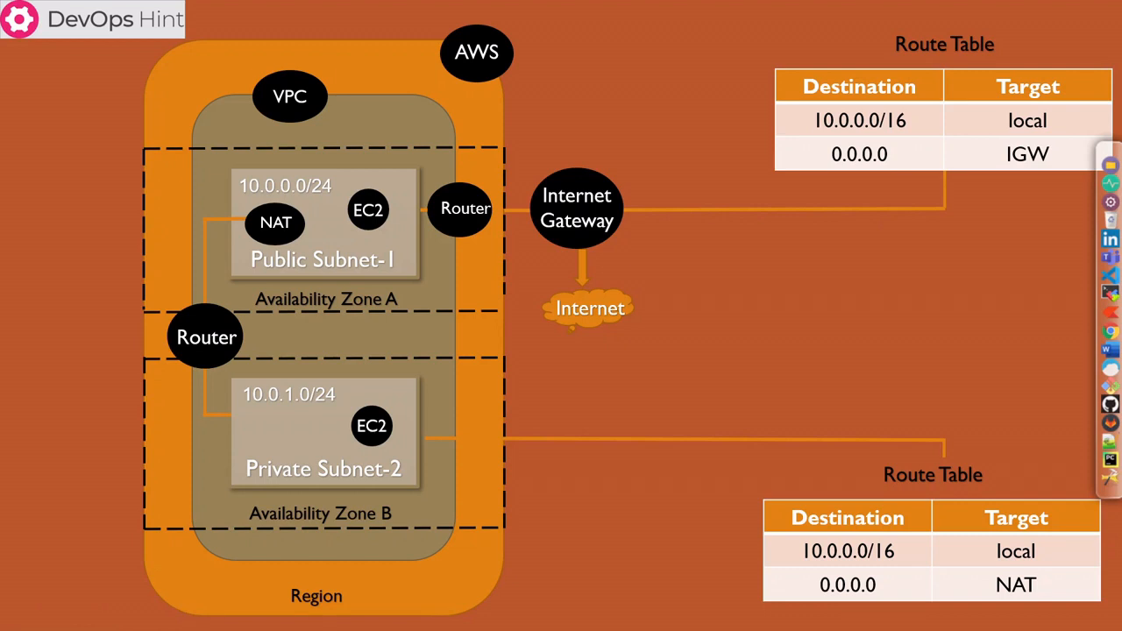
{"action": "key", "text": "alt+Tab"}
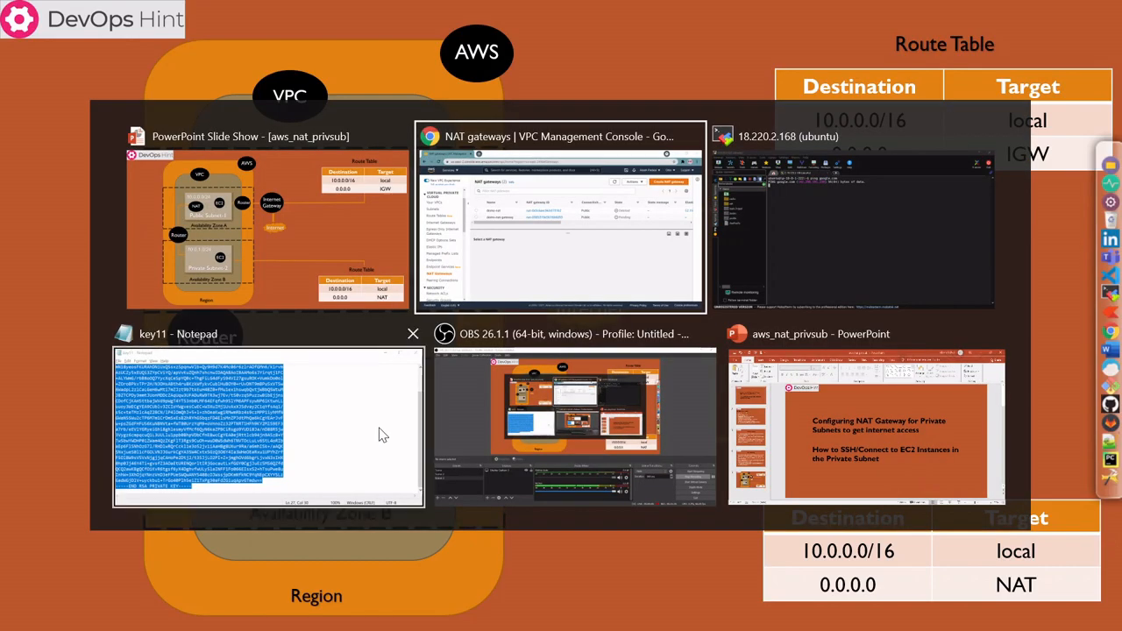
{"action": "left_click", "coordinate": [845, 198]}
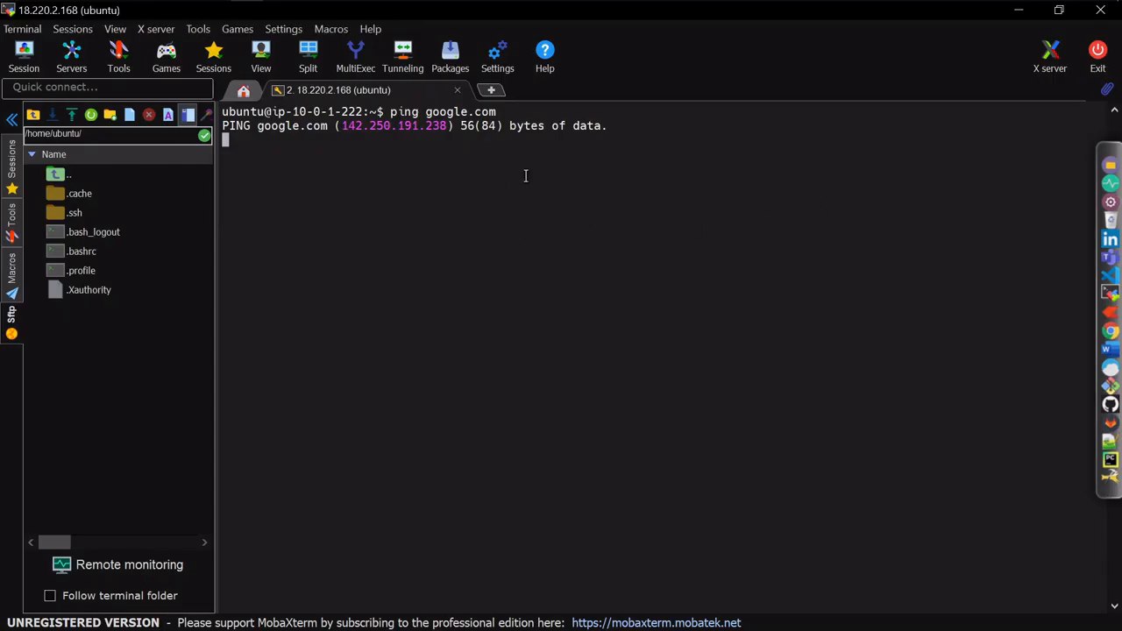
Refresh the NAT gateways list in Chrome to recheck demo-nat-gateway's state, and return to the google.com ping in MobaXterm.
{"action": "key", "text": "alt+Tab"}
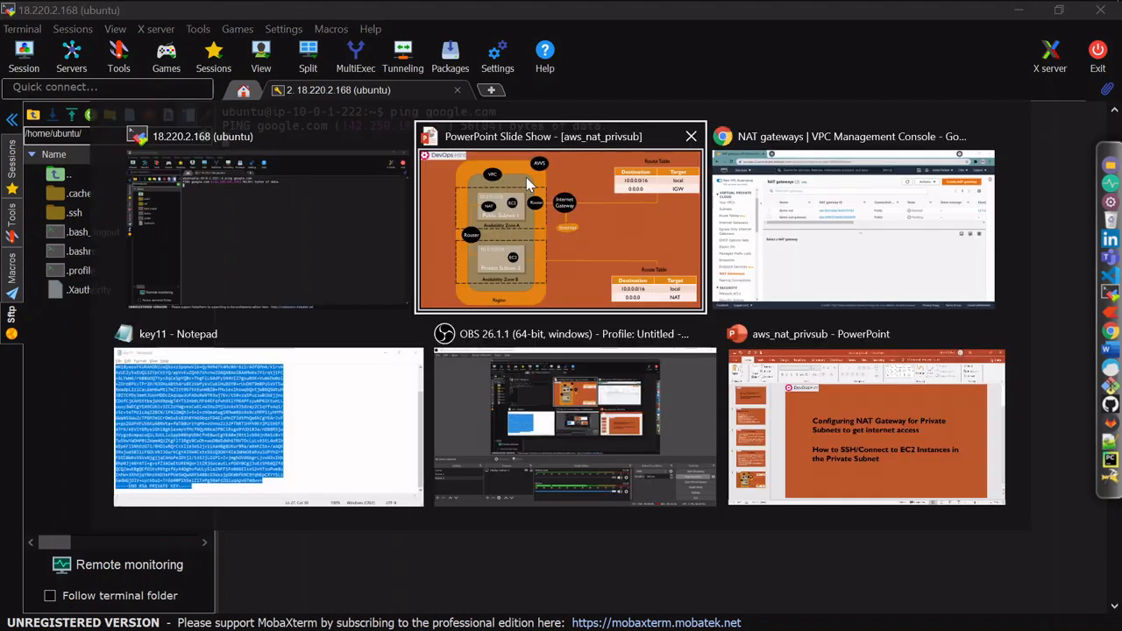
{"action": "key", "text": "Tab"}
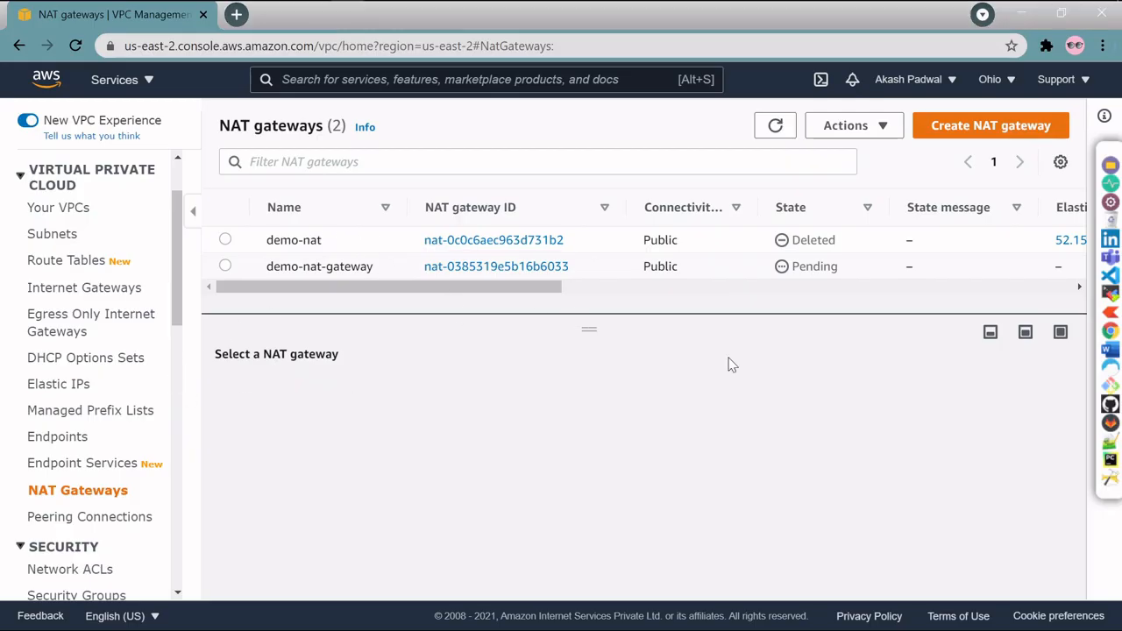
{"action": "double_click", "coordinate": [775, 125]}
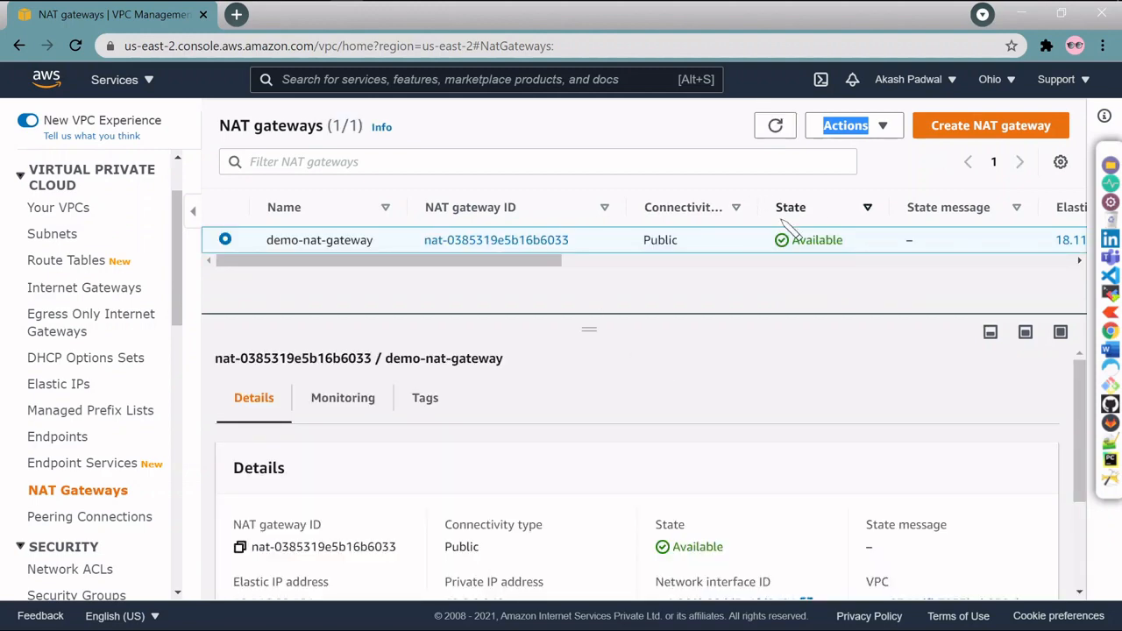
{"action": "key", "text": "alt+Tab"}
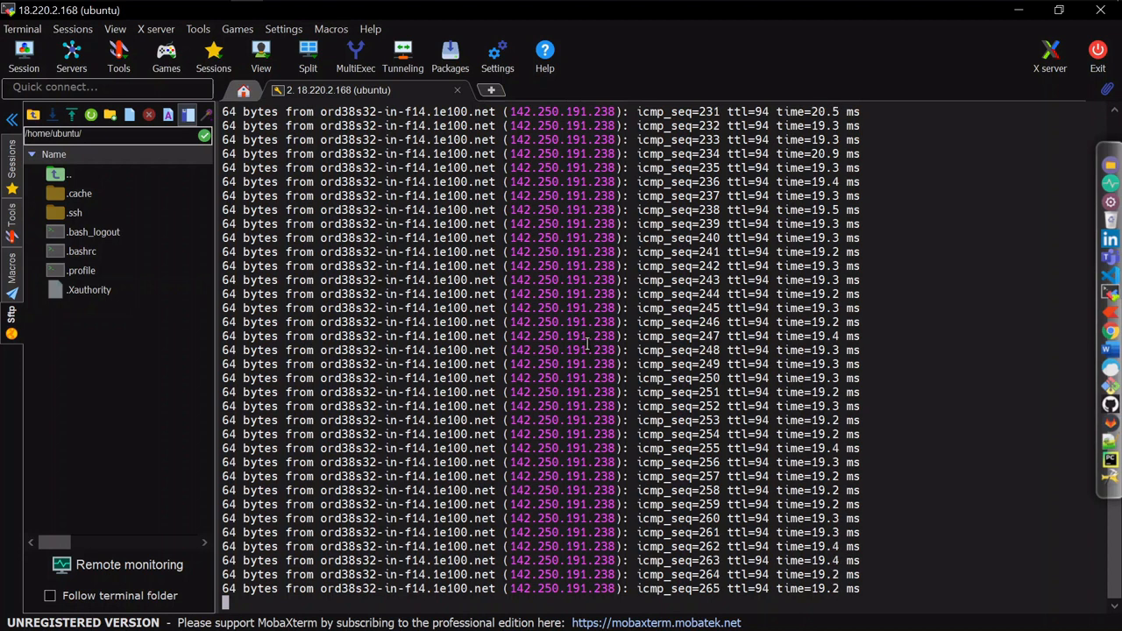
Switch to the slide show's architecture diagram, looking briefly at the aws_nat_privsub slides in PowerPoint before returning to it.
{"action": "key", "text": "alt+Tab"}
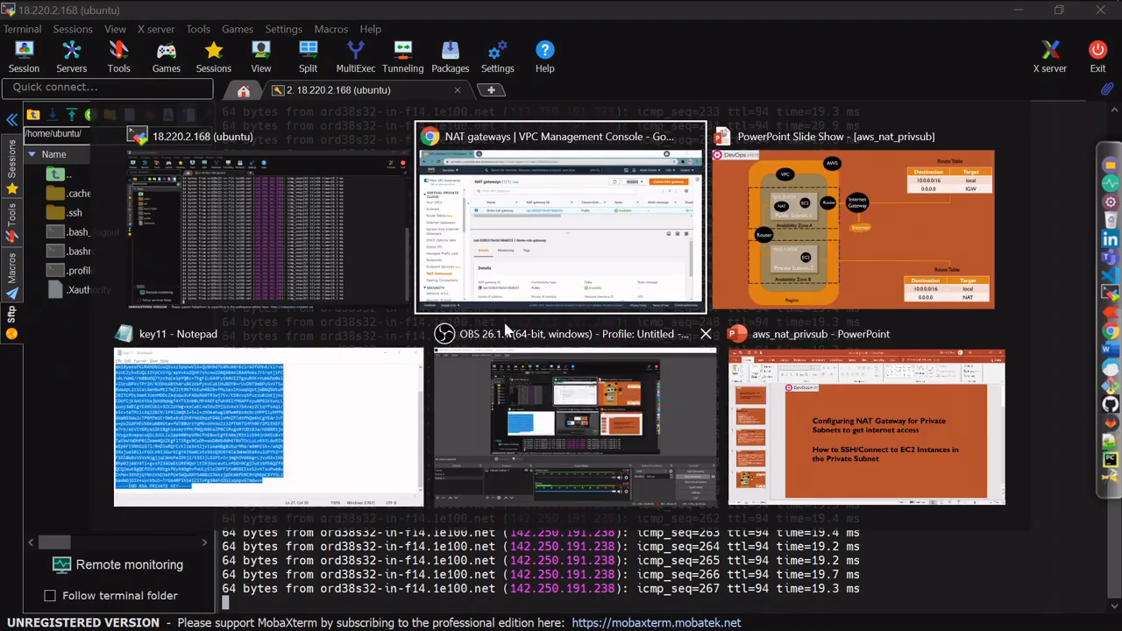
{"action": "left_click", "coordinate": [837, 238]}
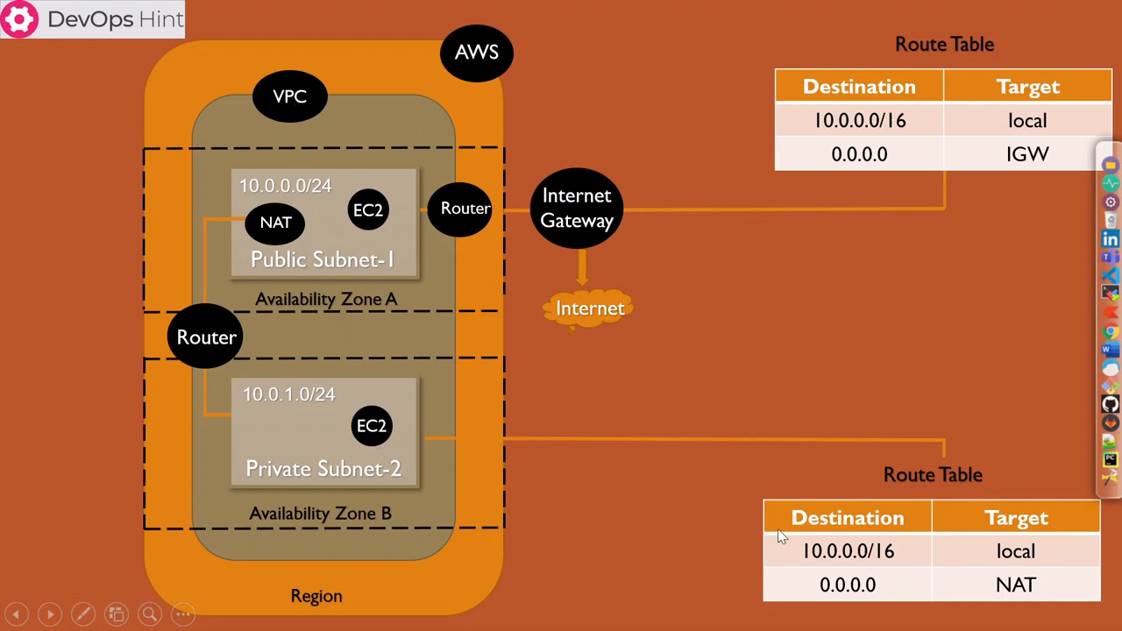
{"action": "key", "text": "alt+Tab"}
{"action": "left_click", "coordinate": [875, 443]}
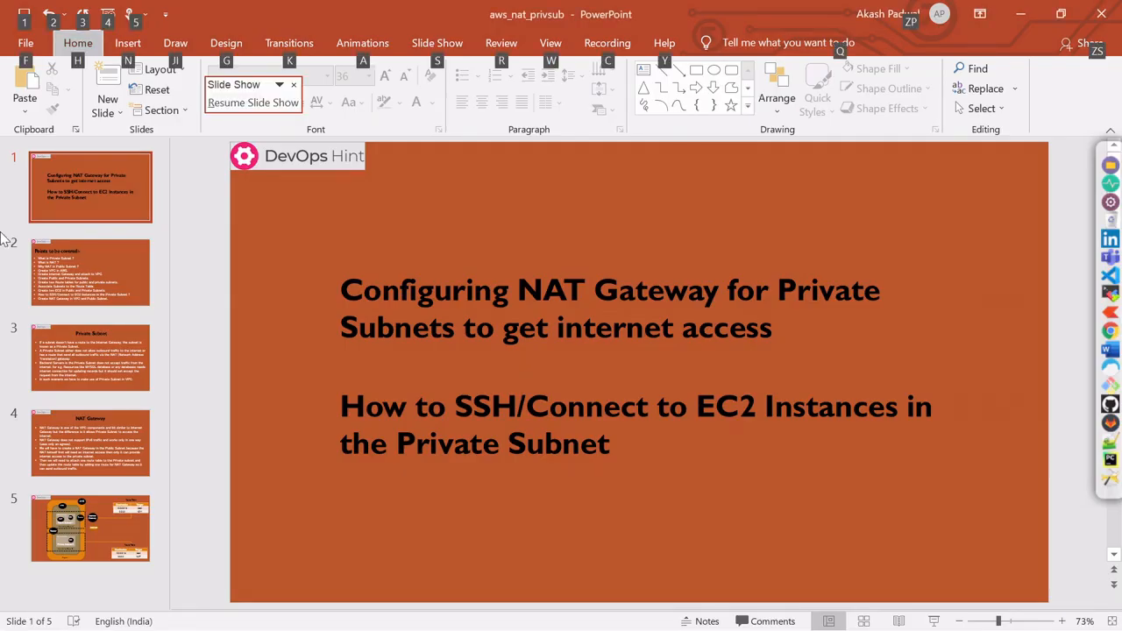
{"action": "left_click", "coordinate": [97, 280]}
{"action": "key", "text": "alt+Tab"}
{"action": "left_click", "coordinate": [508, 230]}
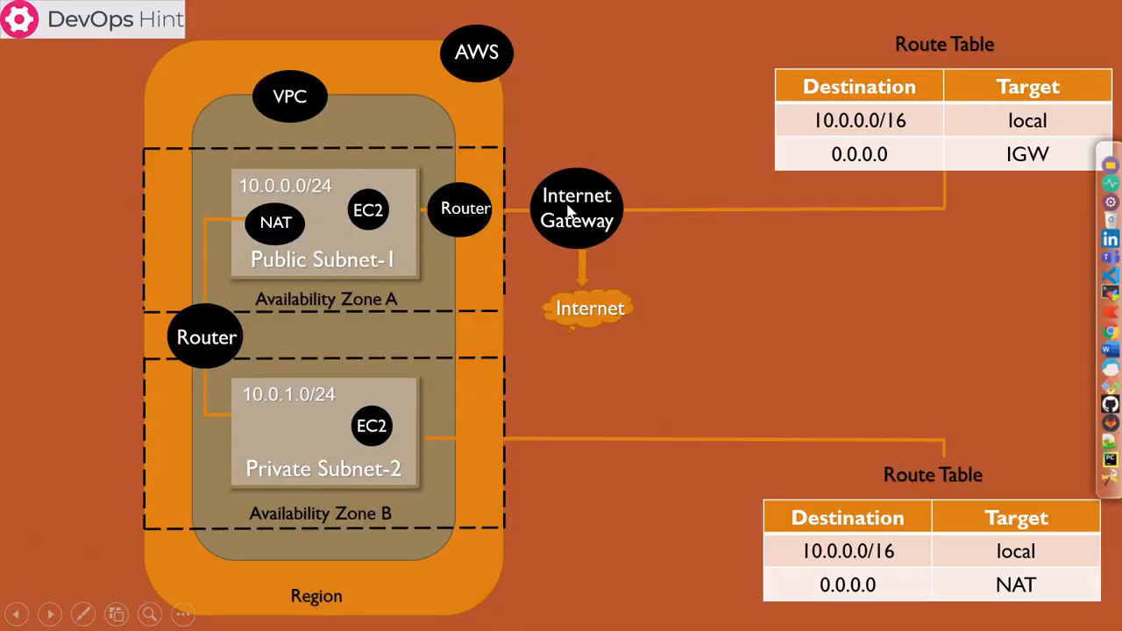